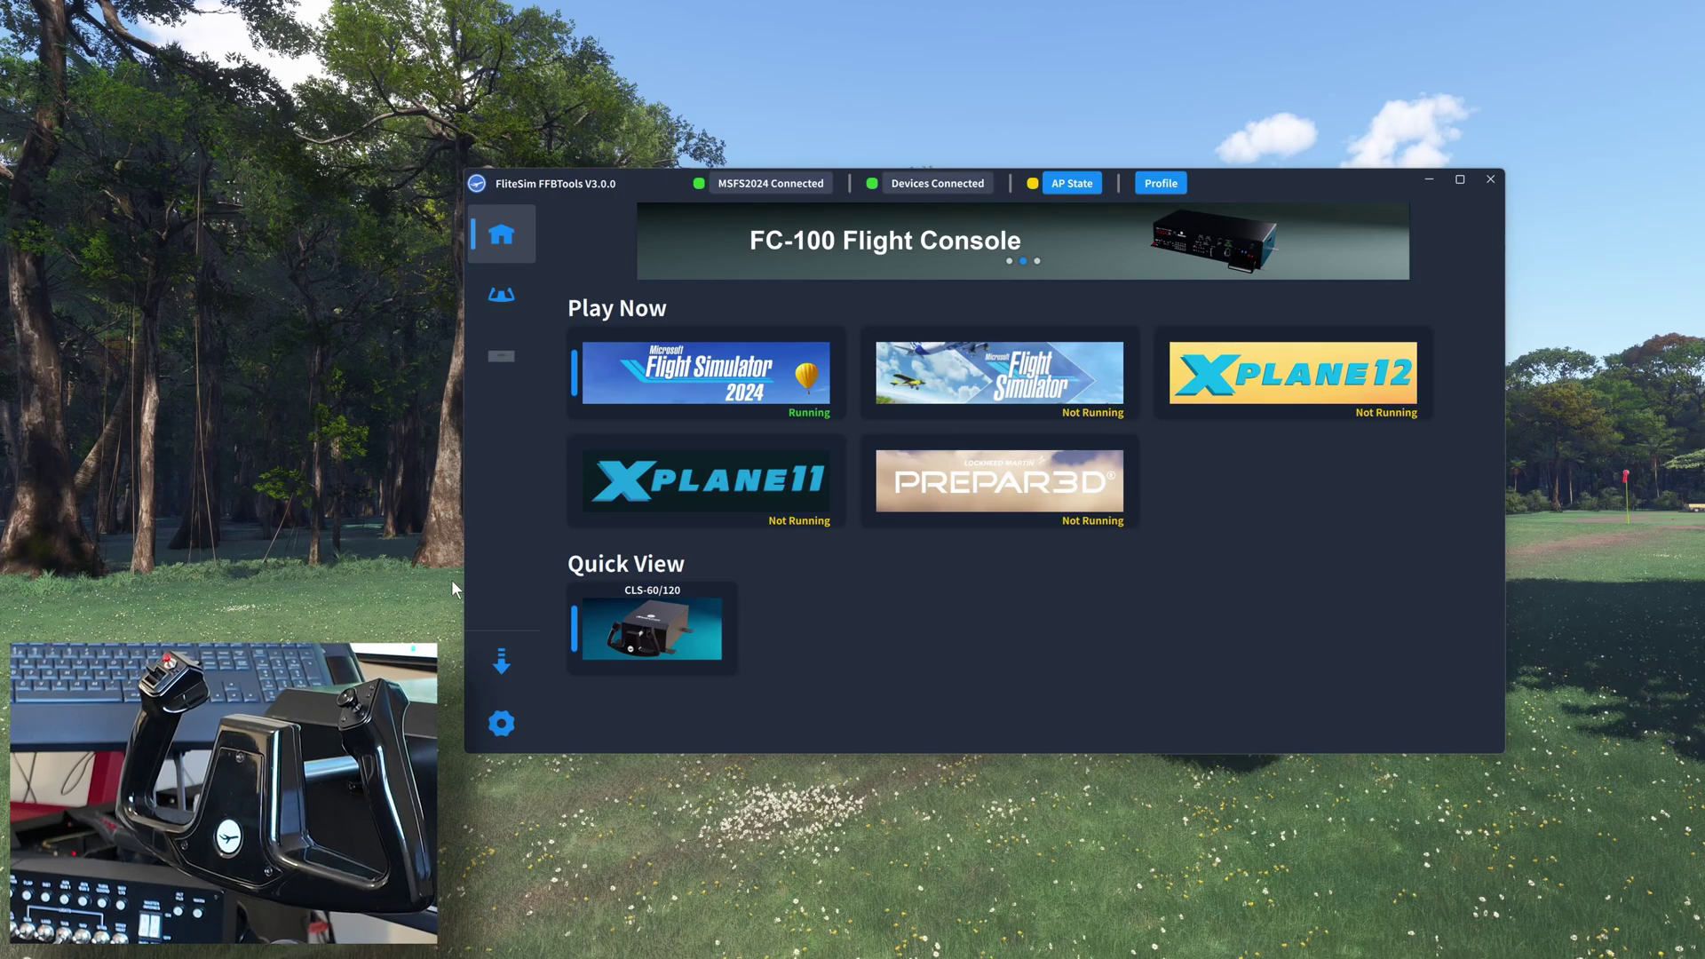
Leave 'Auto Load Profile Based On Aircraft Model' enabled after toggling it, then view the Firmware Update device list
{"action": "left_click", "coordinate": [502, 723]}
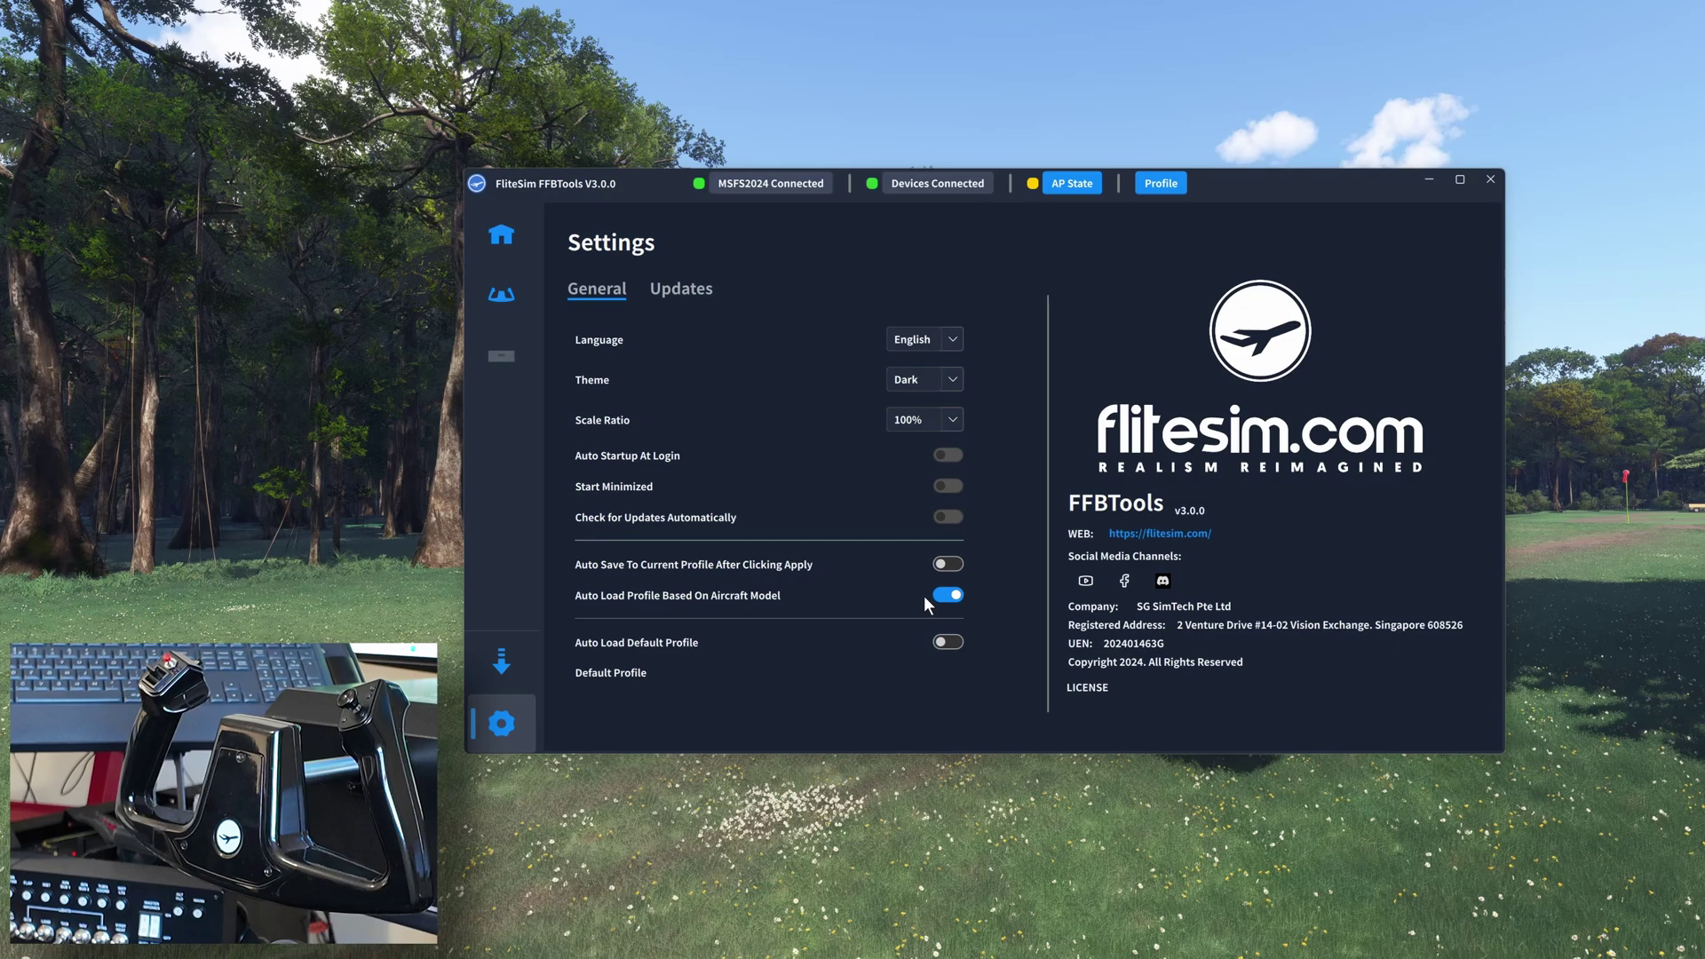
{"action": "left_click", "coordinate": [950, 597]}
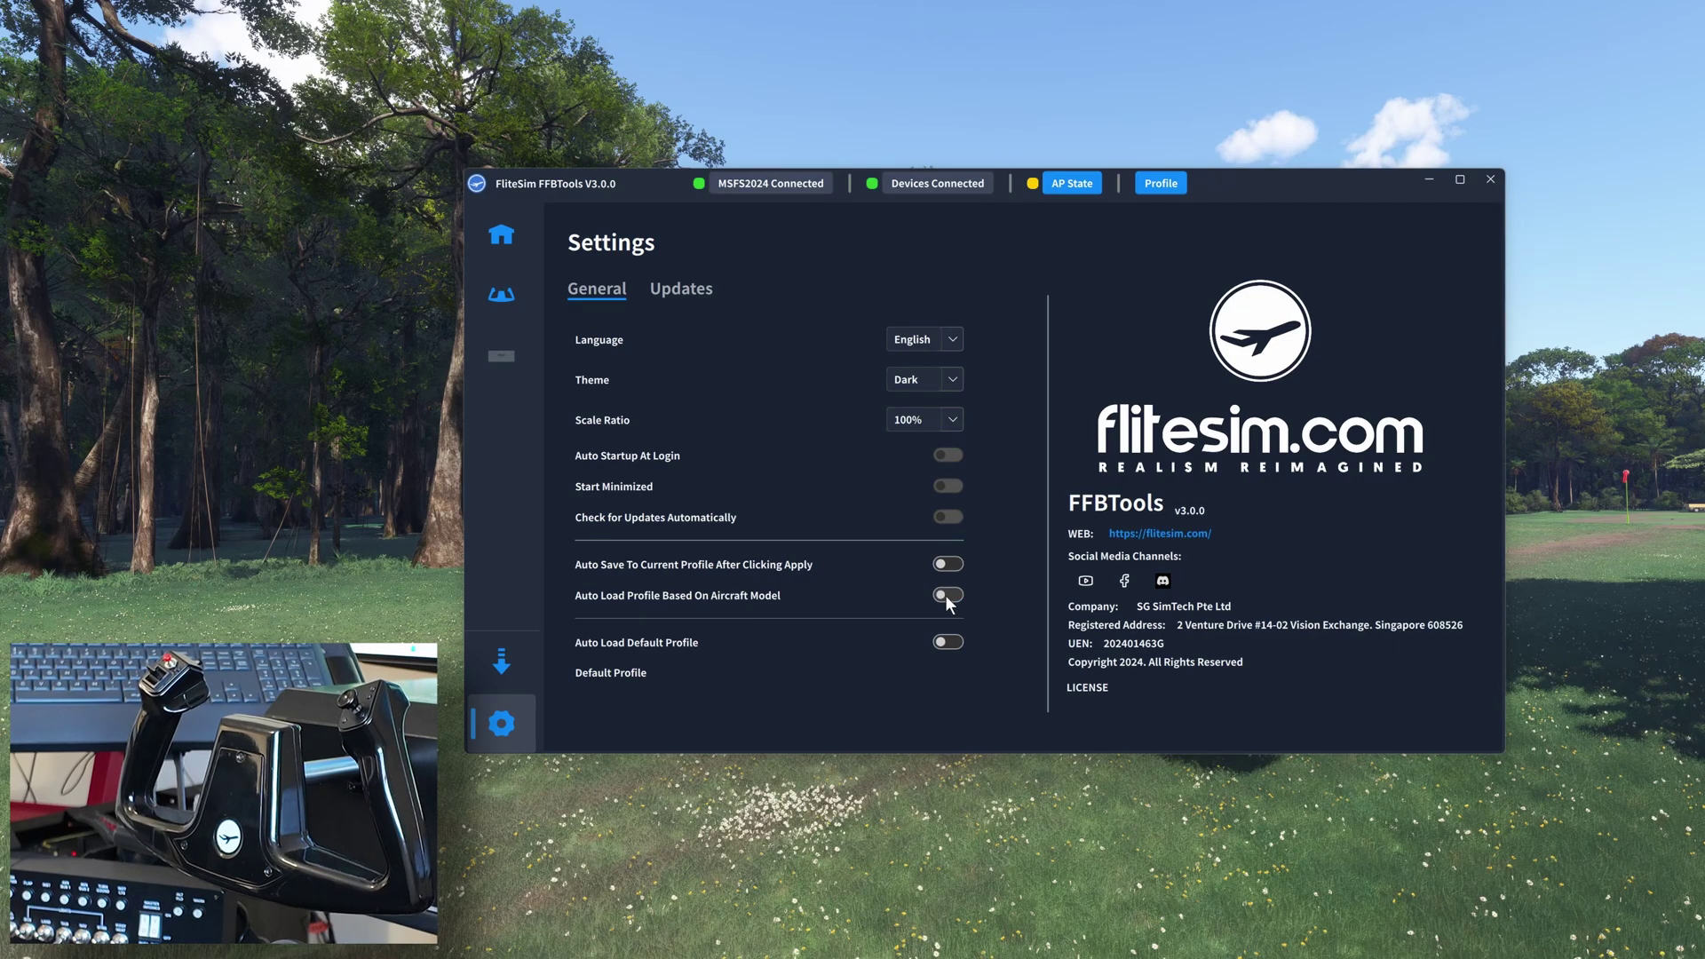
{"action": "left_click", "coordinate": [944, 597]}
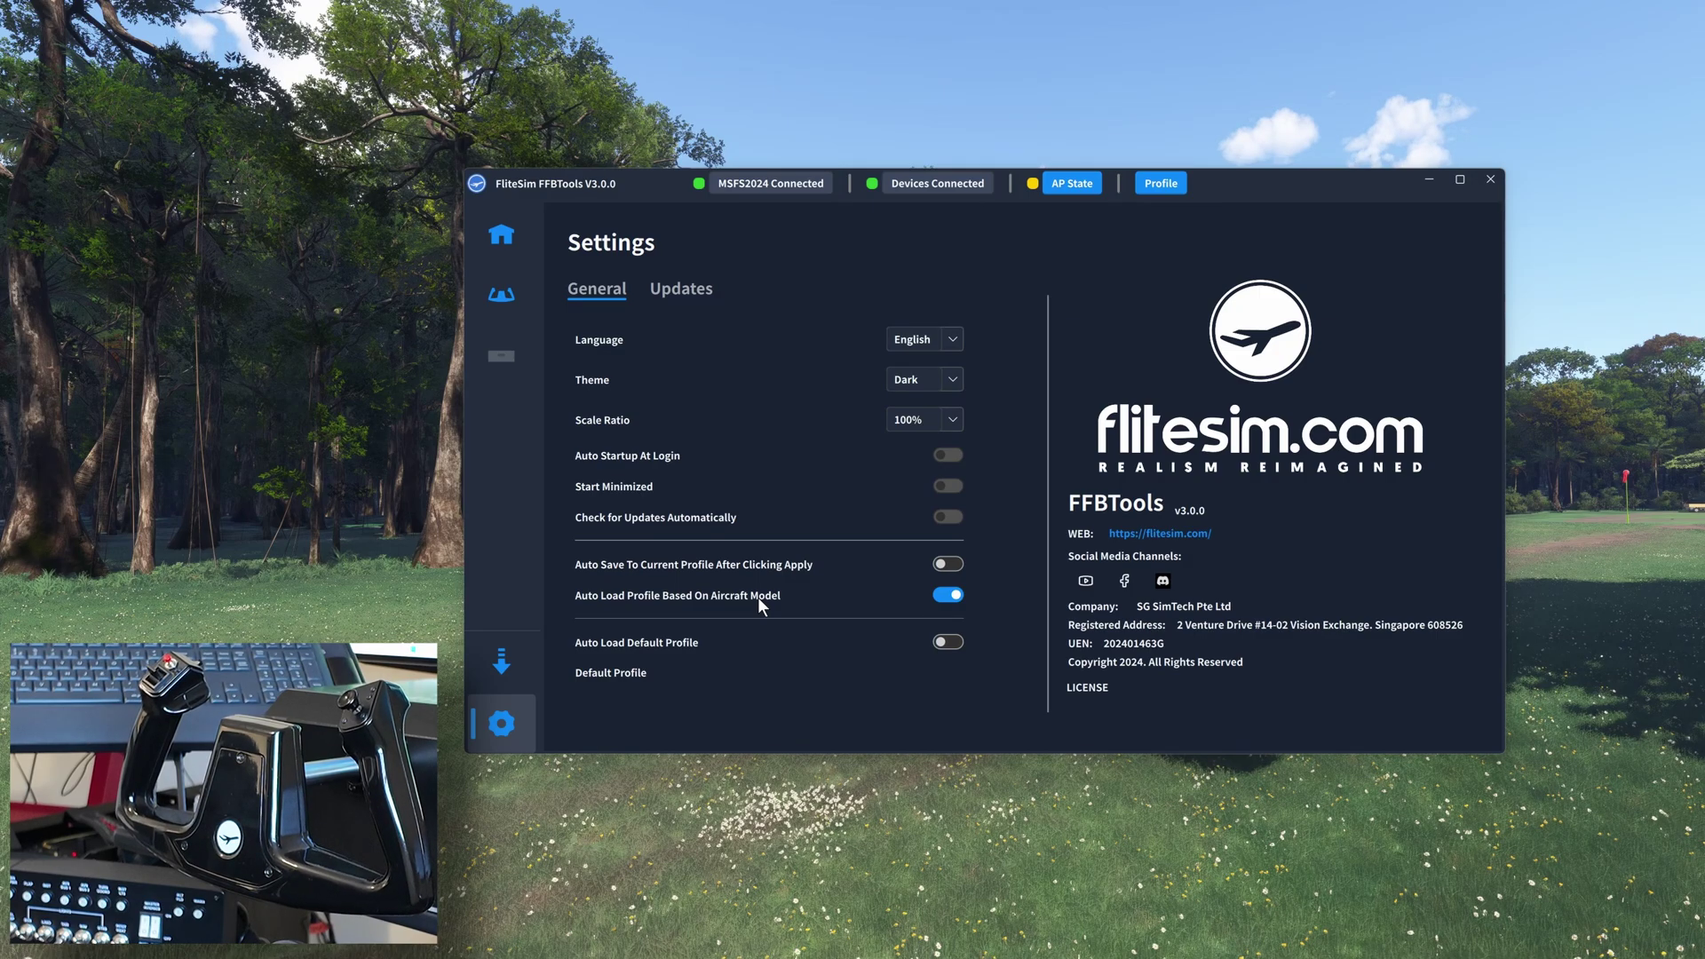
{"action": "left_click", "coordinate": [500, 668]}
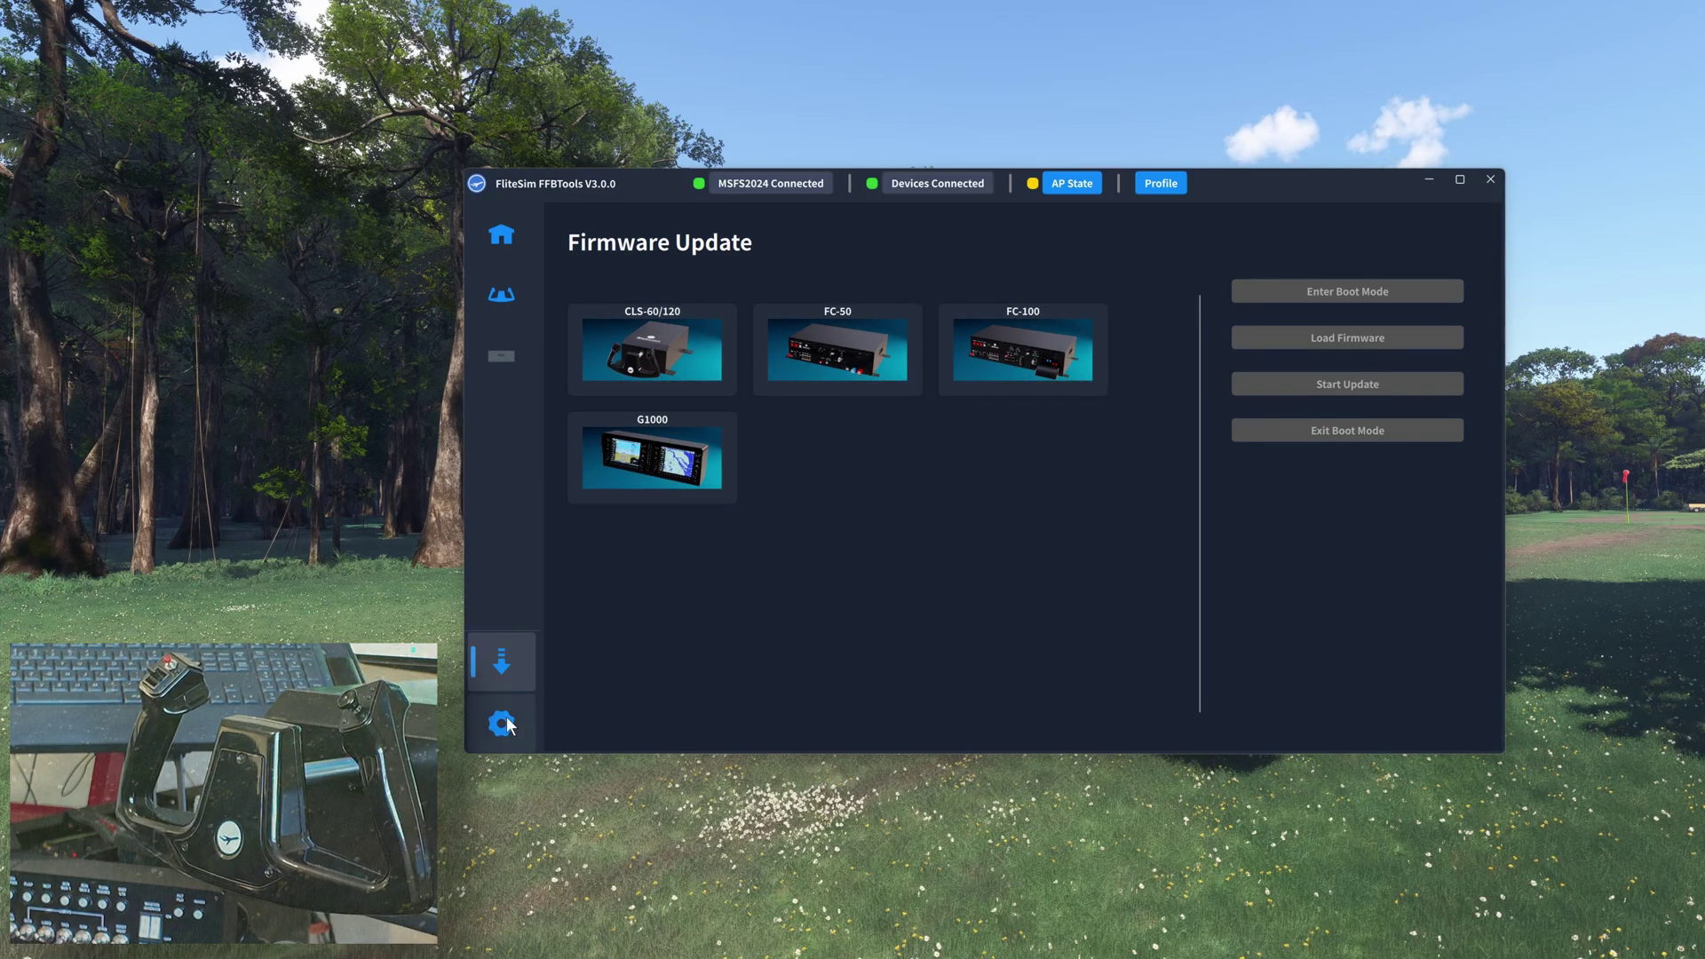
Open the CLS-YOKE-60 settings and view Roll and Turbulence, leaving turbulence disabled
{"action": "left_click", "coordinate": [502, 234]}
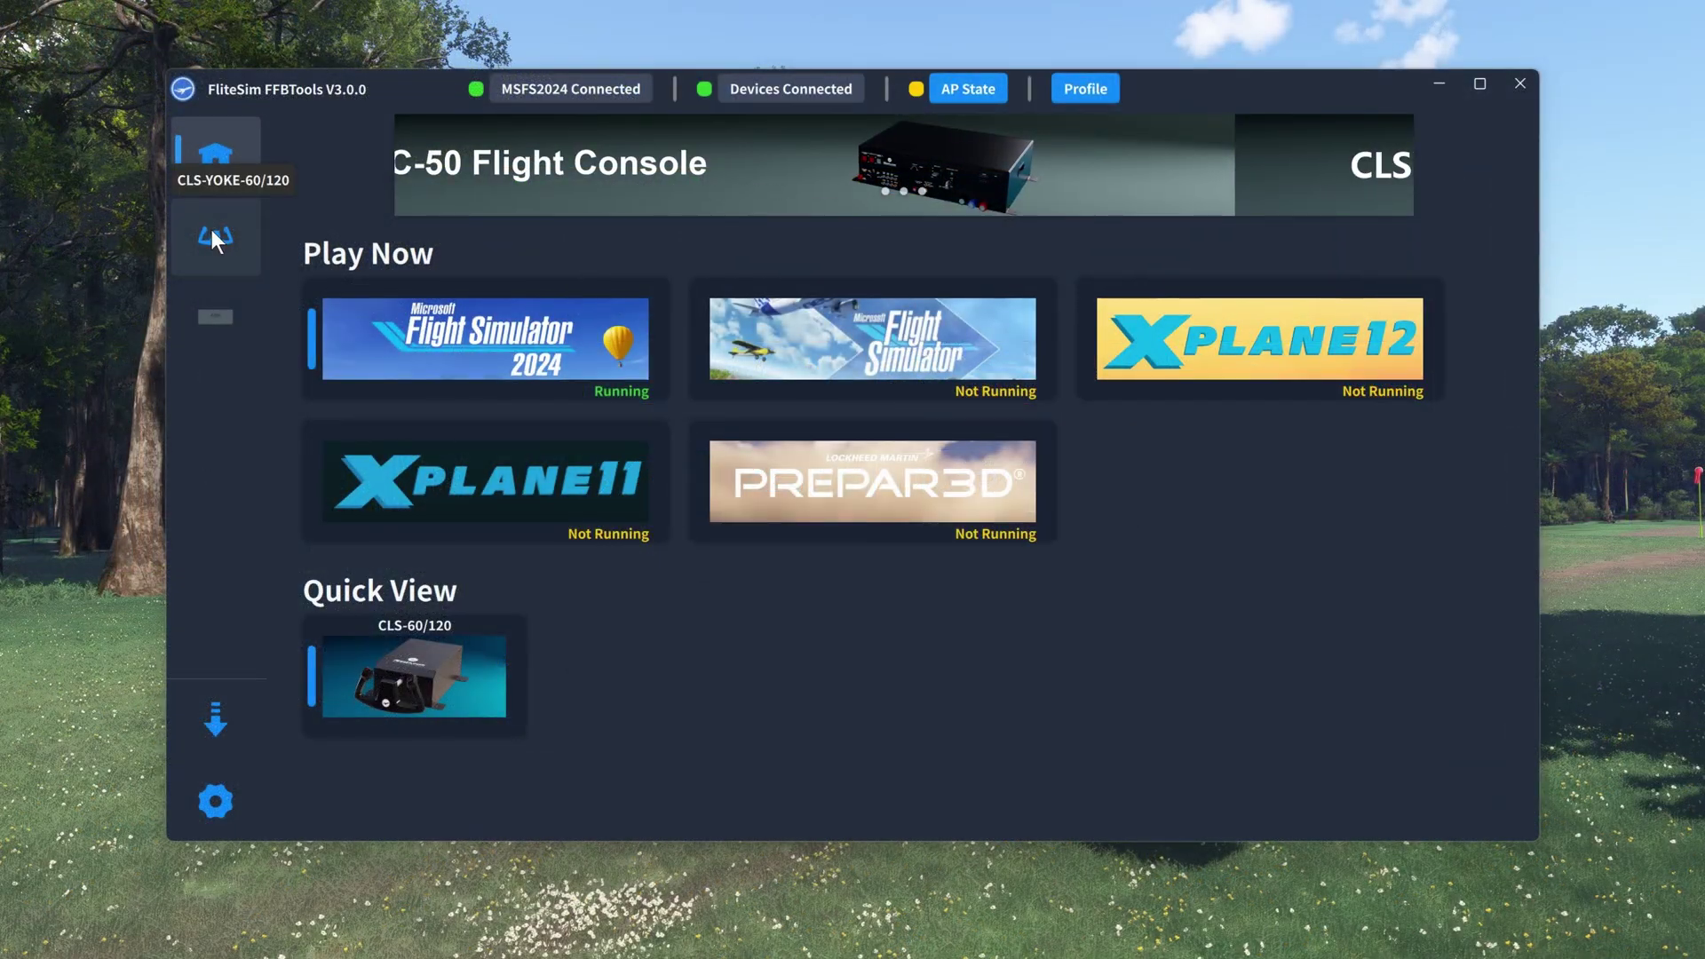
{"action": "left_click", "coordinate": [213, 238]}
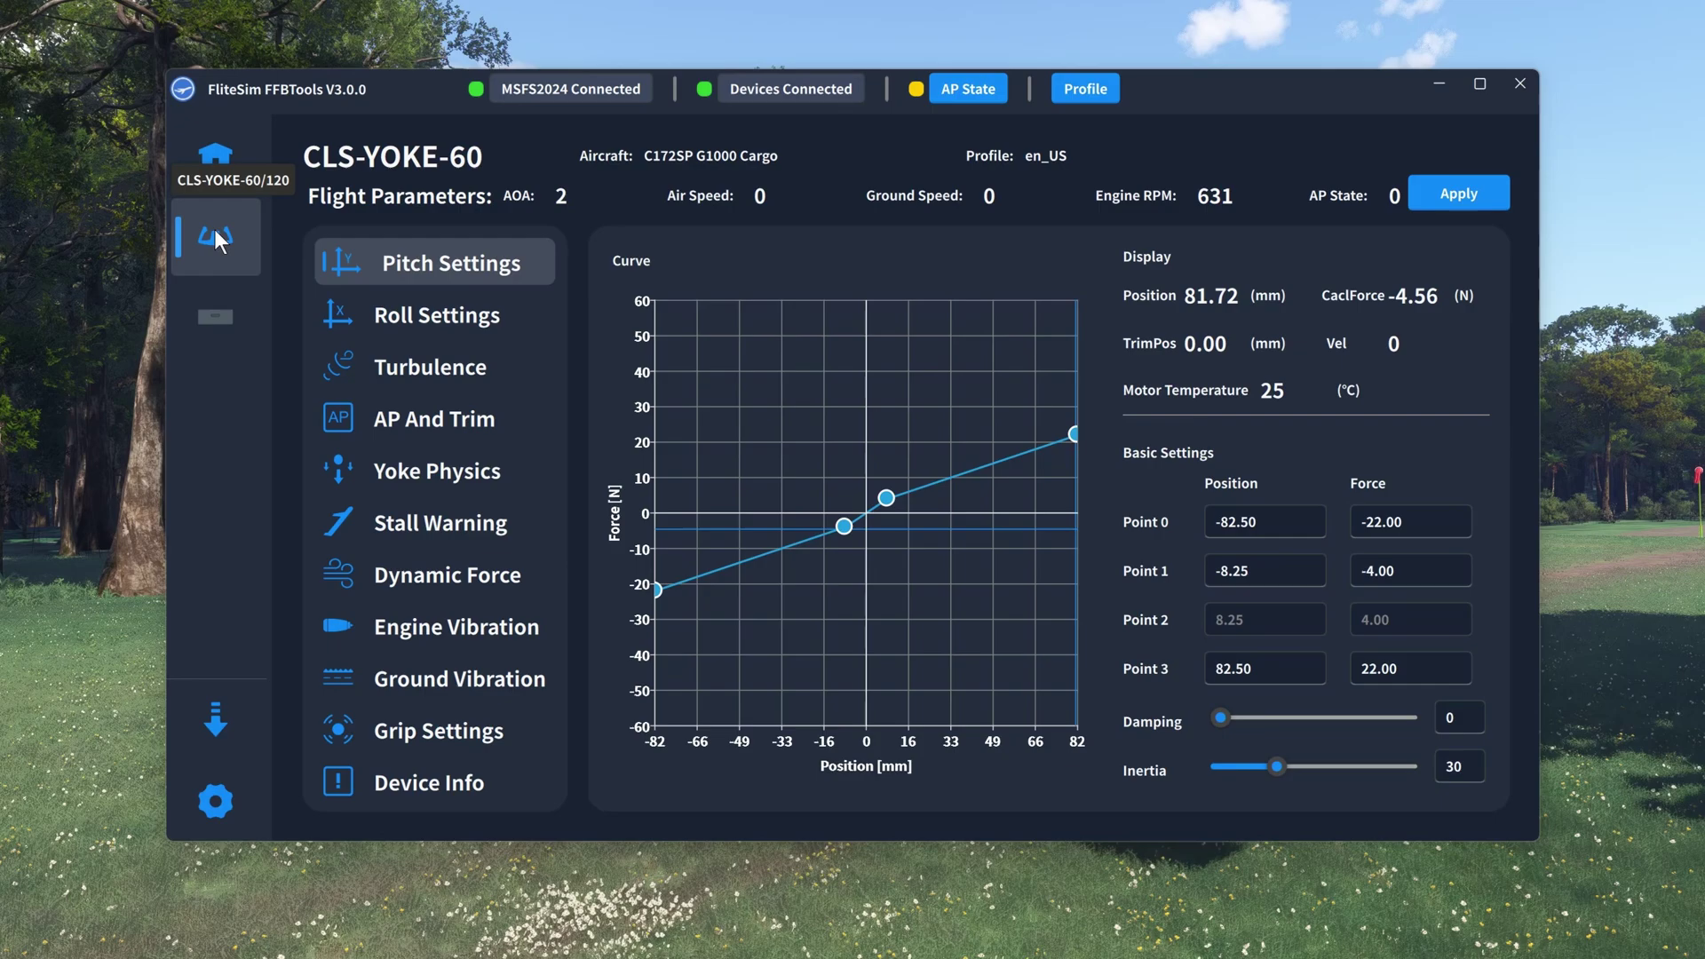
{"action": "left_click", "coordinate": [394, 322]}
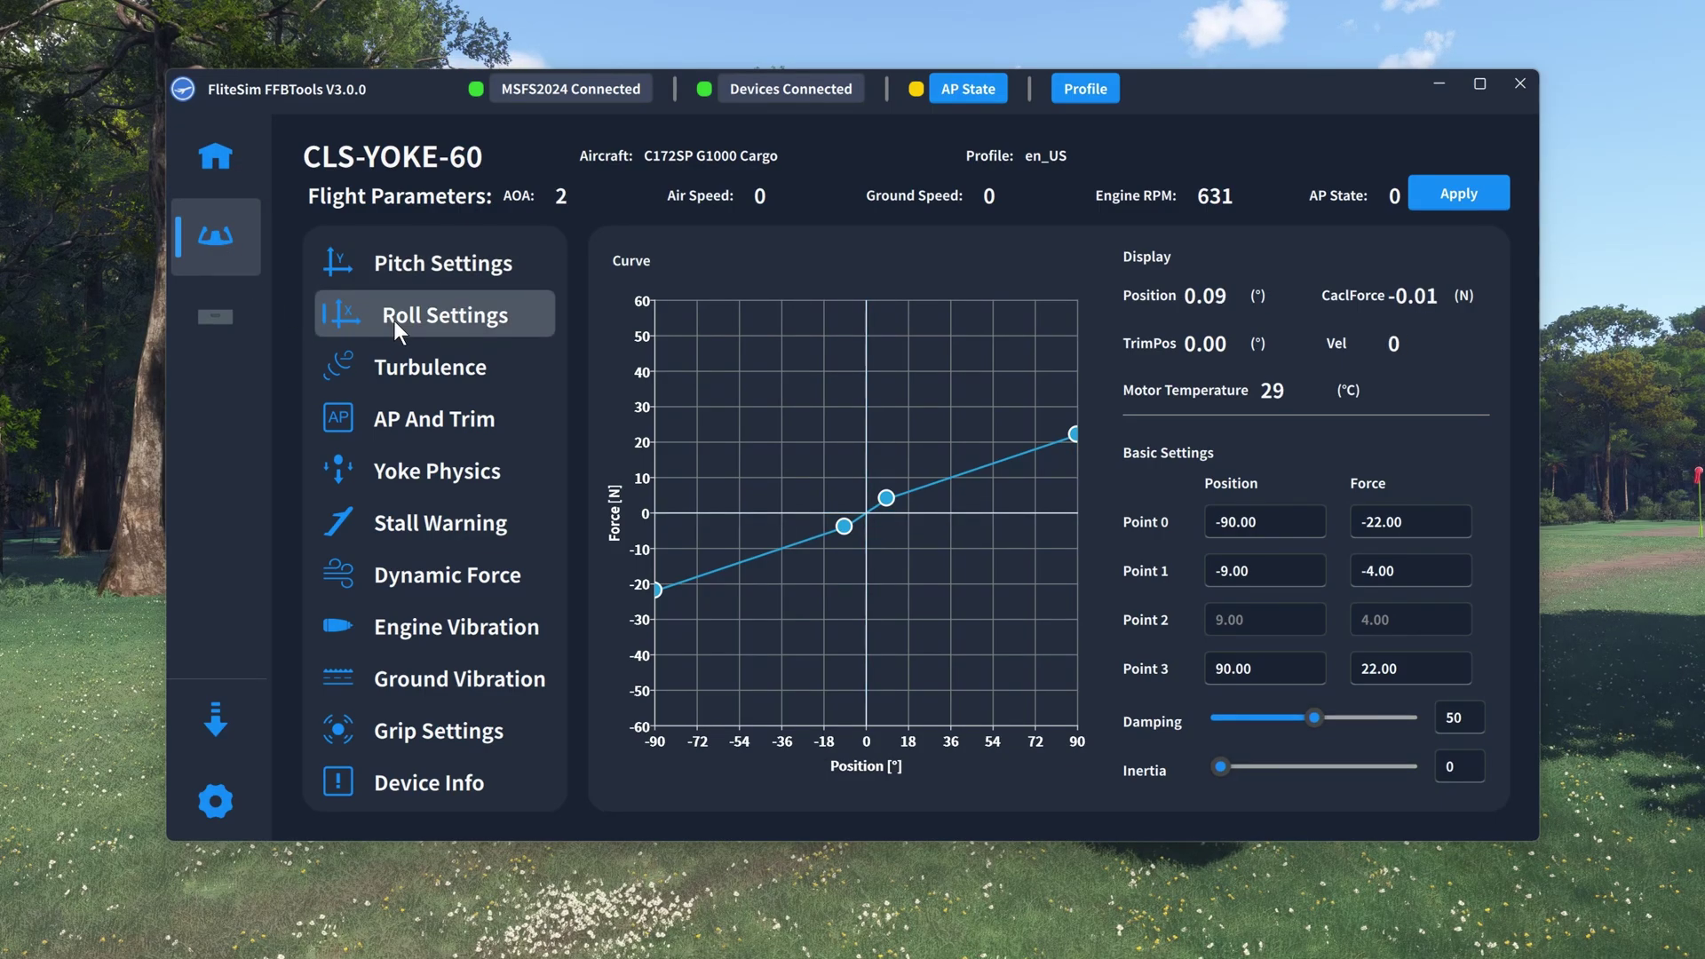
{"action": "left_click", "coordinate": [411, 379]}
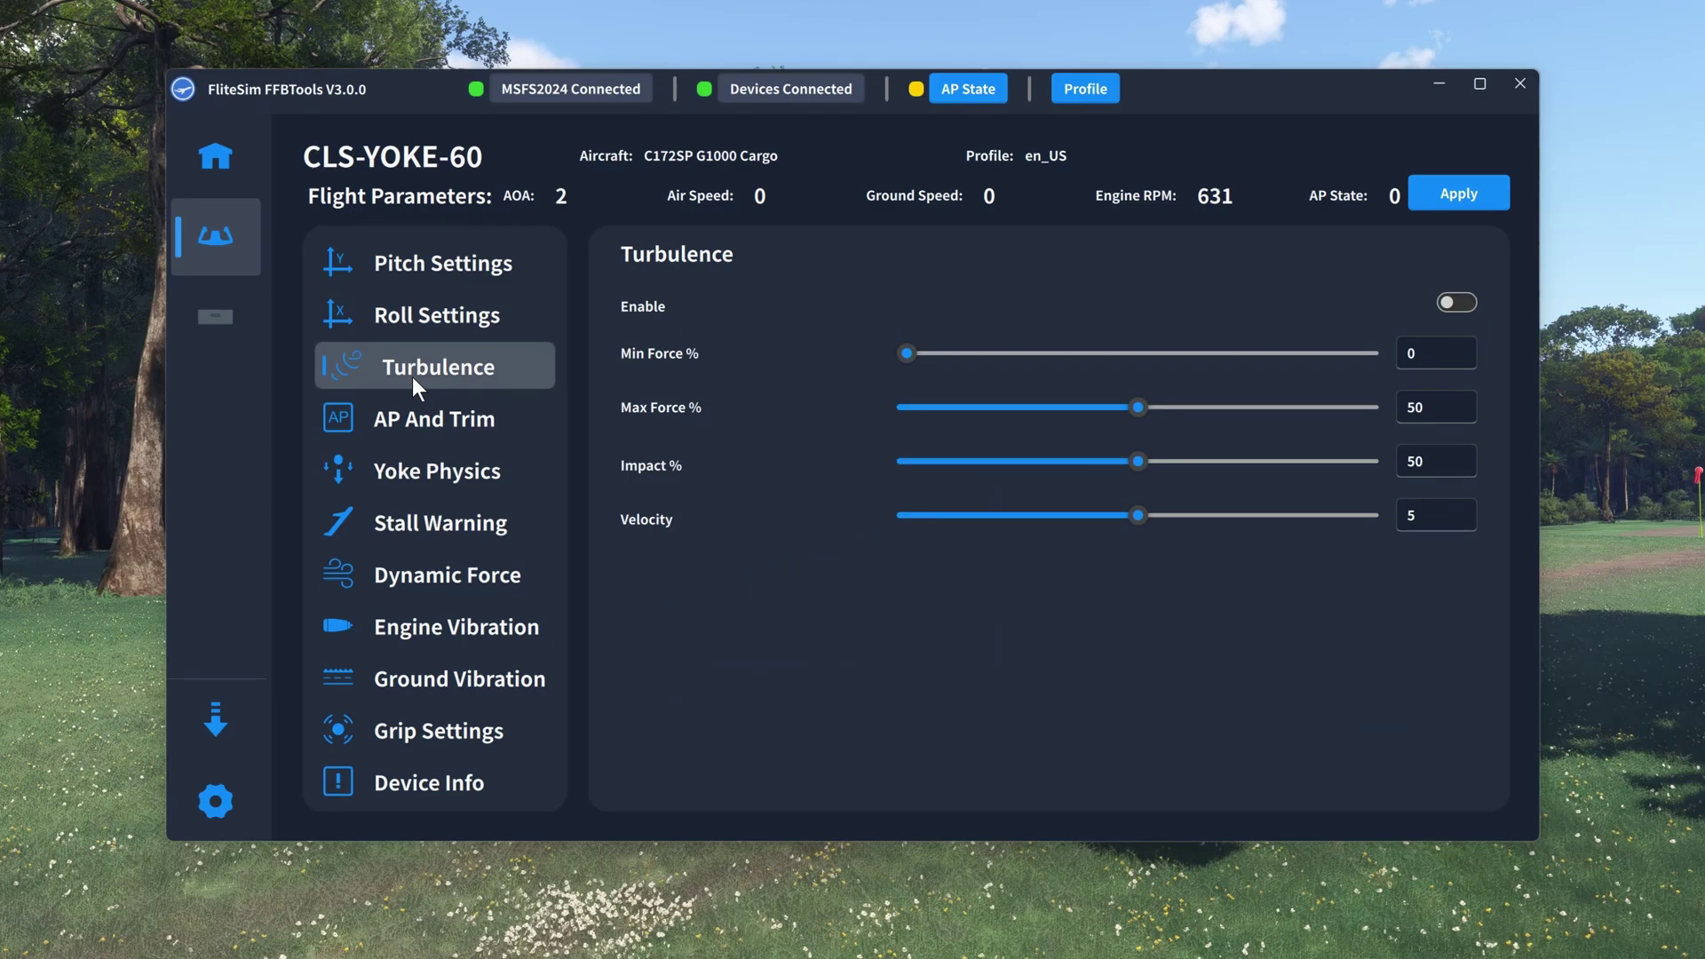
{"action": "left_click", "coordinate": [1473, 302]}
{"action": "left_click", "coordinate": [1473, 301]}
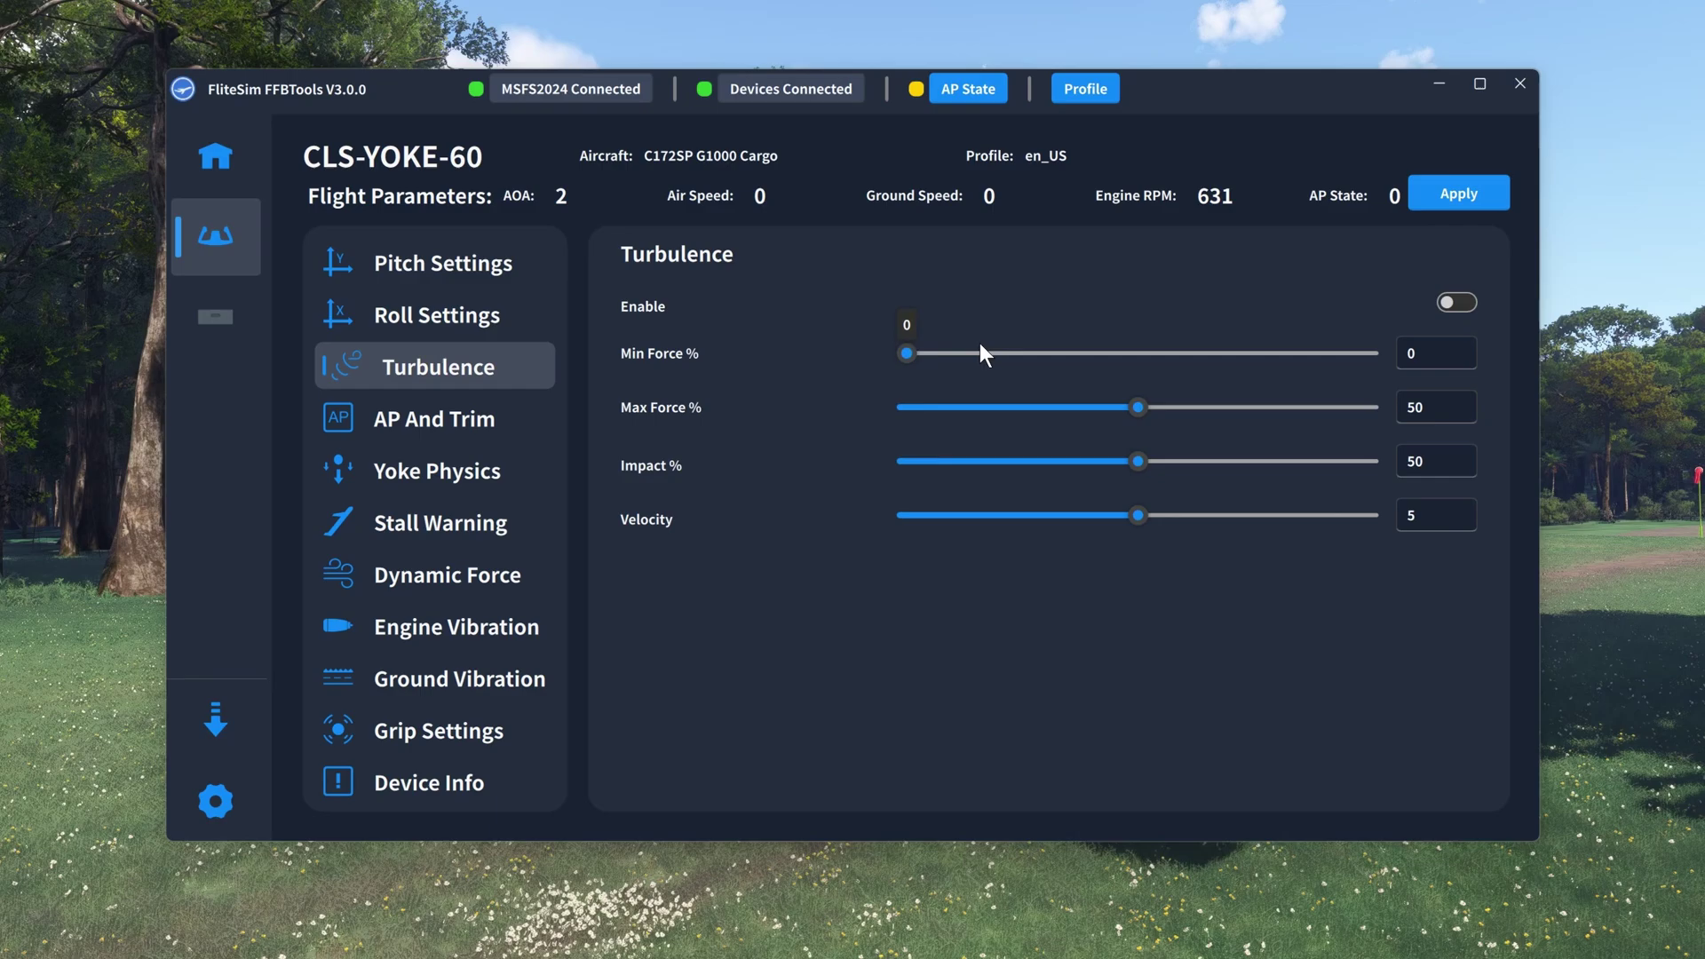
Review the AP And Trim, Yoke Physics, Stall Warning, Dynamic Force and Vibration pages, ending on Pitch Settings
{"action": "left_click", "coordinate": [453, 412]}
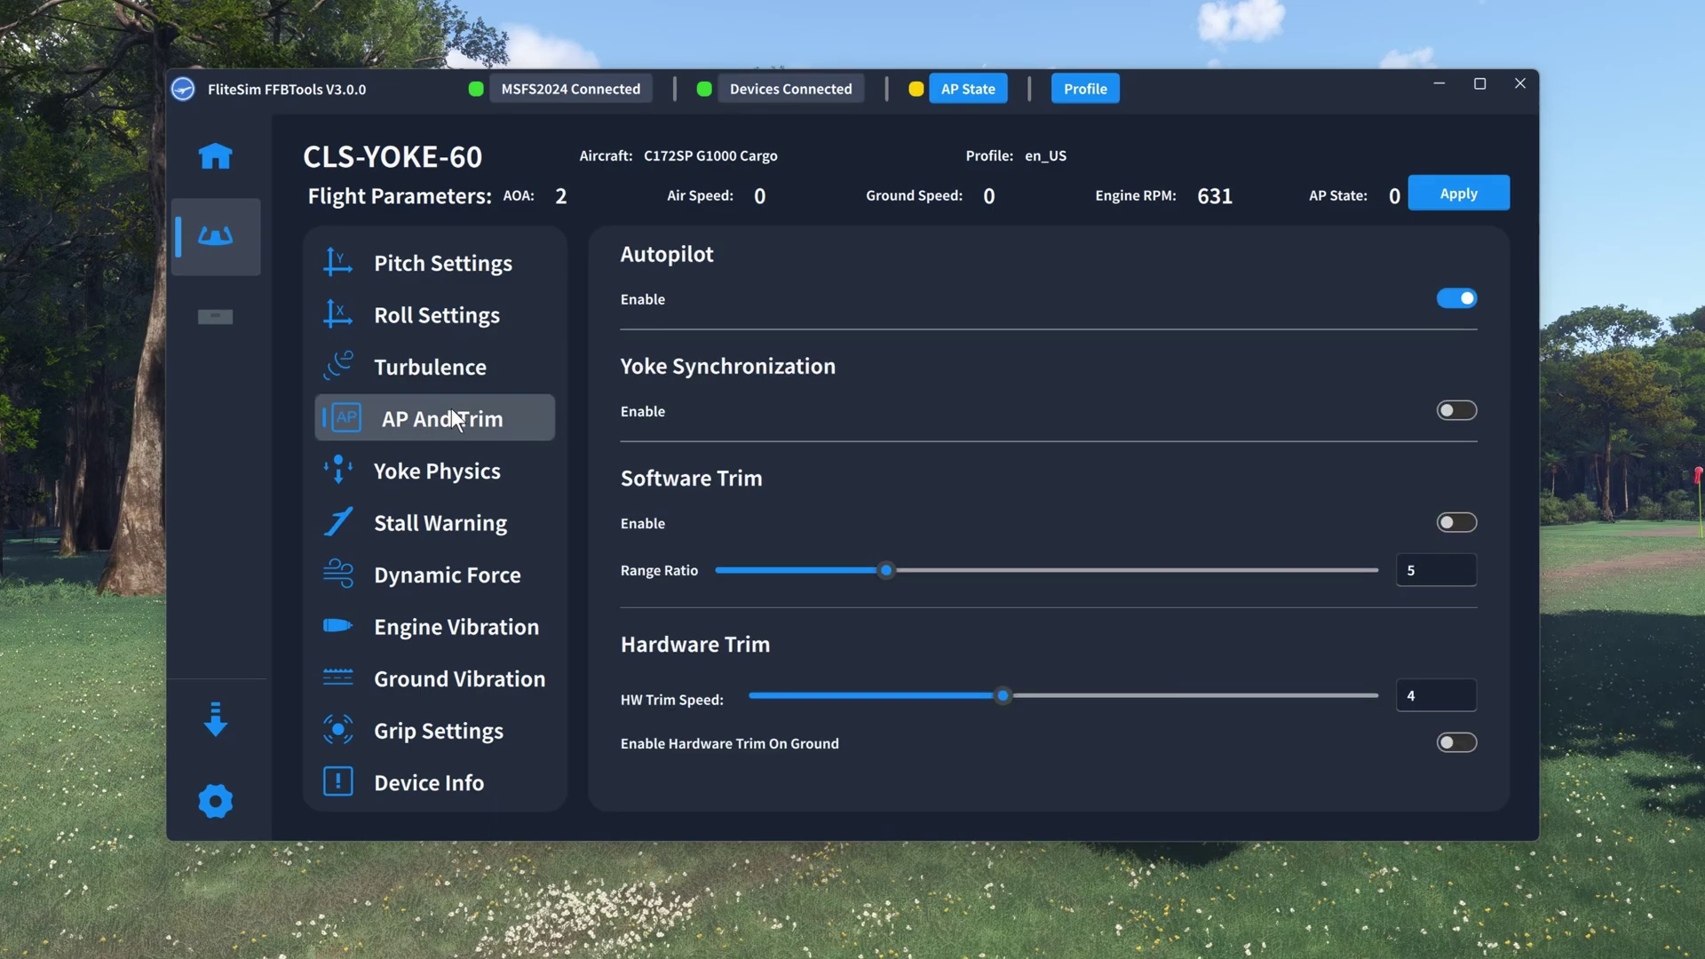
{"action": "left_click", "coordinate": [439, 469]}
{"action": "left_click", "coordinate": [445, 520]}
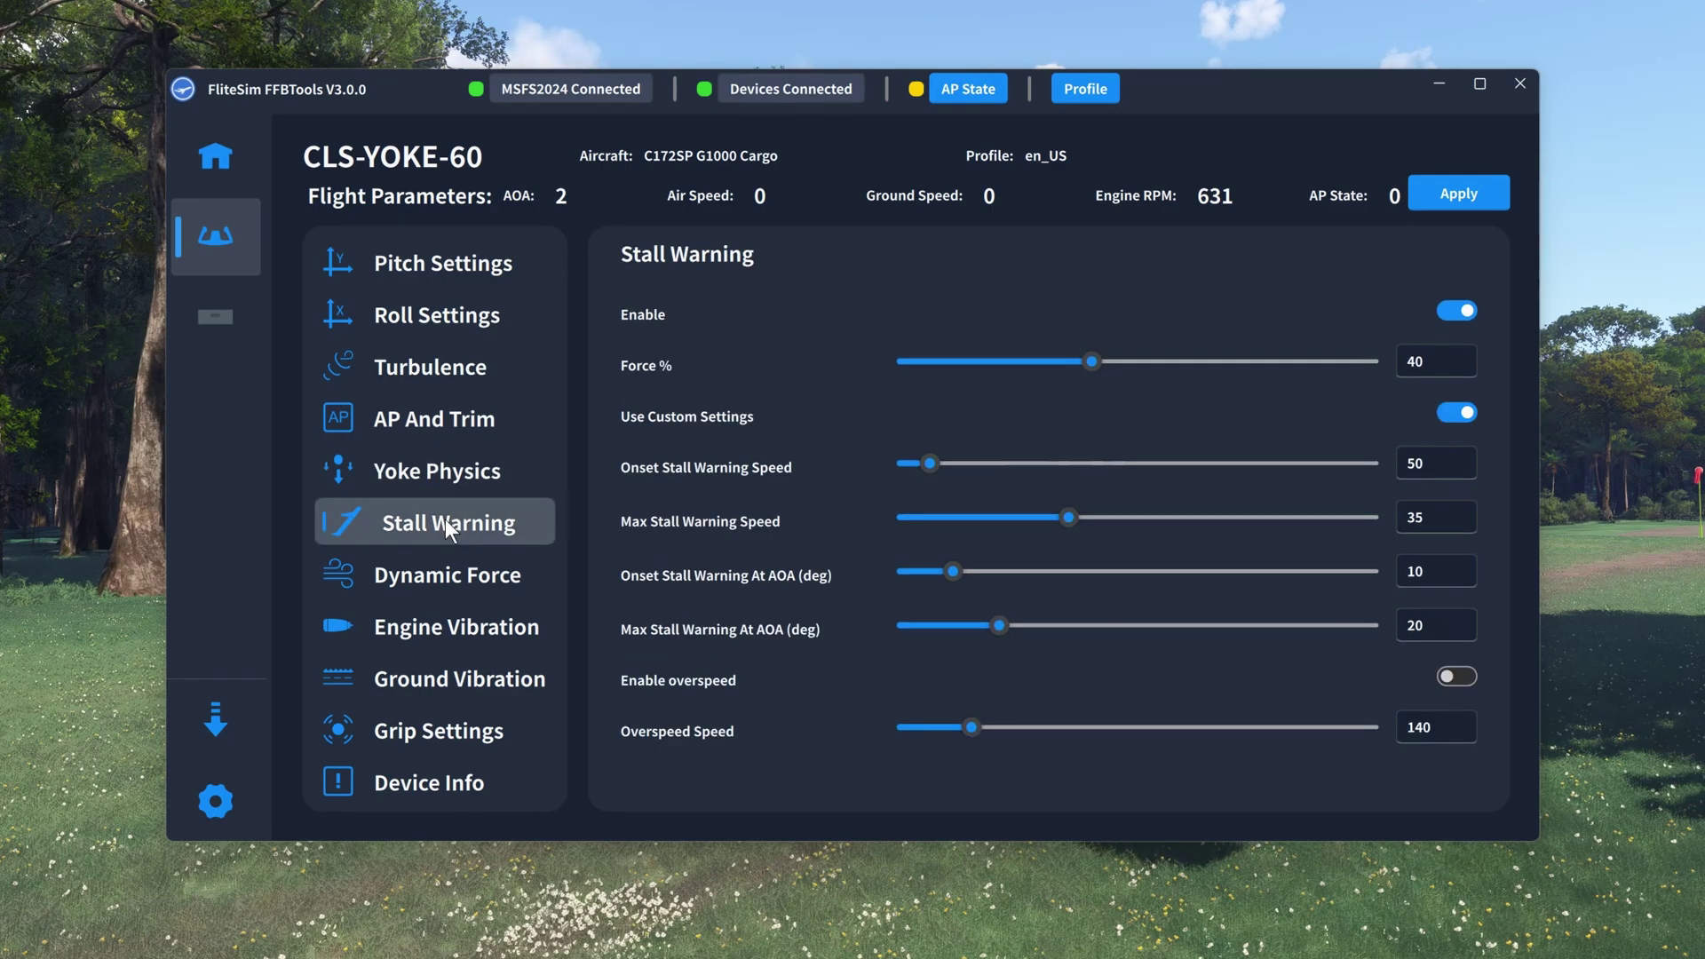
{"action": "left_click", "coordinate": [433, 575]}
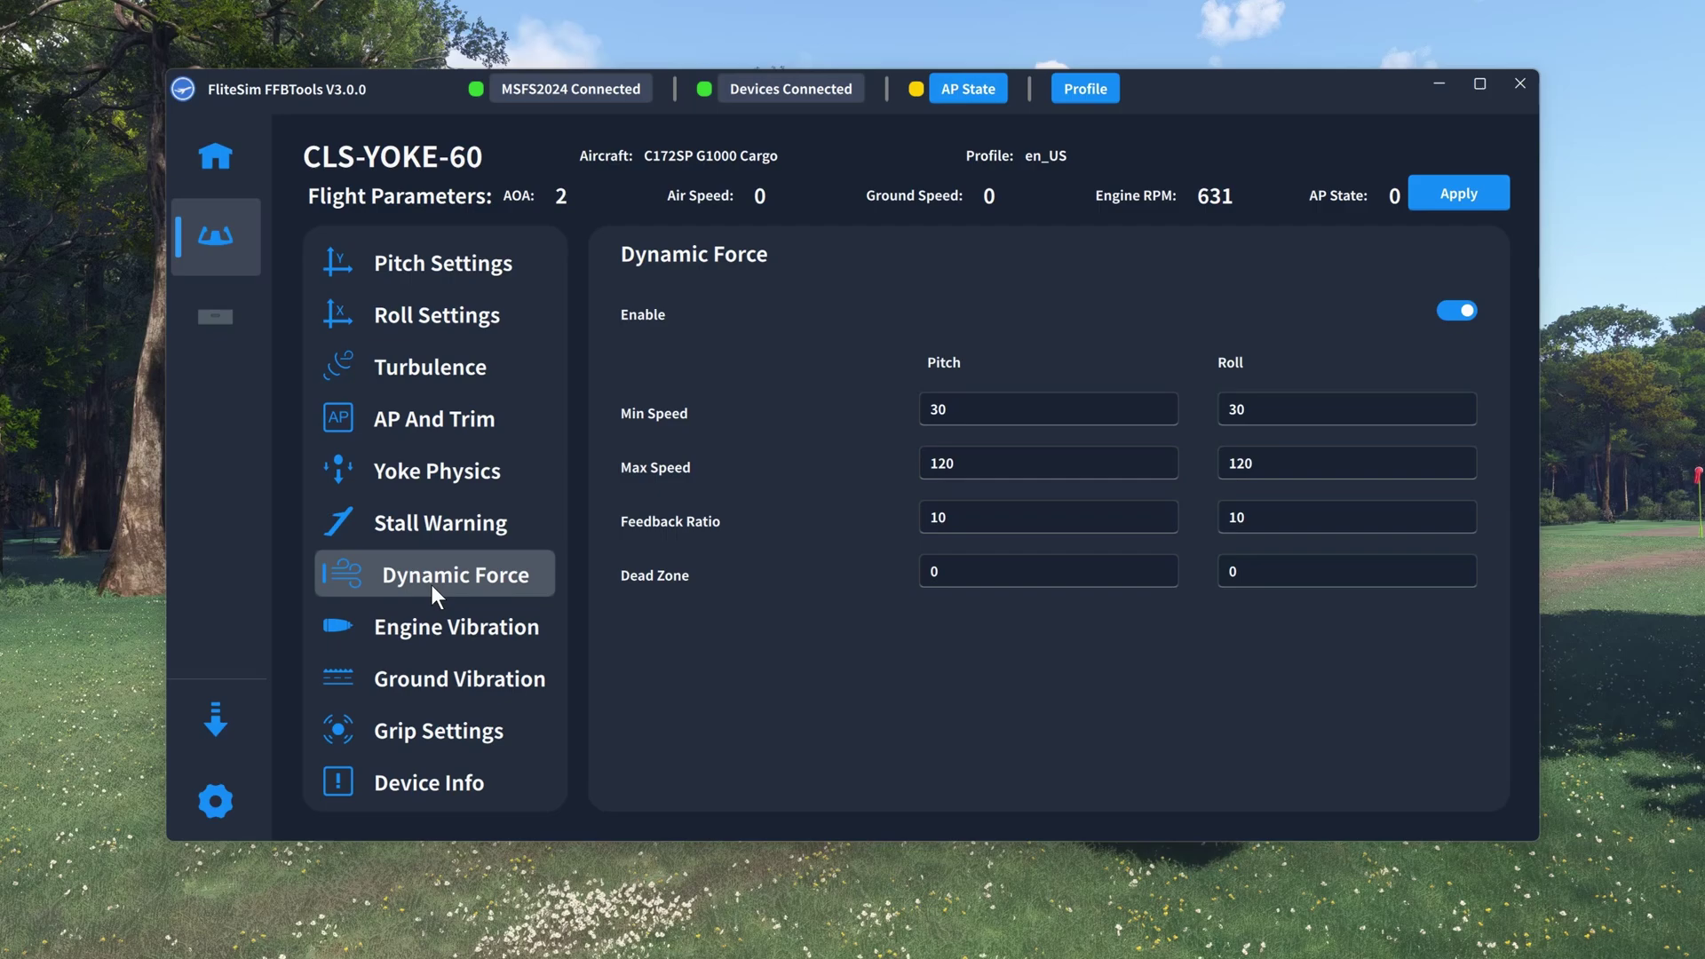
{"action": "left_click", "coordinate": [437, 625]}
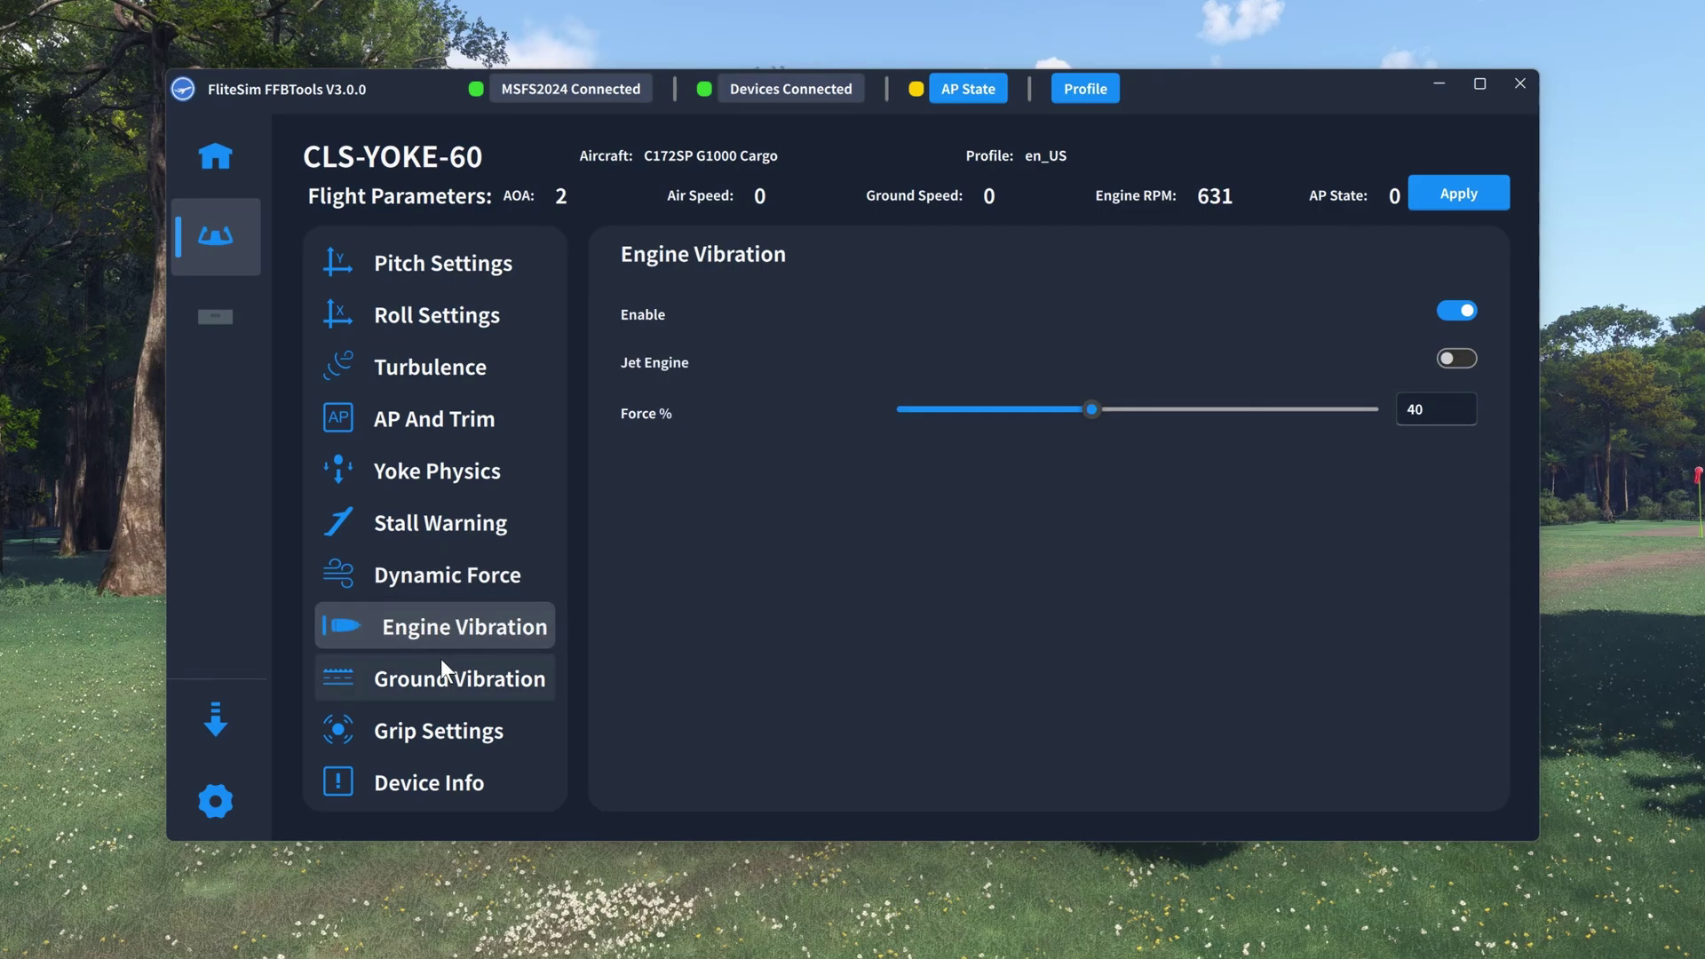
{"action": "left_click", "coordinate": [440, 660]}
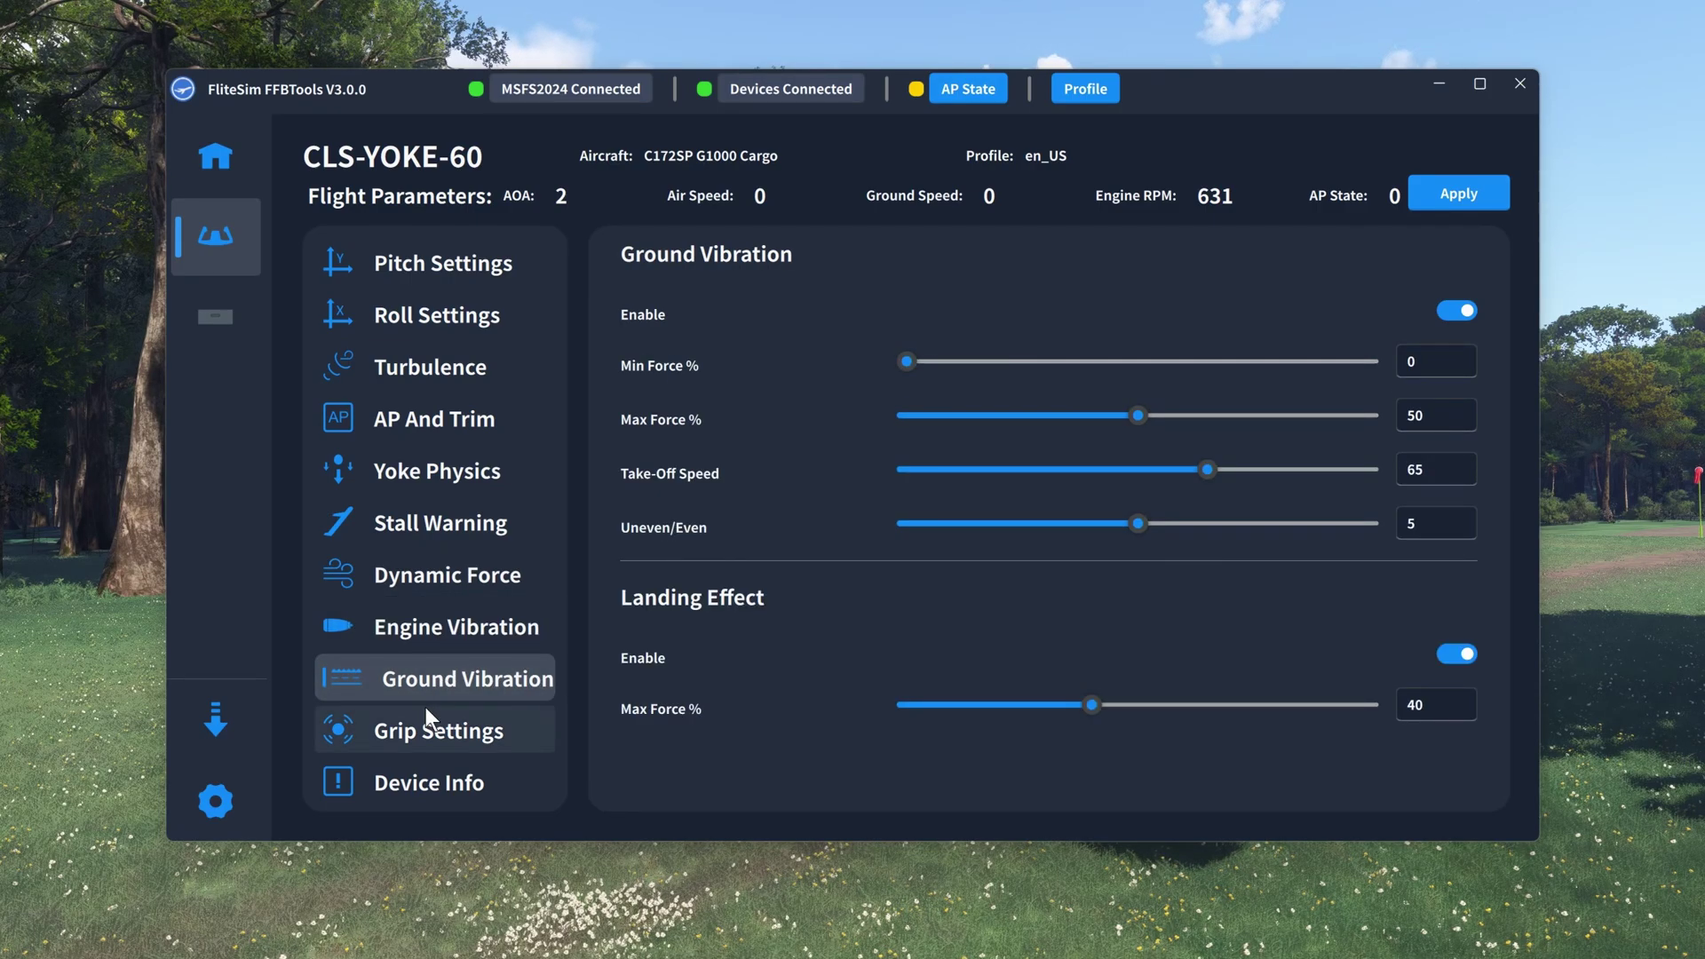
{"action": "left_click", "coordinate": [393, 265]}
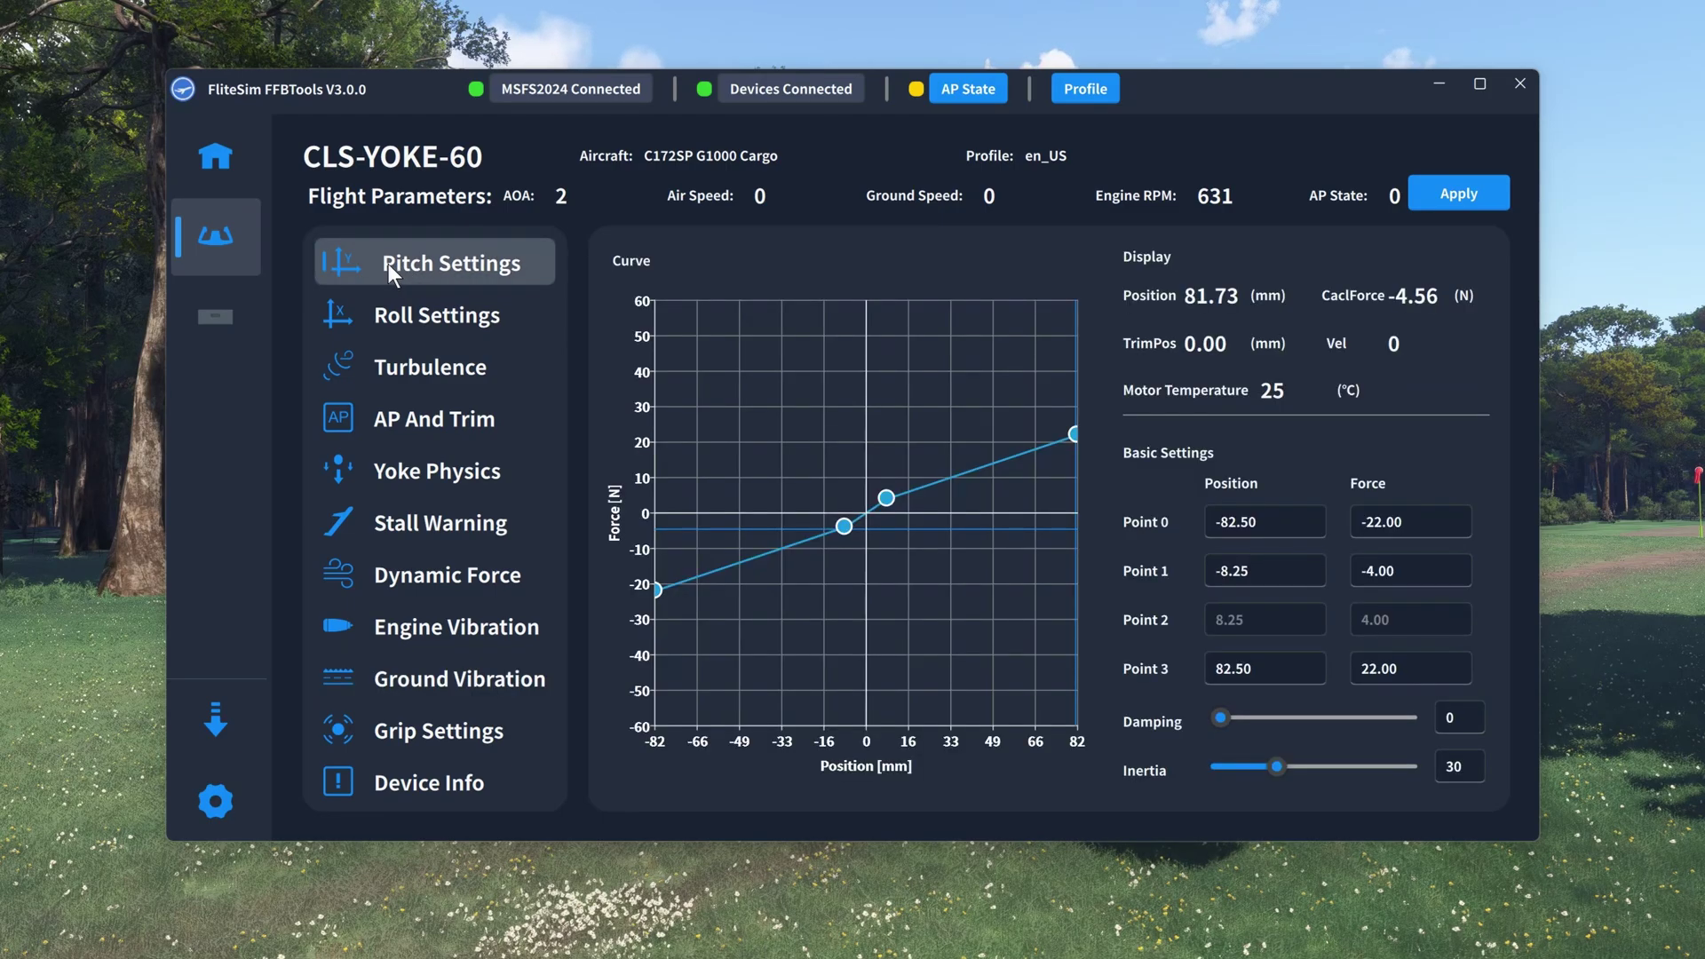
Save and reload the Default profile for the MSFS2024 C172SP G1000 Cargo in Modify Profile, then close it
{"action": "left_click", "coordinate": [1099, 88]}
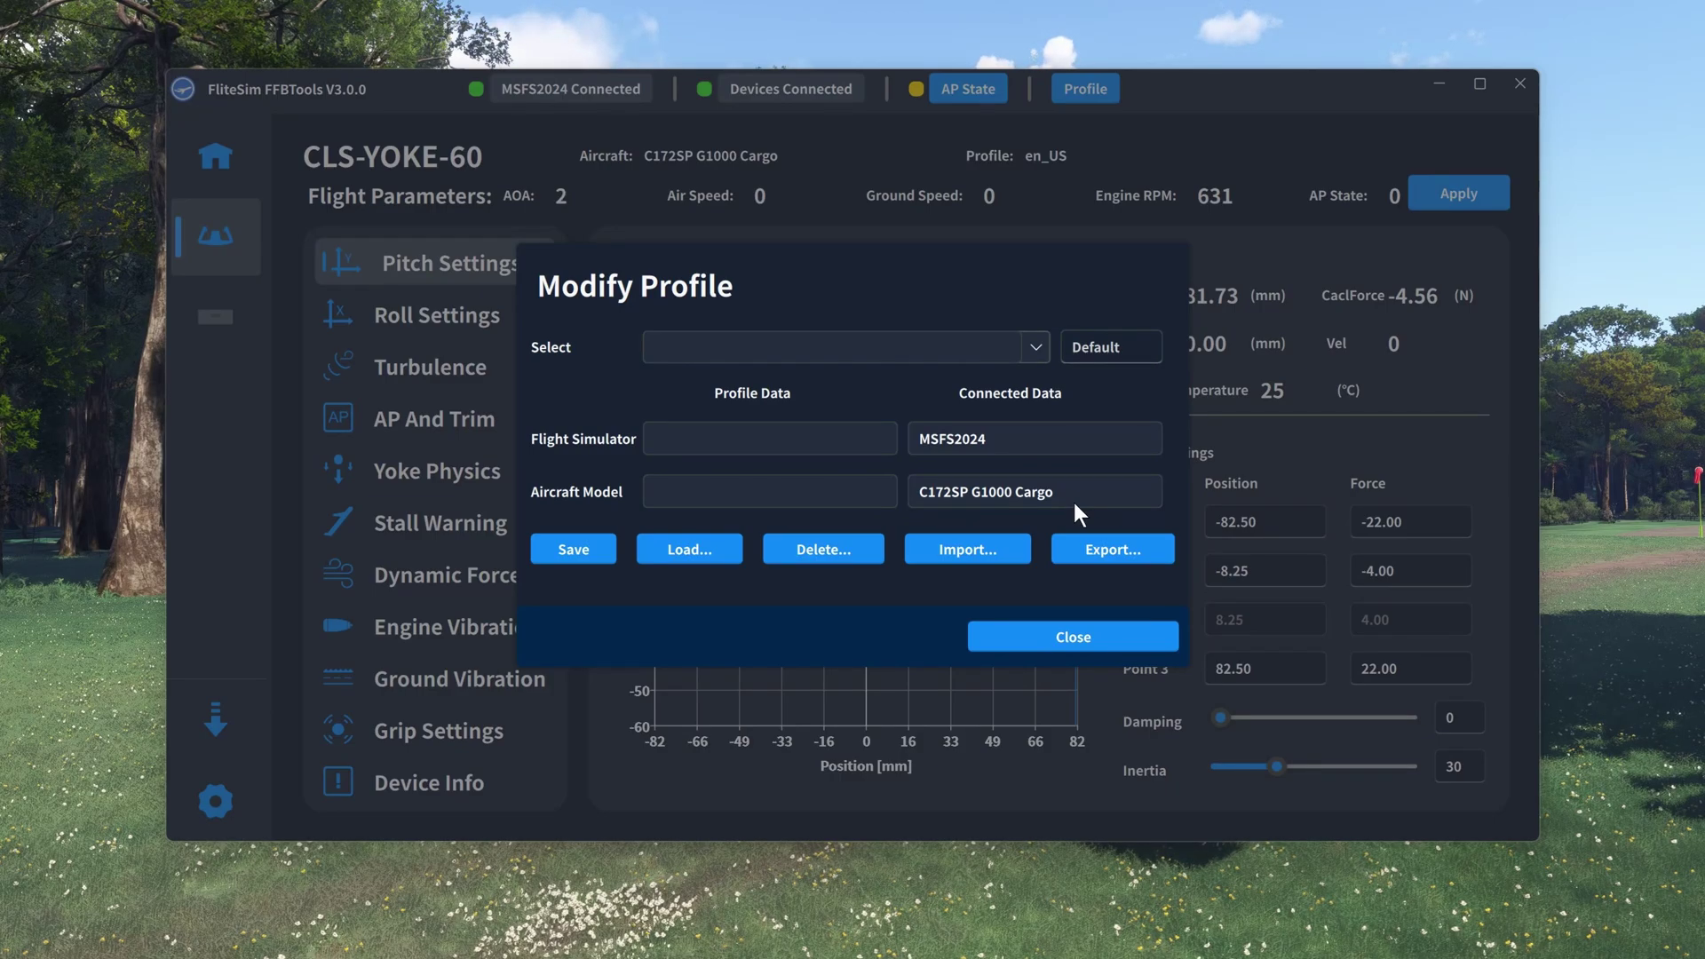
{"action": "left_click", "coordinate": [574, 549]}
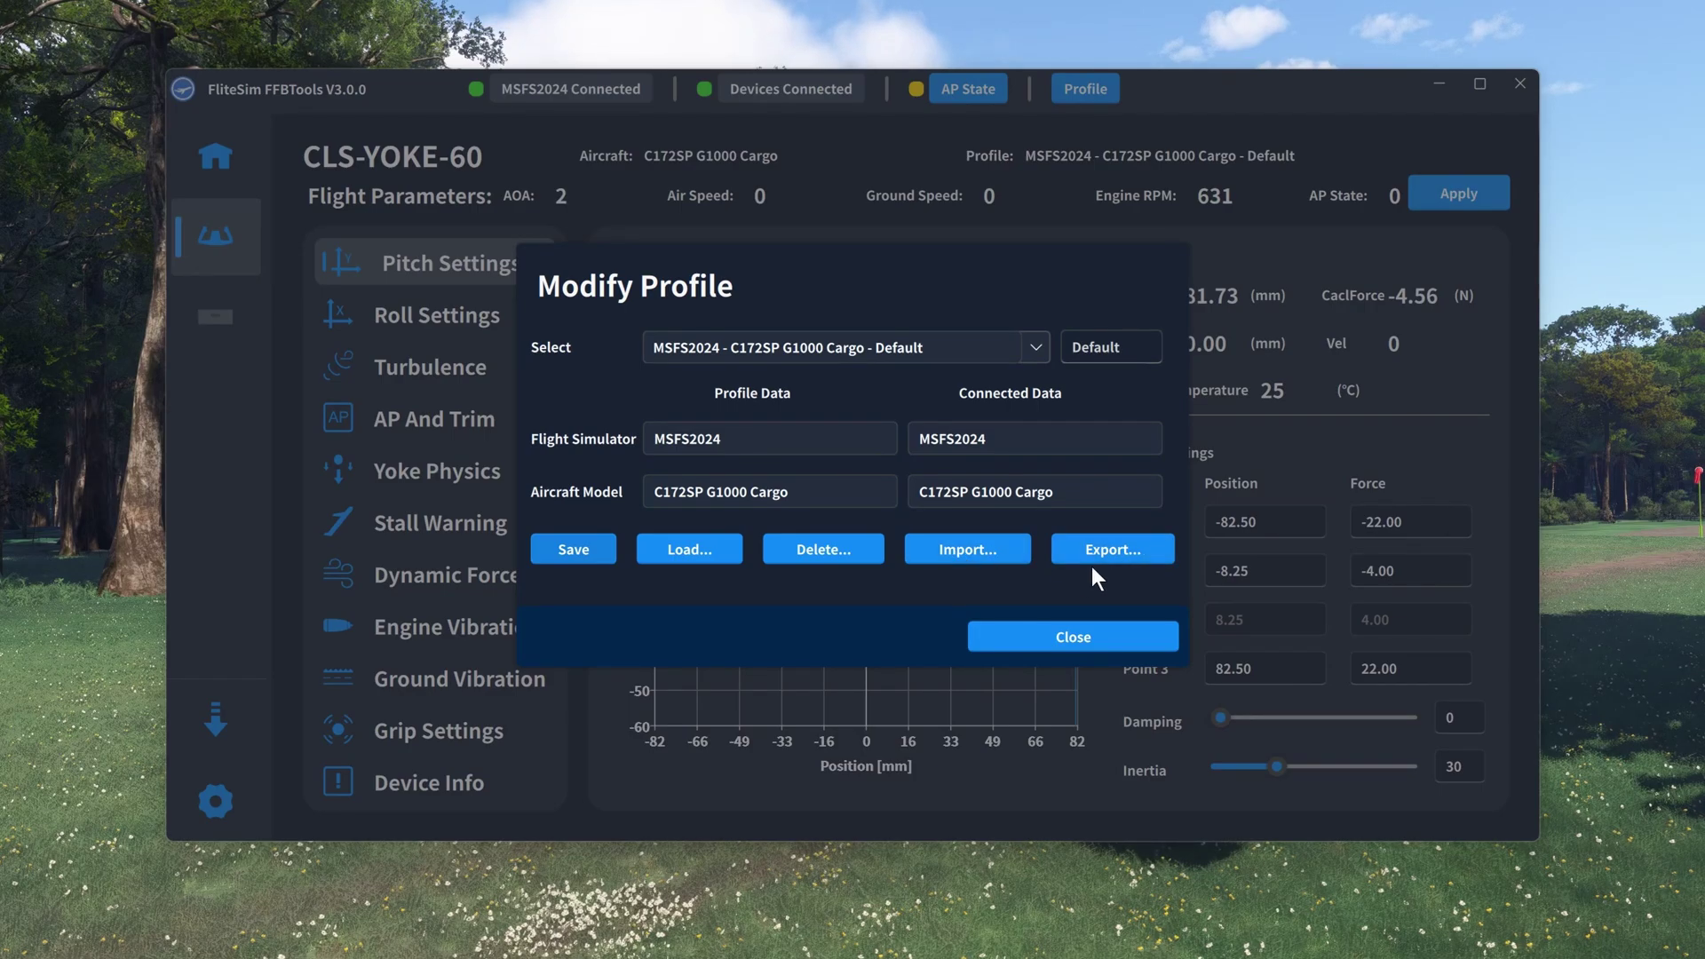
{"action": "left_click", "coordinate": [703, 551]}
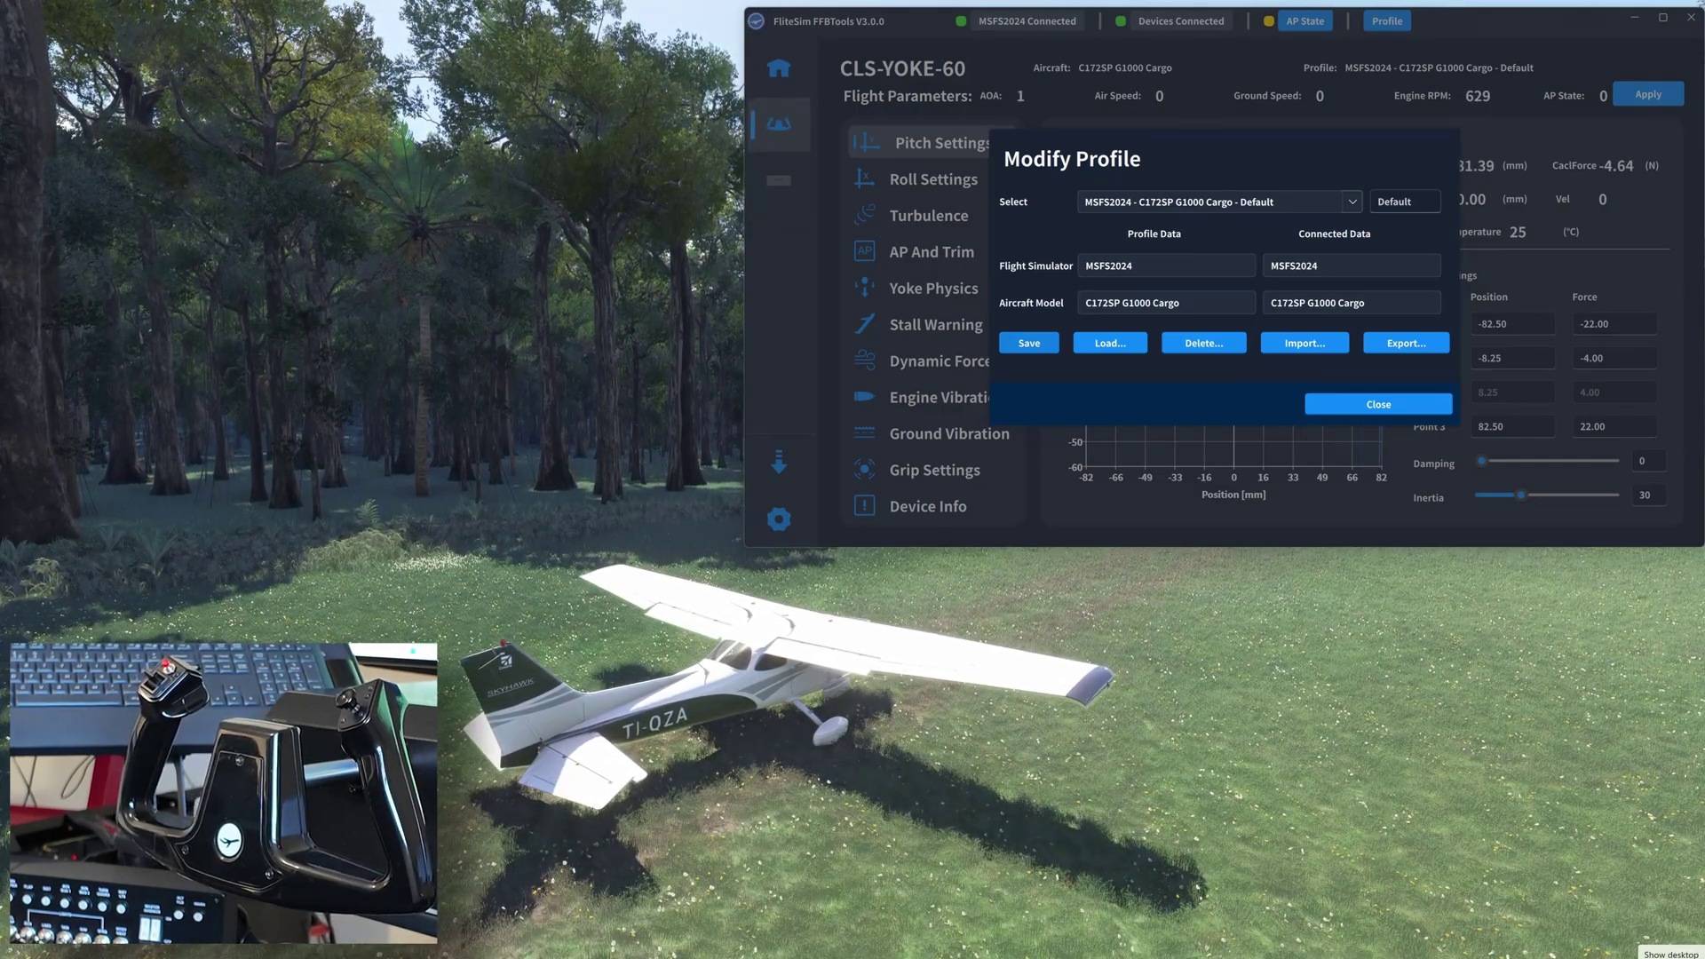
{"action": "left_click", "coordinate": [1377, 406]}
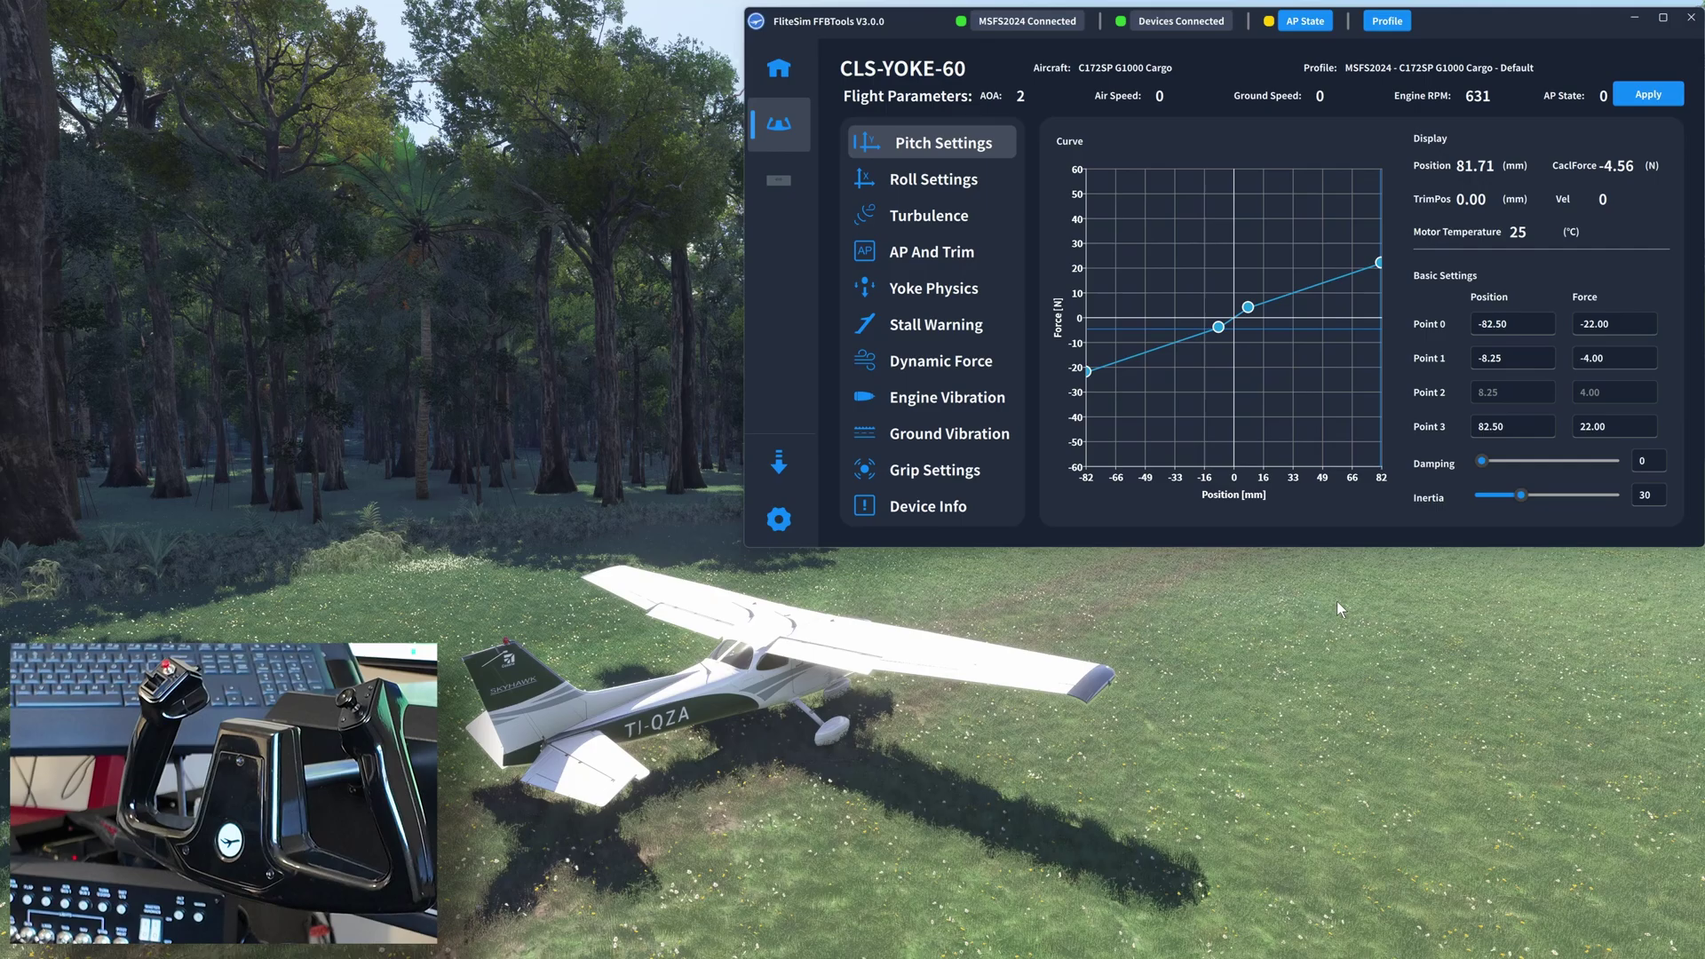
On Yoke Physics, raise Yoke Full Forward Force from -20 to 0 and apply it to the yoke
{"action": "left_click", "coordinate": [941, 290]}
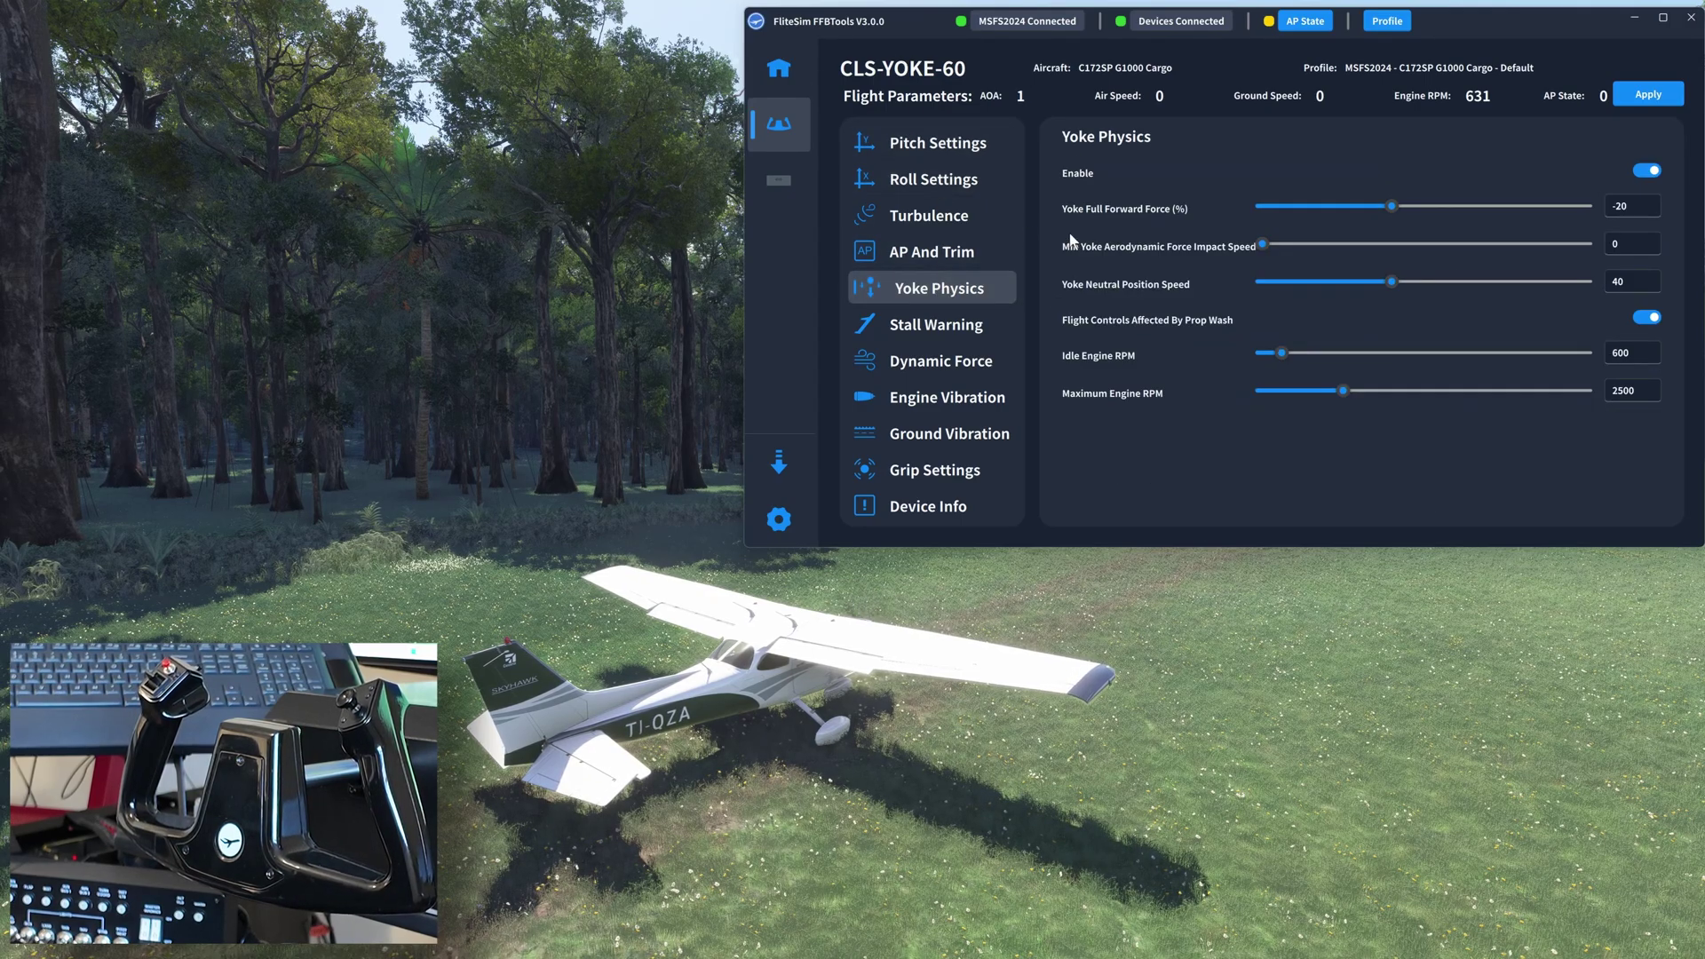
{"action": "mouse_move", "coordinate": [1457, 245]}
{"action": "left_click_drag", "start_coordinate": [1392, 206], "coordinate": [1428, 206]}
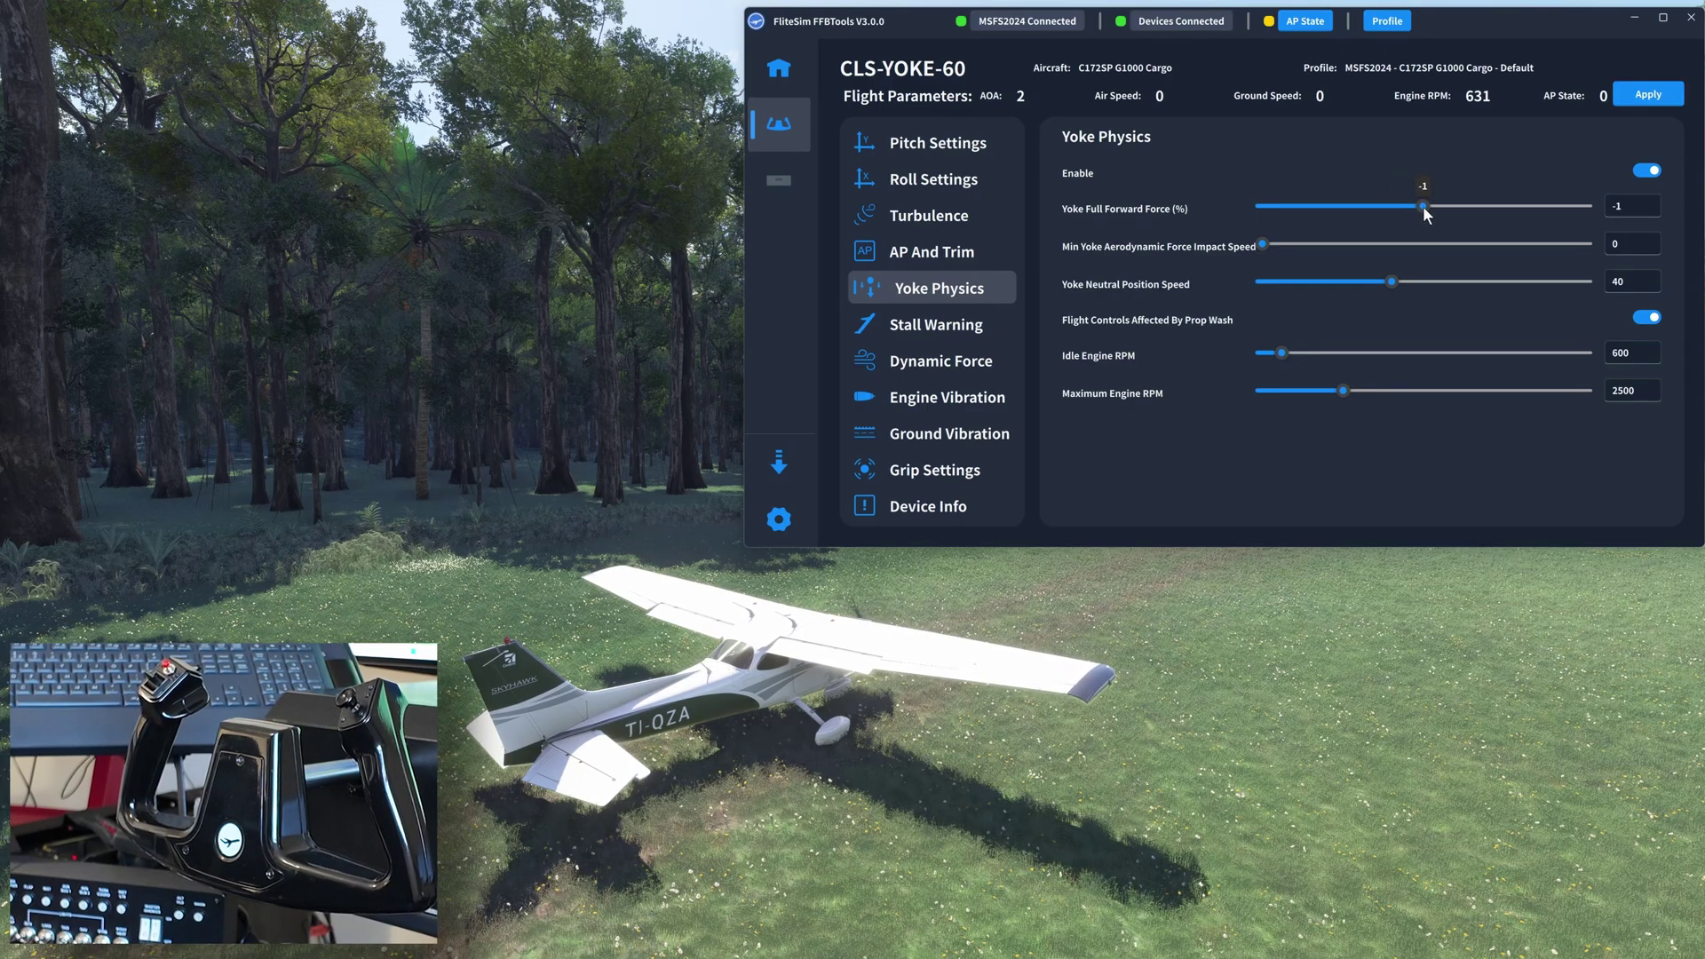
{"action": "left_click", "coordinate": [1642, 96]}
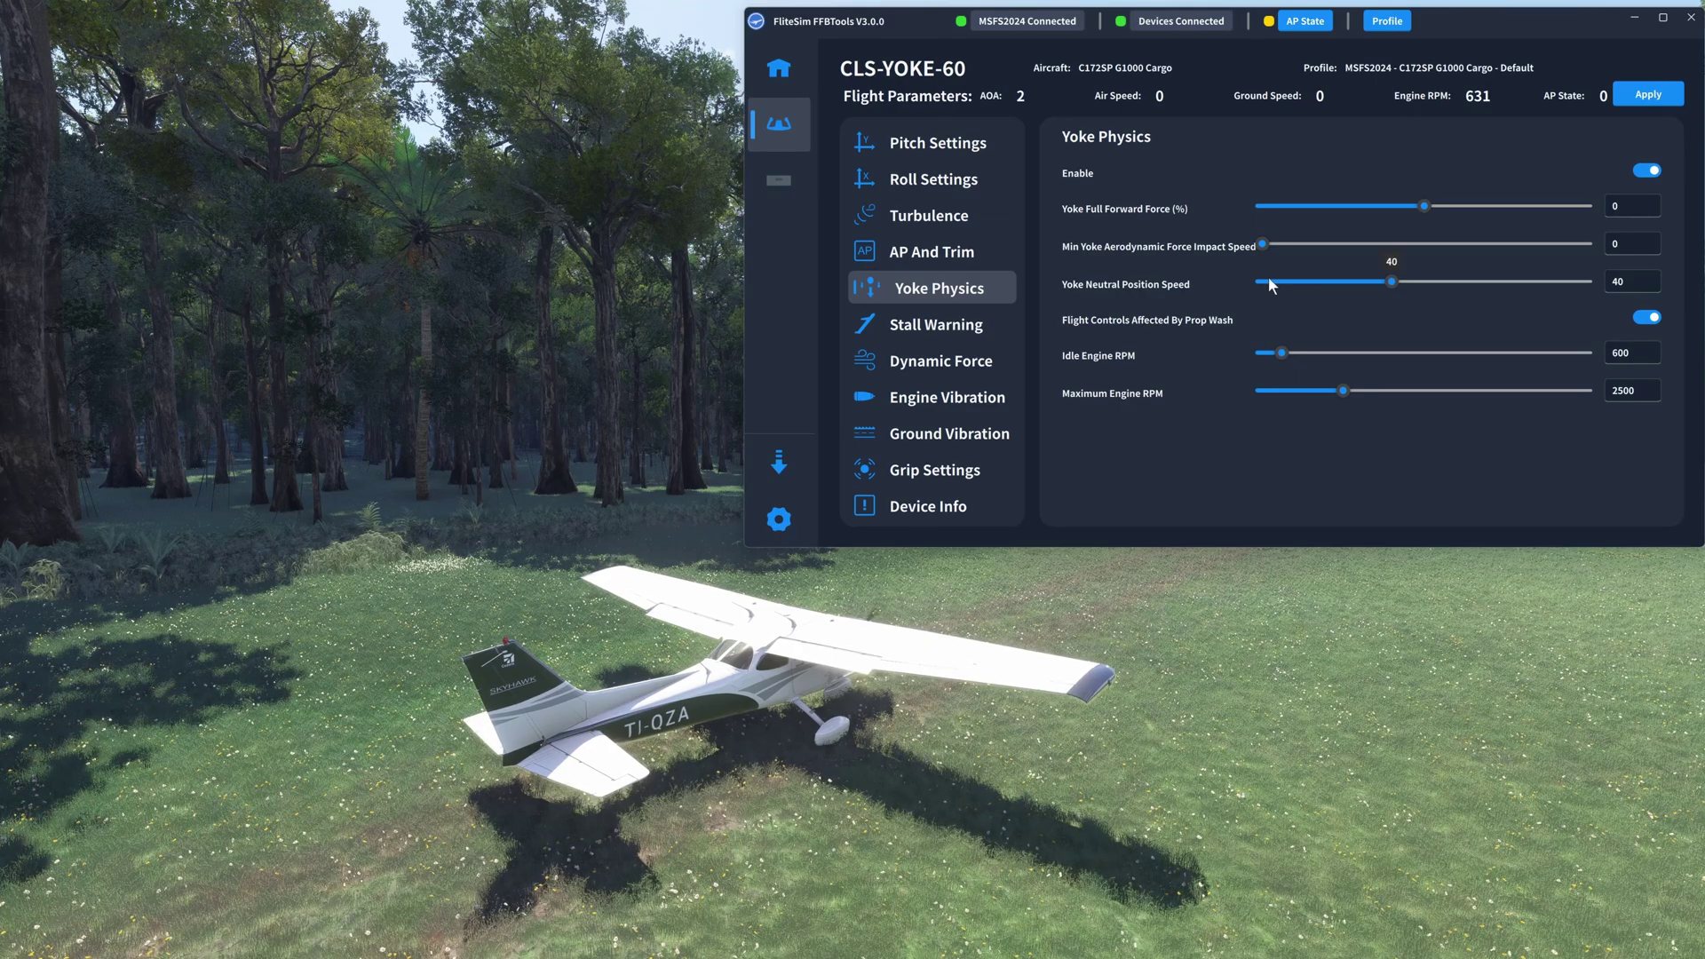
Save the current C172 yoke settings as a new profile named 'Elev'
{"action": "left_click", "coordinate": [1387, 22]}
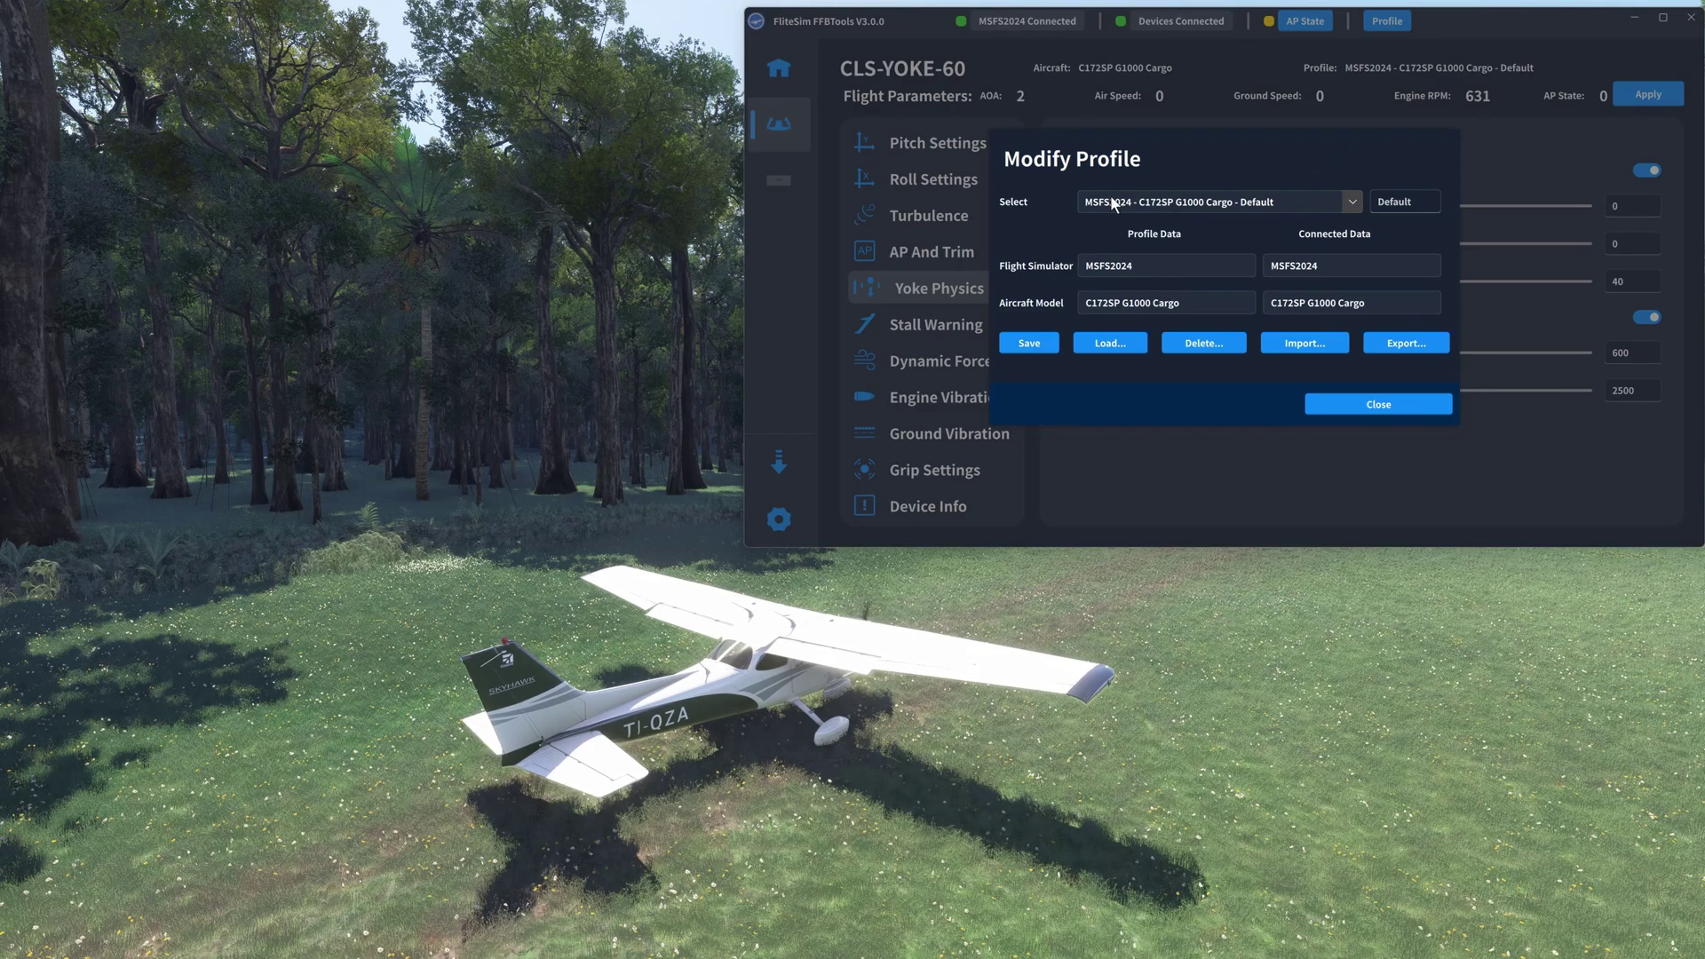
{"action": "left_click", "coordinate": [1398, 201]}
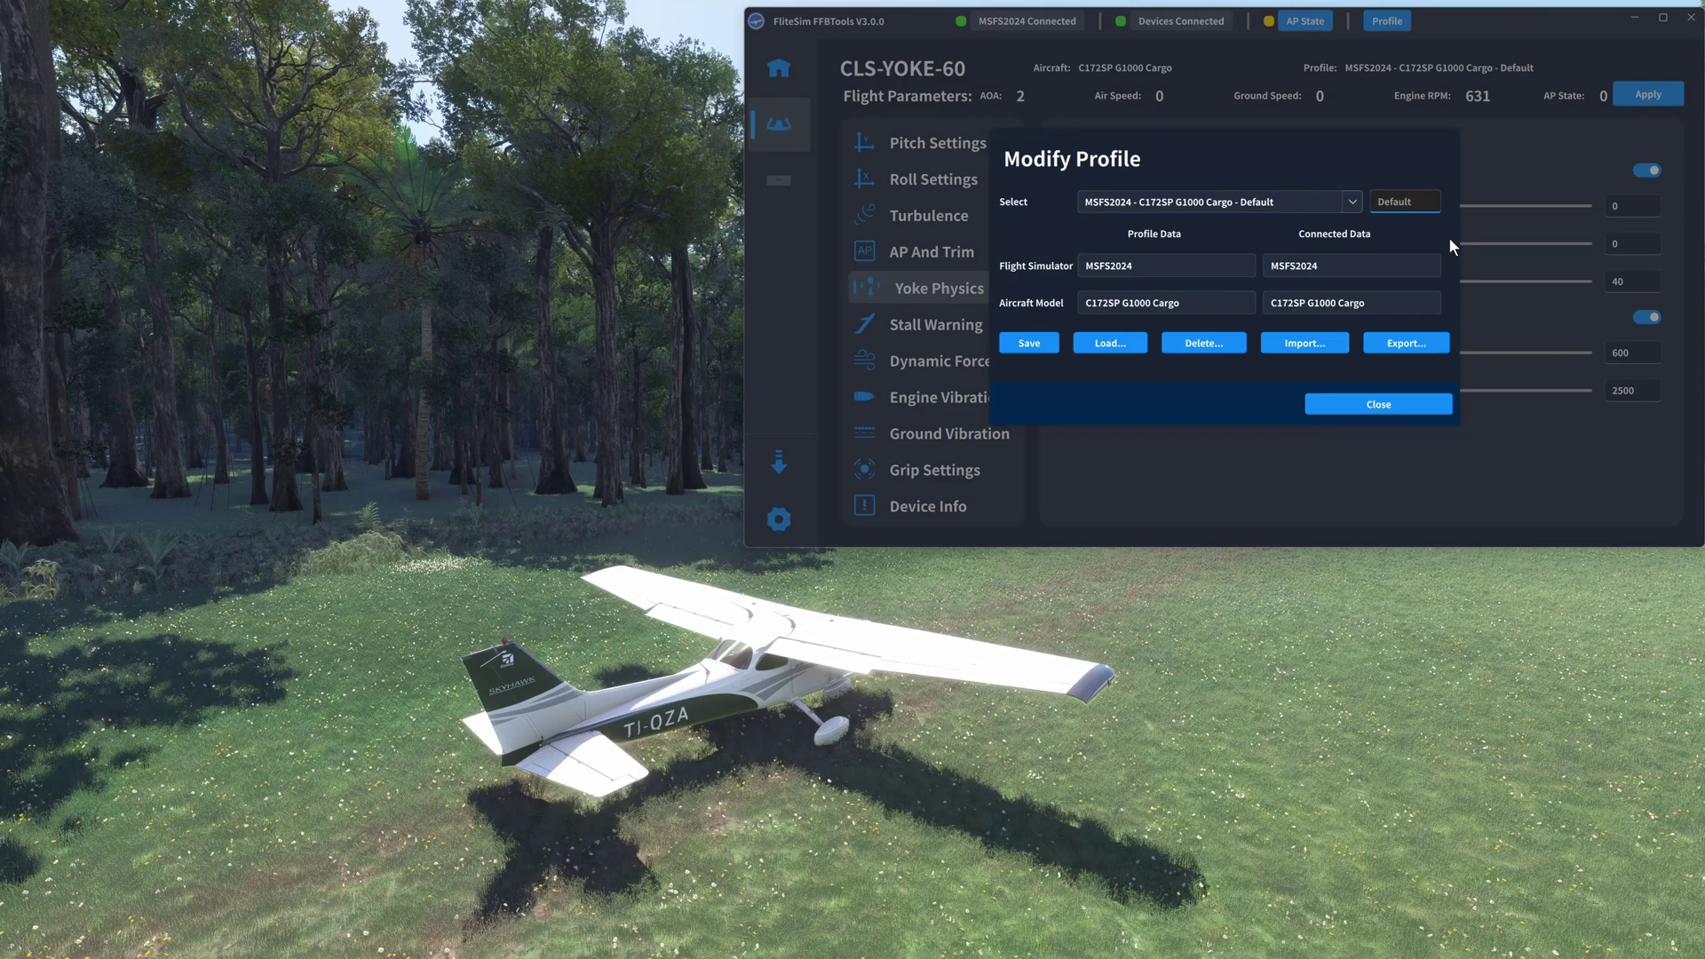
{"action": "type", "text": "Elev"}
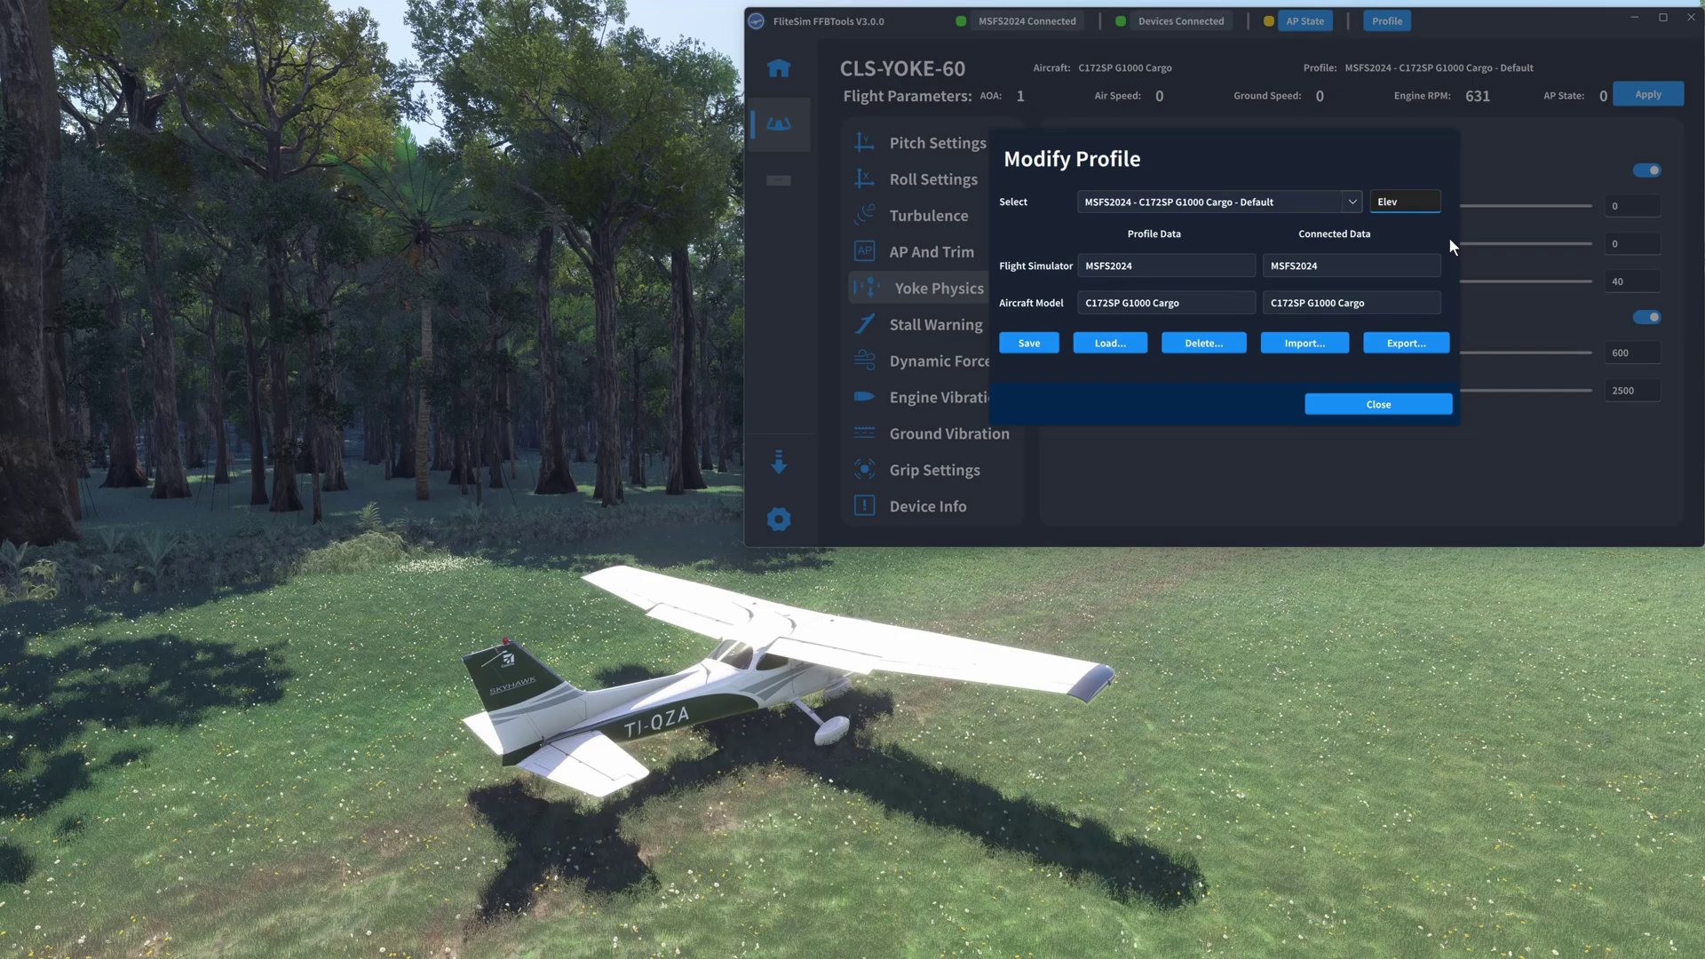
{"action": "left_click", "coordinate": [1031, 343]}
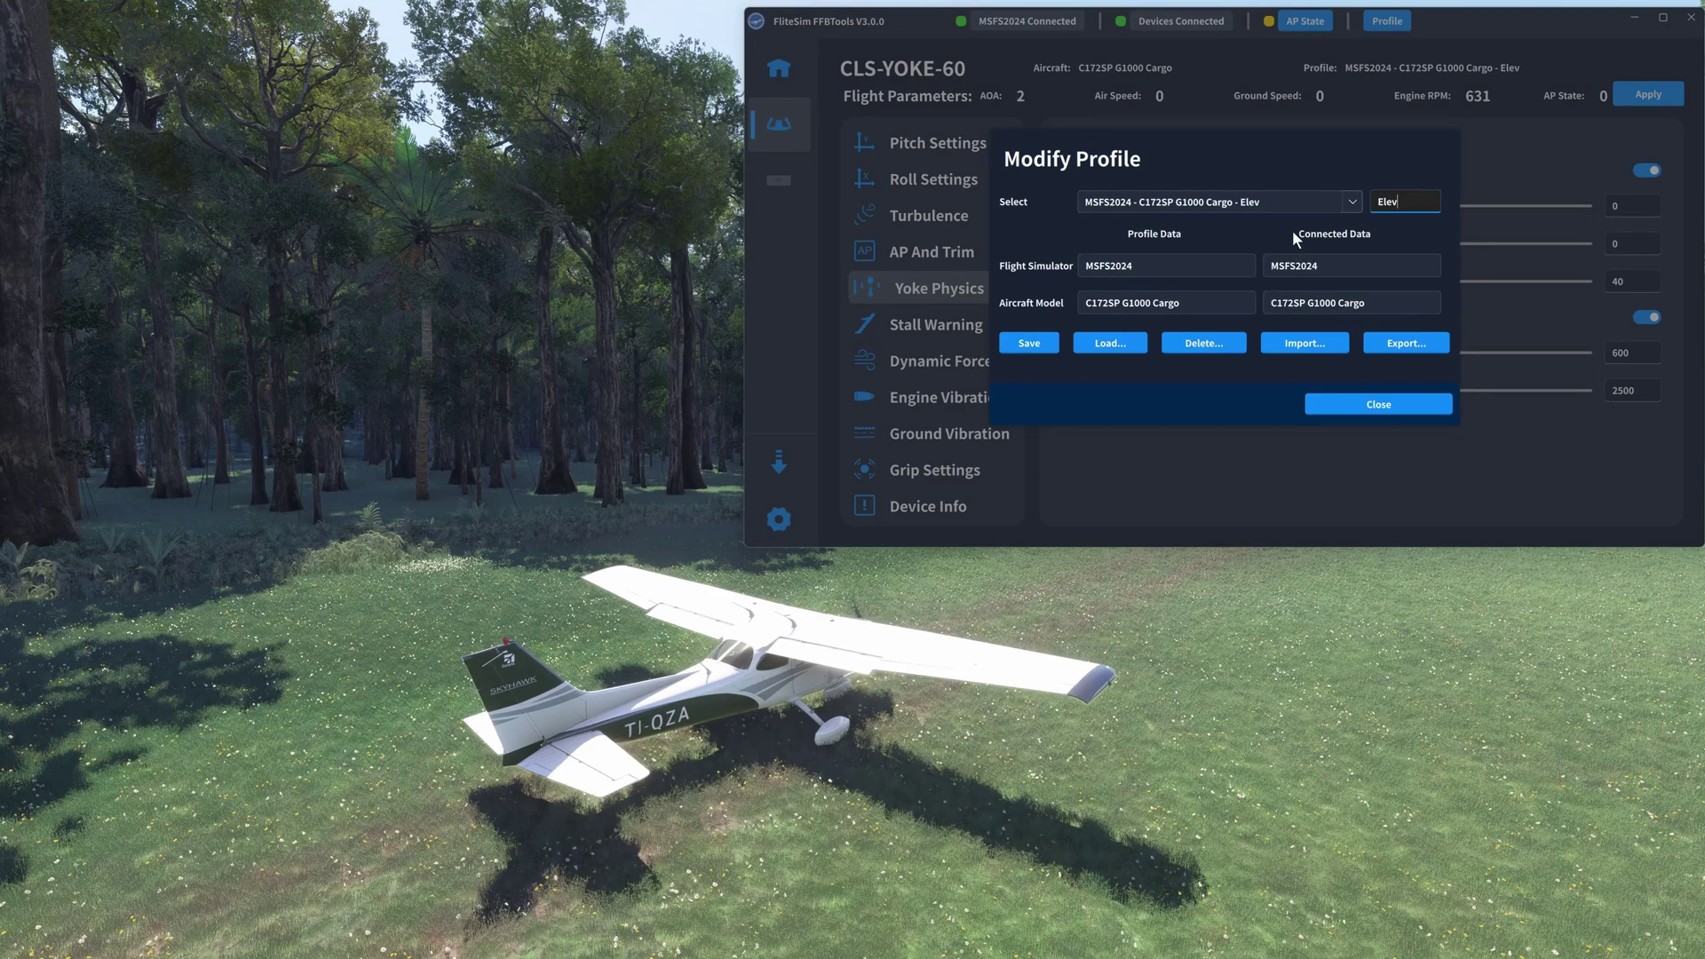
Load the Default C172 profile's settings, then reselect Elev in the profile dropdown
{"action": "left_click", "coordinate": [1352, 202]}
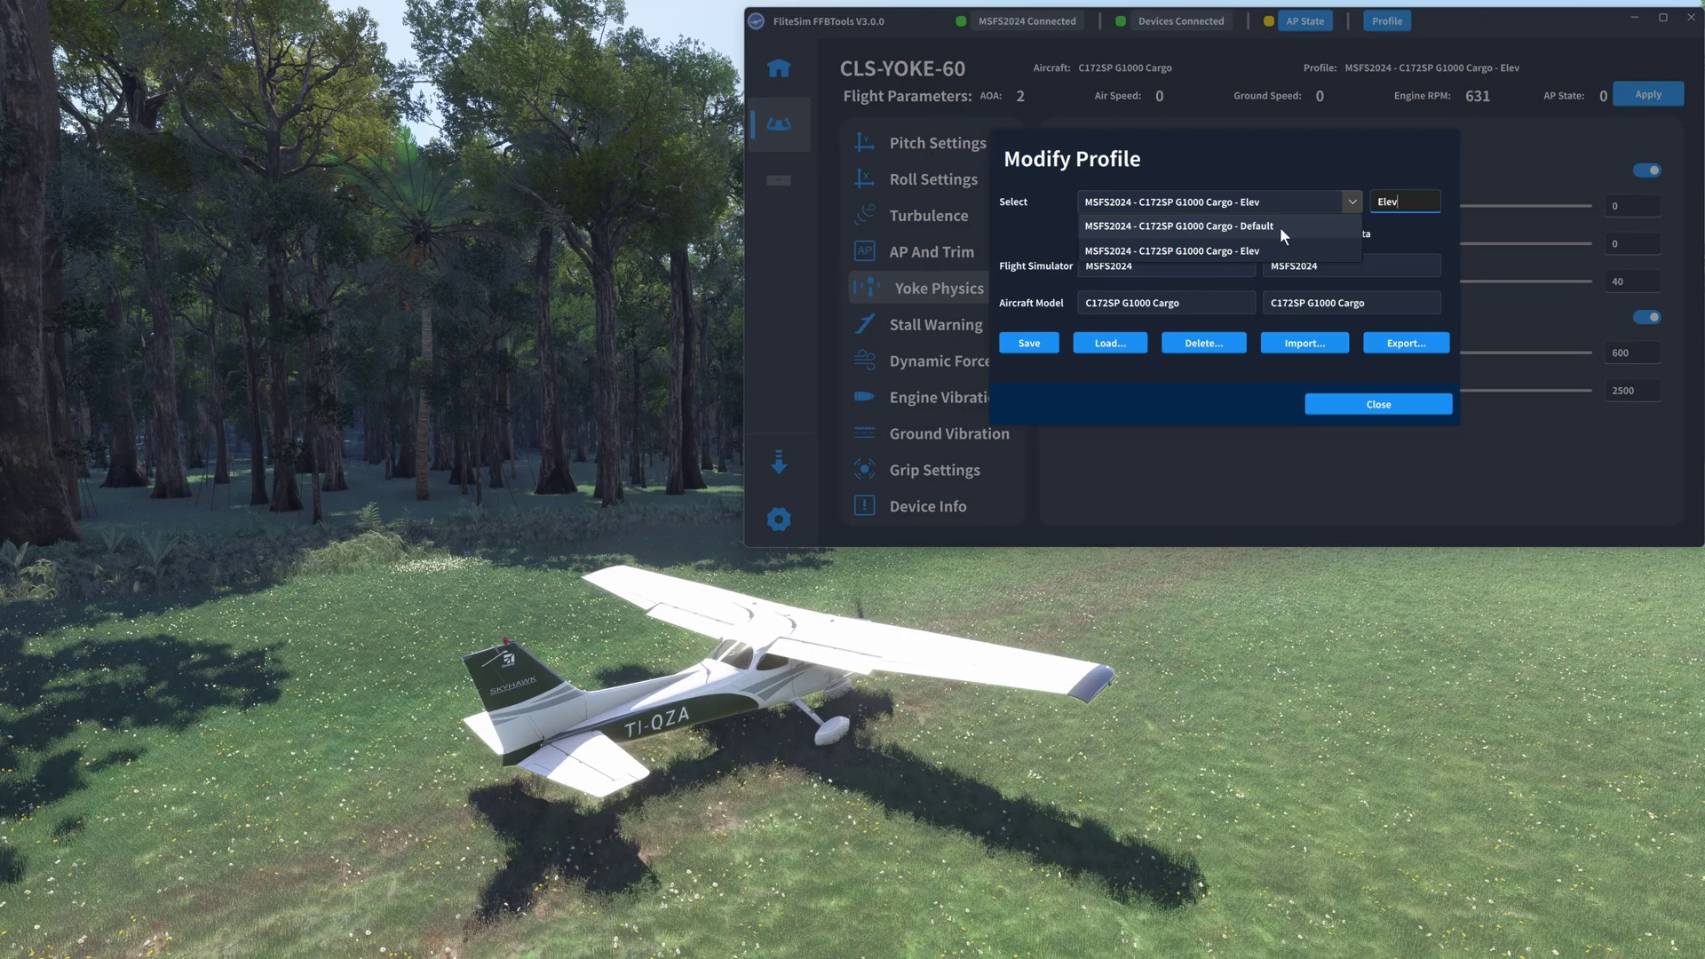
{"action": "left_click", "coordinate": [1334, 161]}
{"action": "key", "text": "BackSpace"}
{"action": "key", "text": "BackSpace"}
{"action": "key", "text": "BackSpace"}
{"action": "key", "text": "BackSpace"}
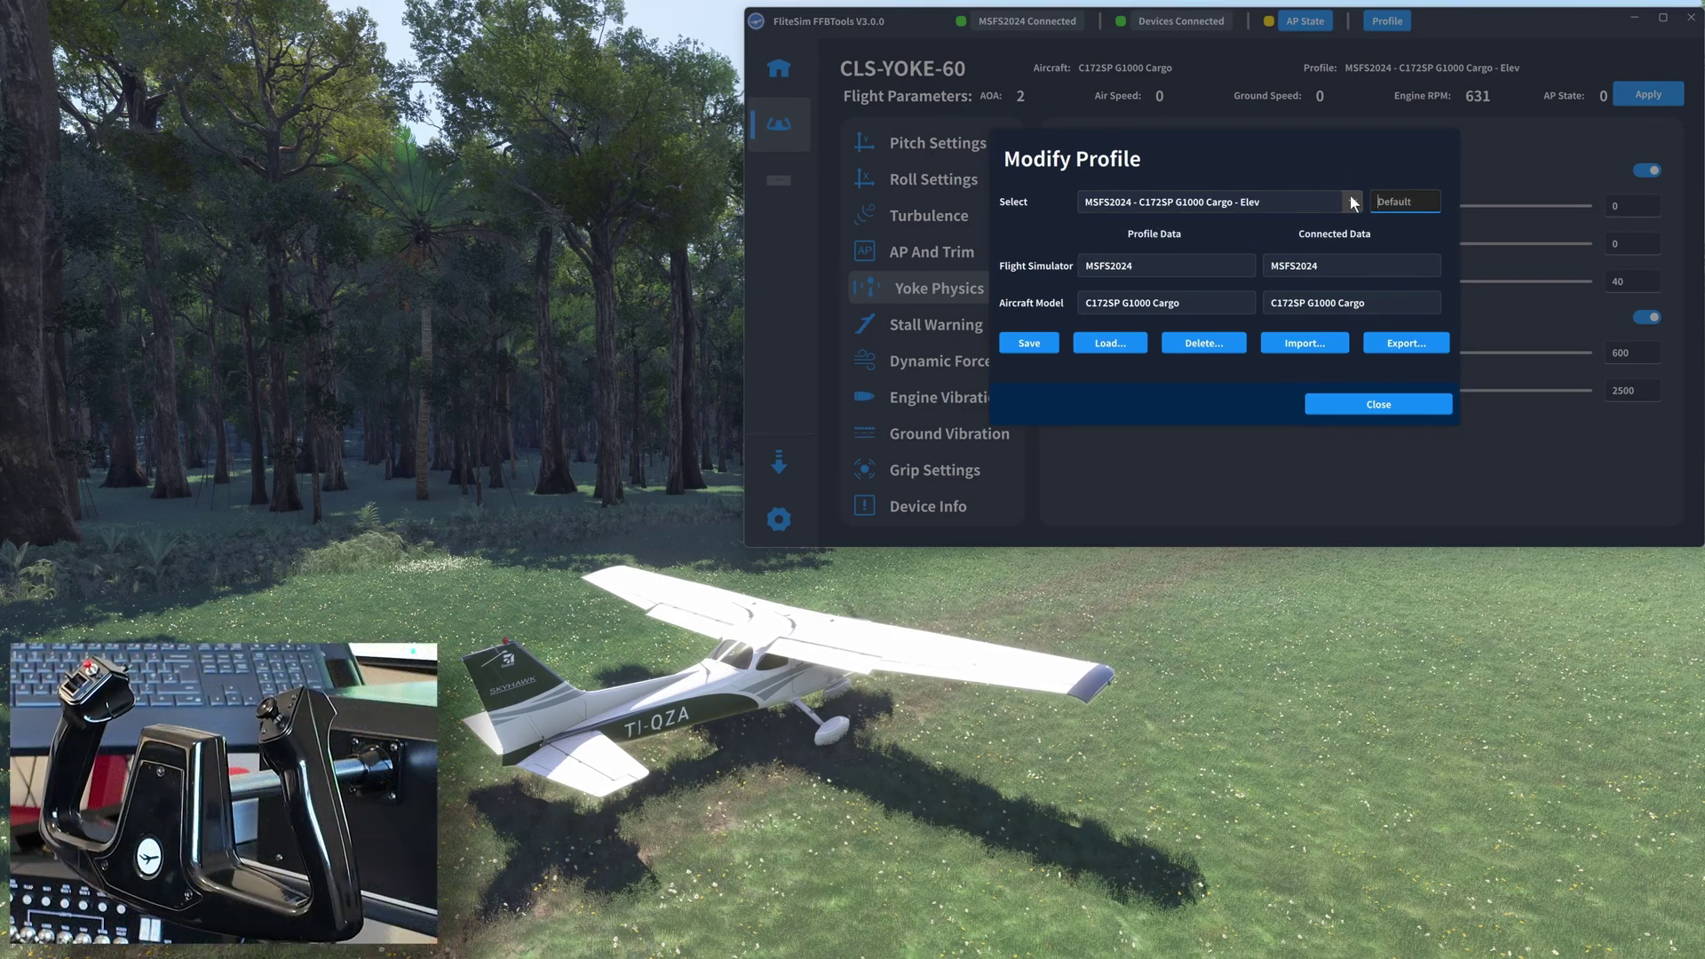
{"action": "left_click", "coordinate": [1350, 197]}
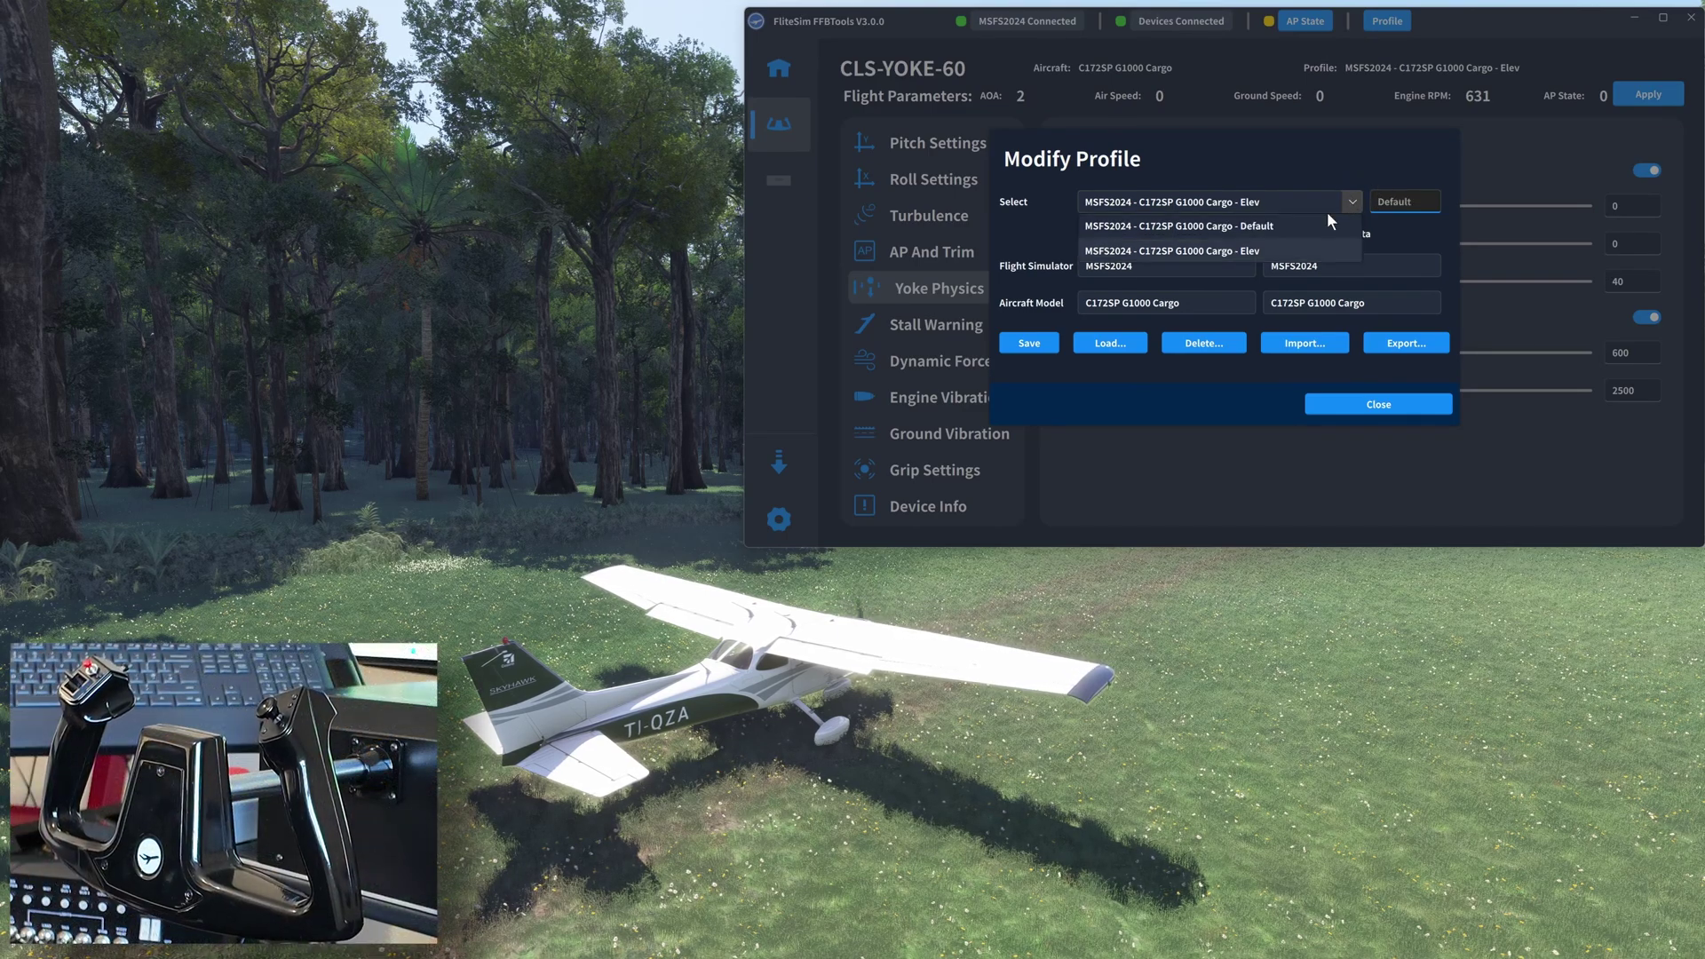
{"action": "left_click", "coordinate": [1275, 225]}
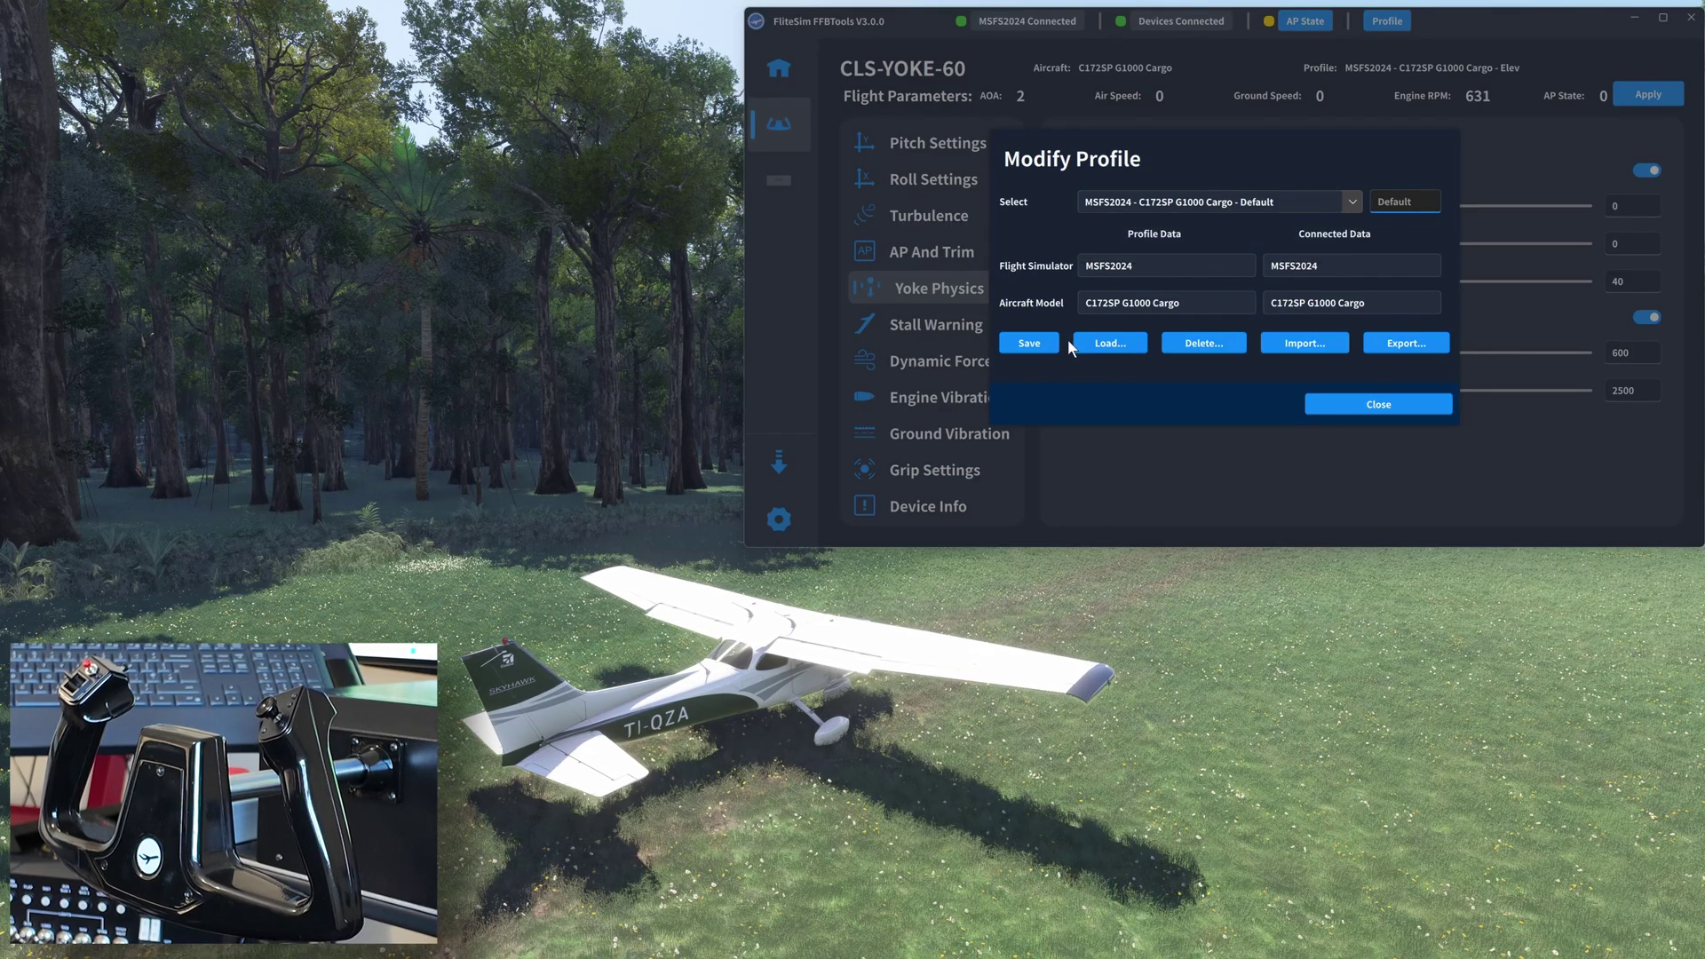
{"action": "left_click", "coordinate": [1108, 346]}
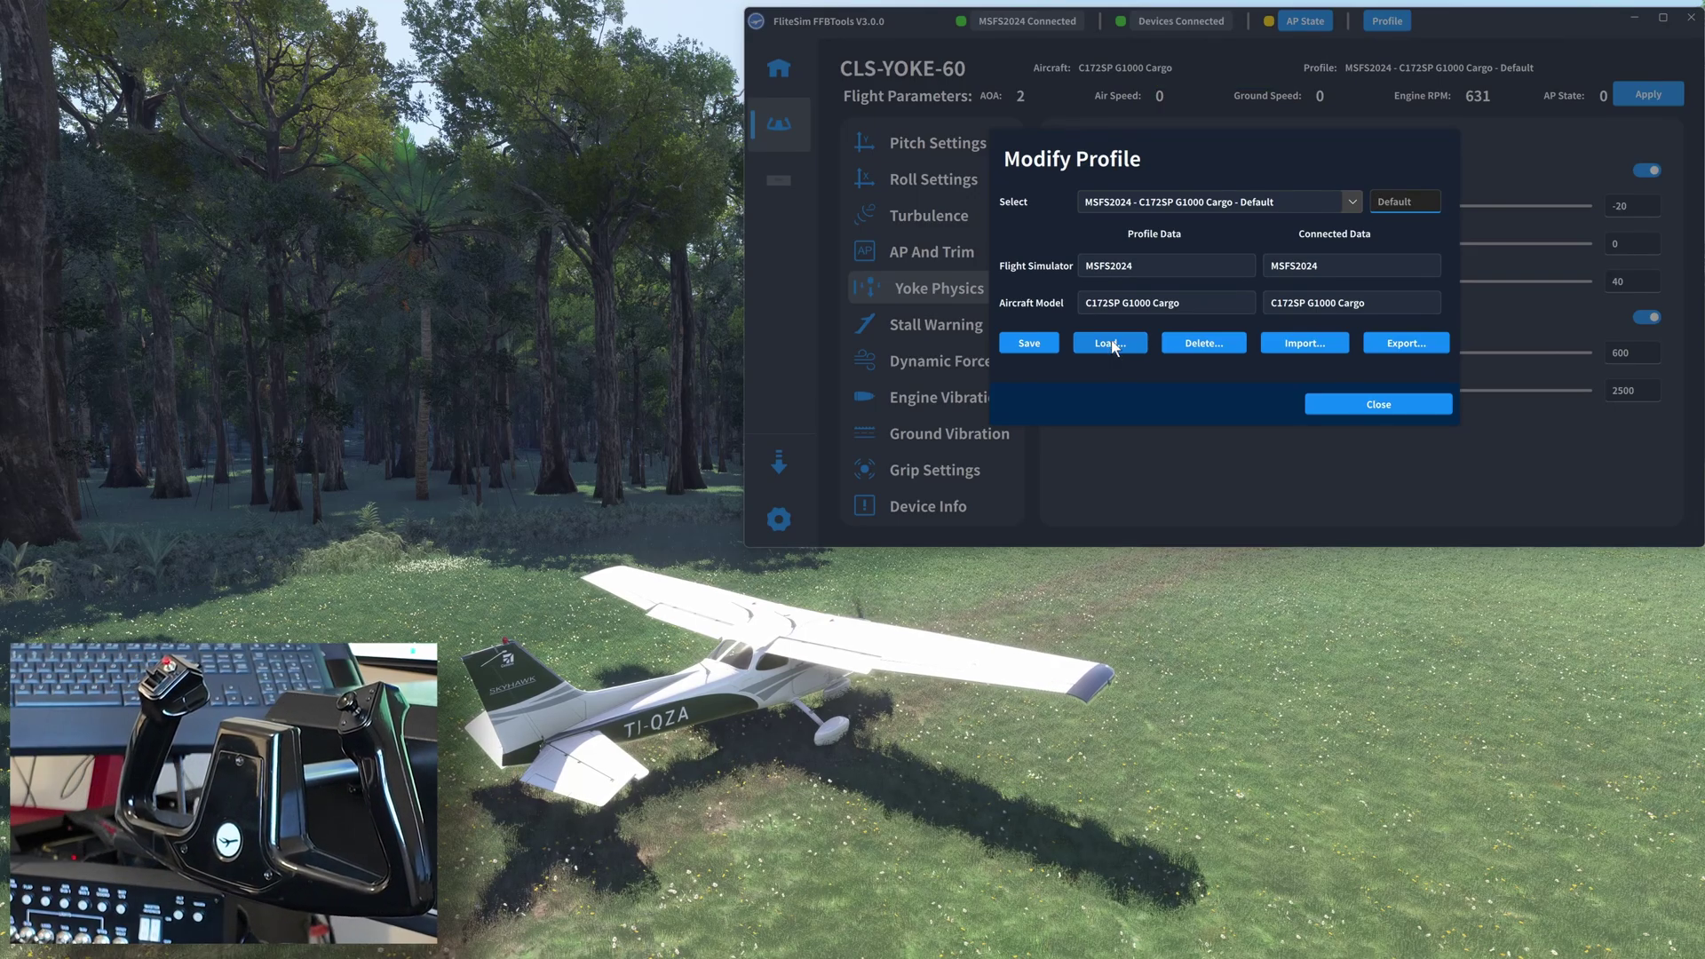
{"action": "left_click", "coordinate": [1348, 202]}
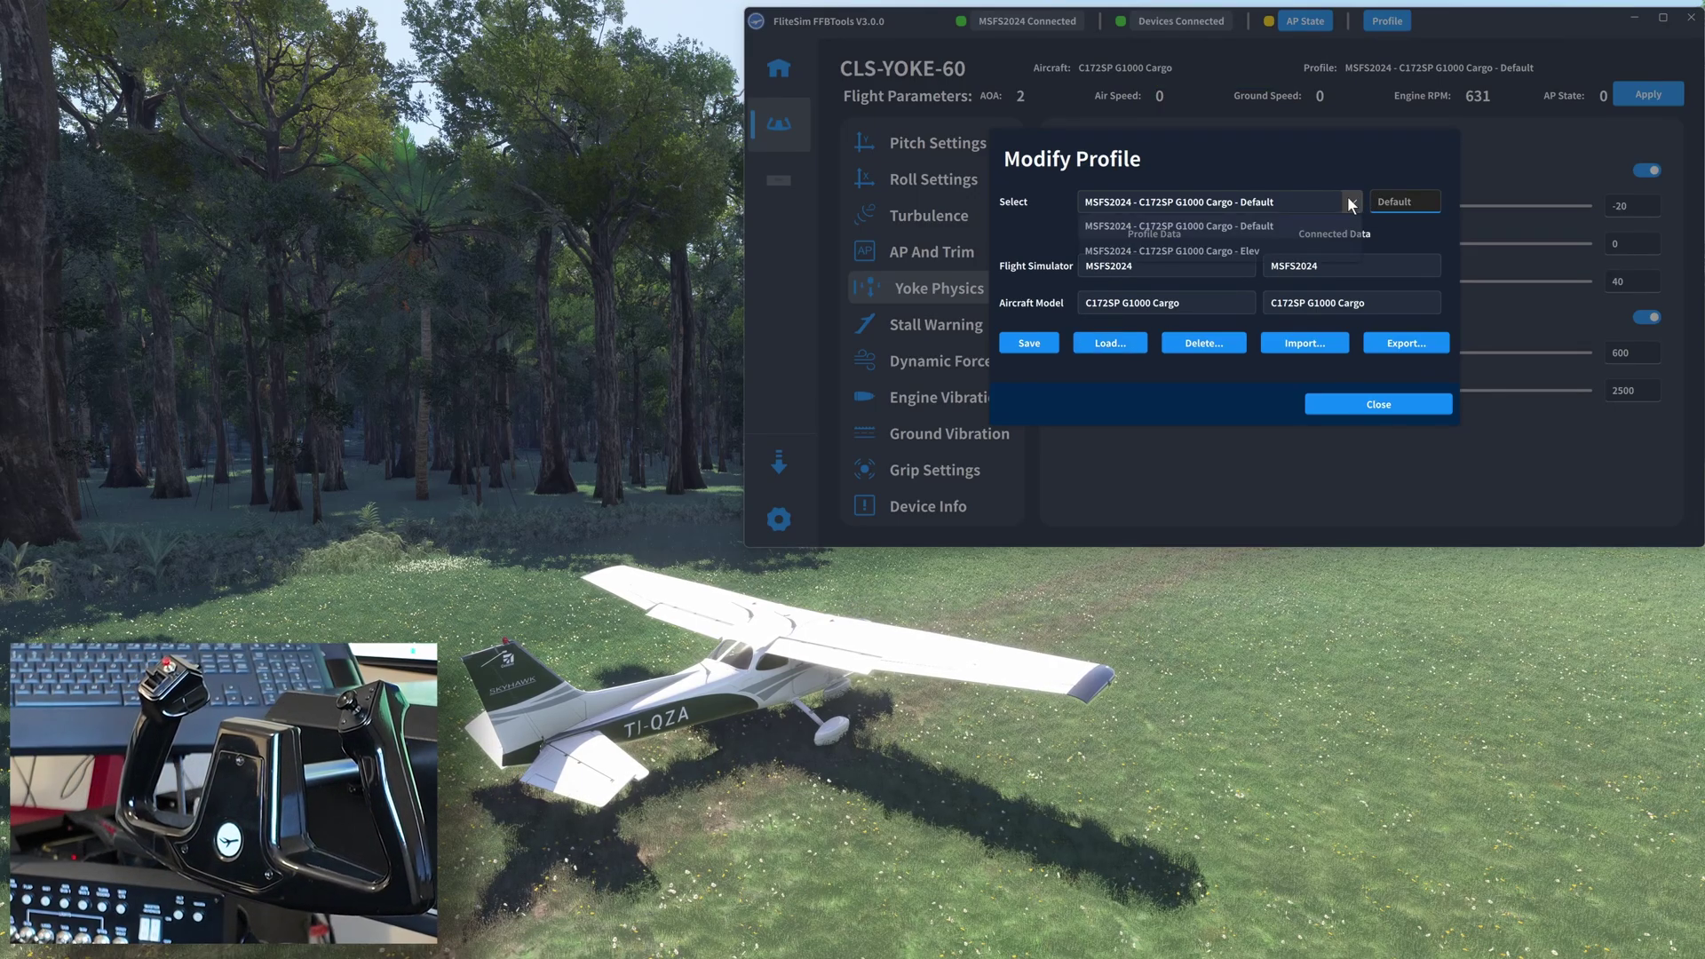
{"action": "left_click", "coordinate": [1244, 251]}
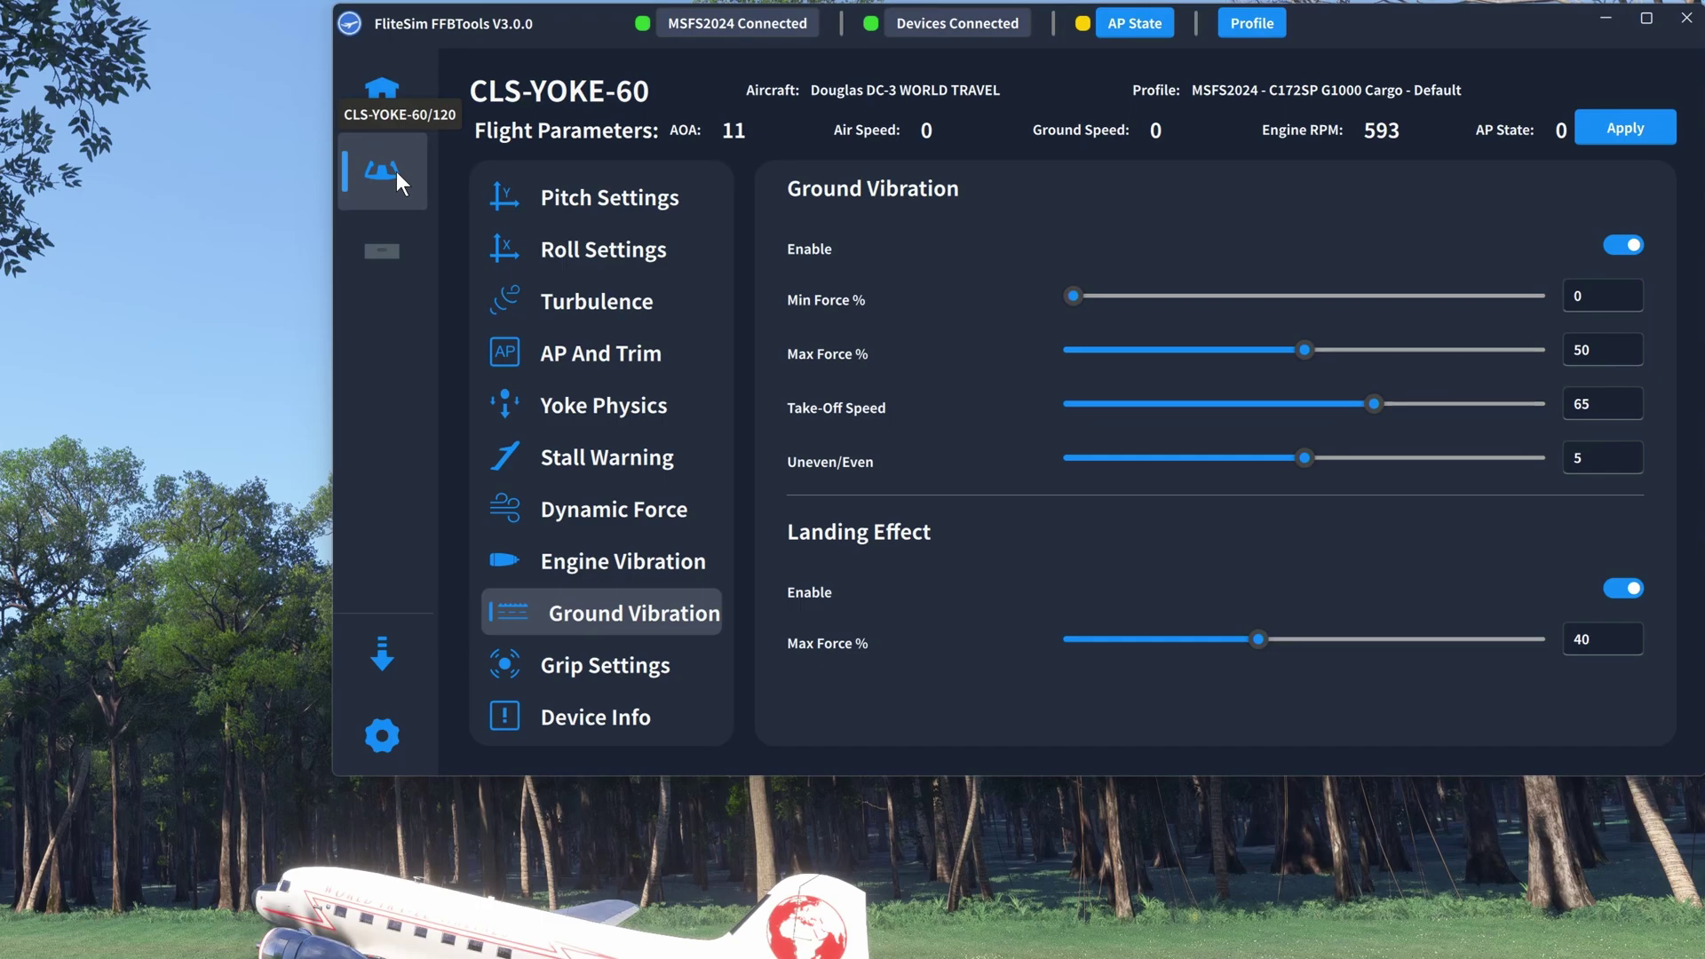
On Pitch Settings, change Point 0 force from -22 to -45 N and Point 3 from 22 to 45 N
{"action": "left_click", "coordinate": [564, 208]}
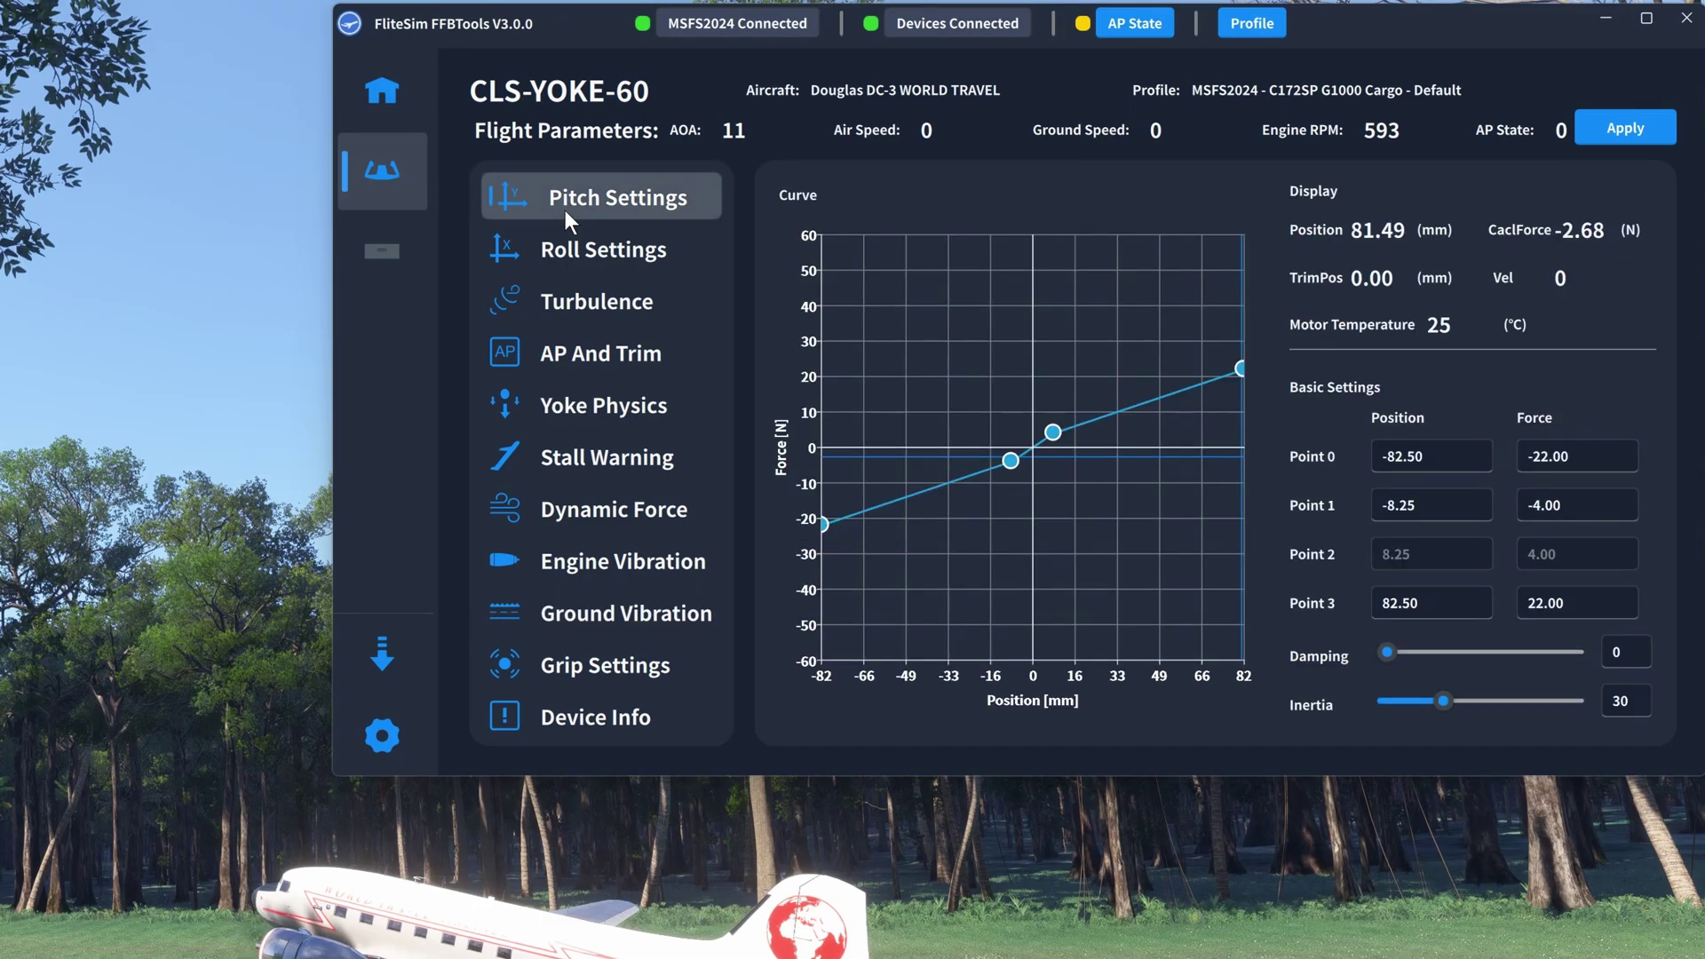
{"action": "left_click", "coordinate": [1548, 454]}
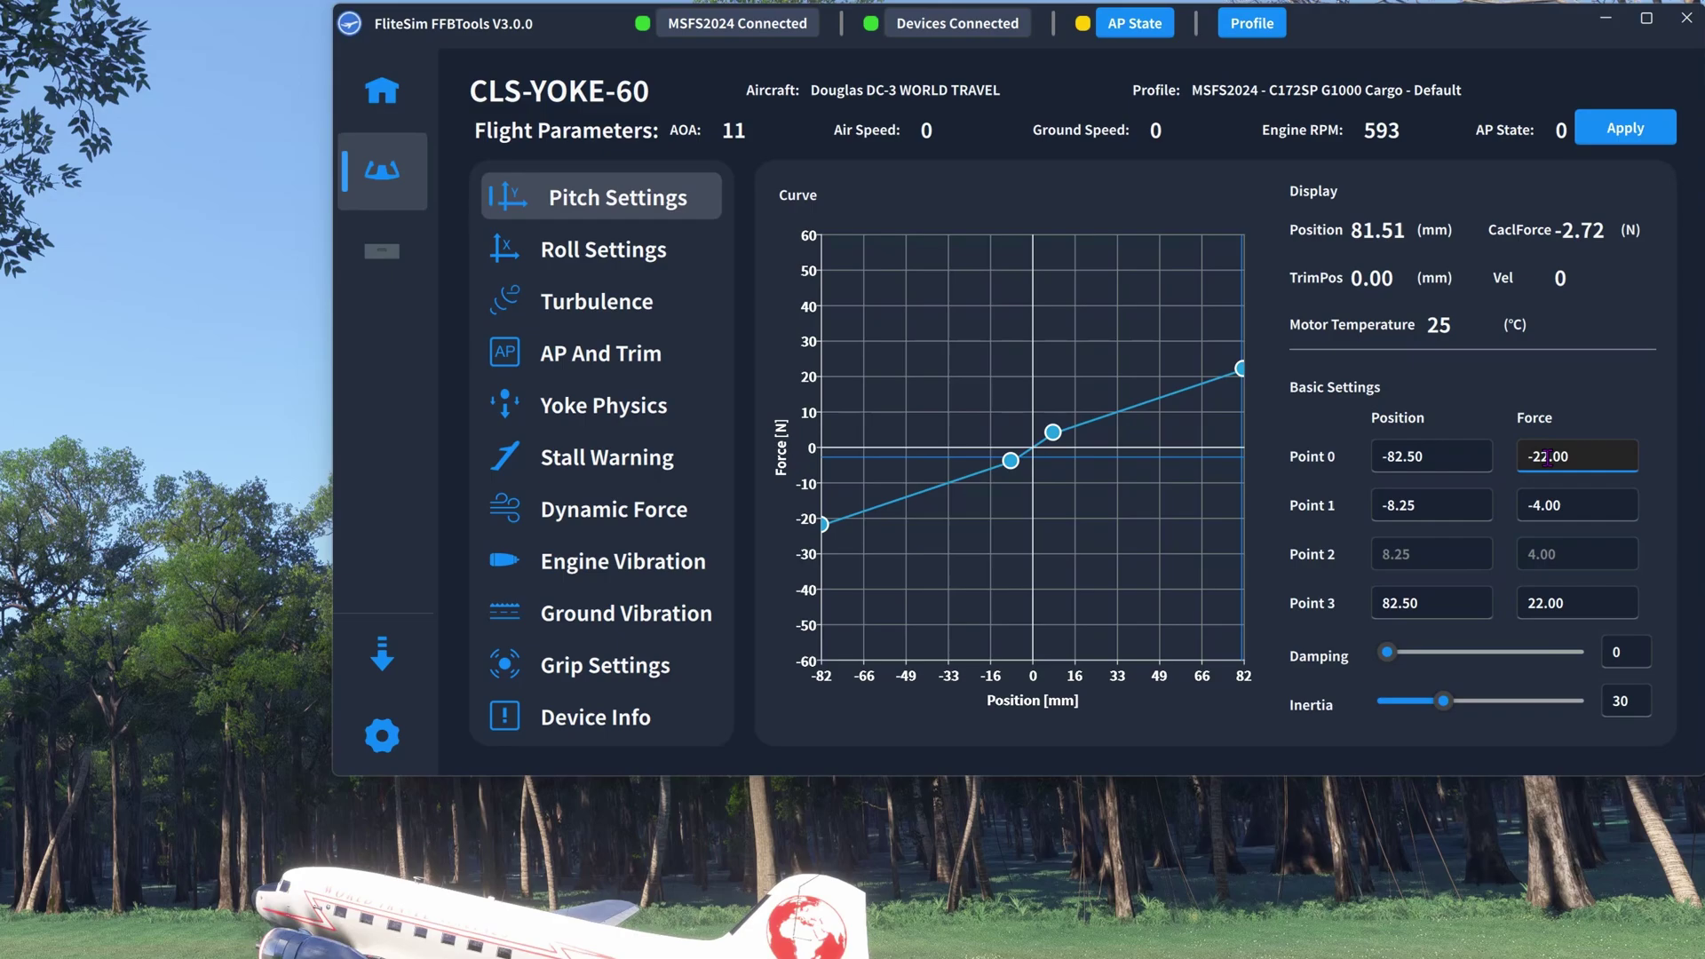
{"action": "key", "text": "BackSpace"}
{"action": "key", "text": "BackSpace"}
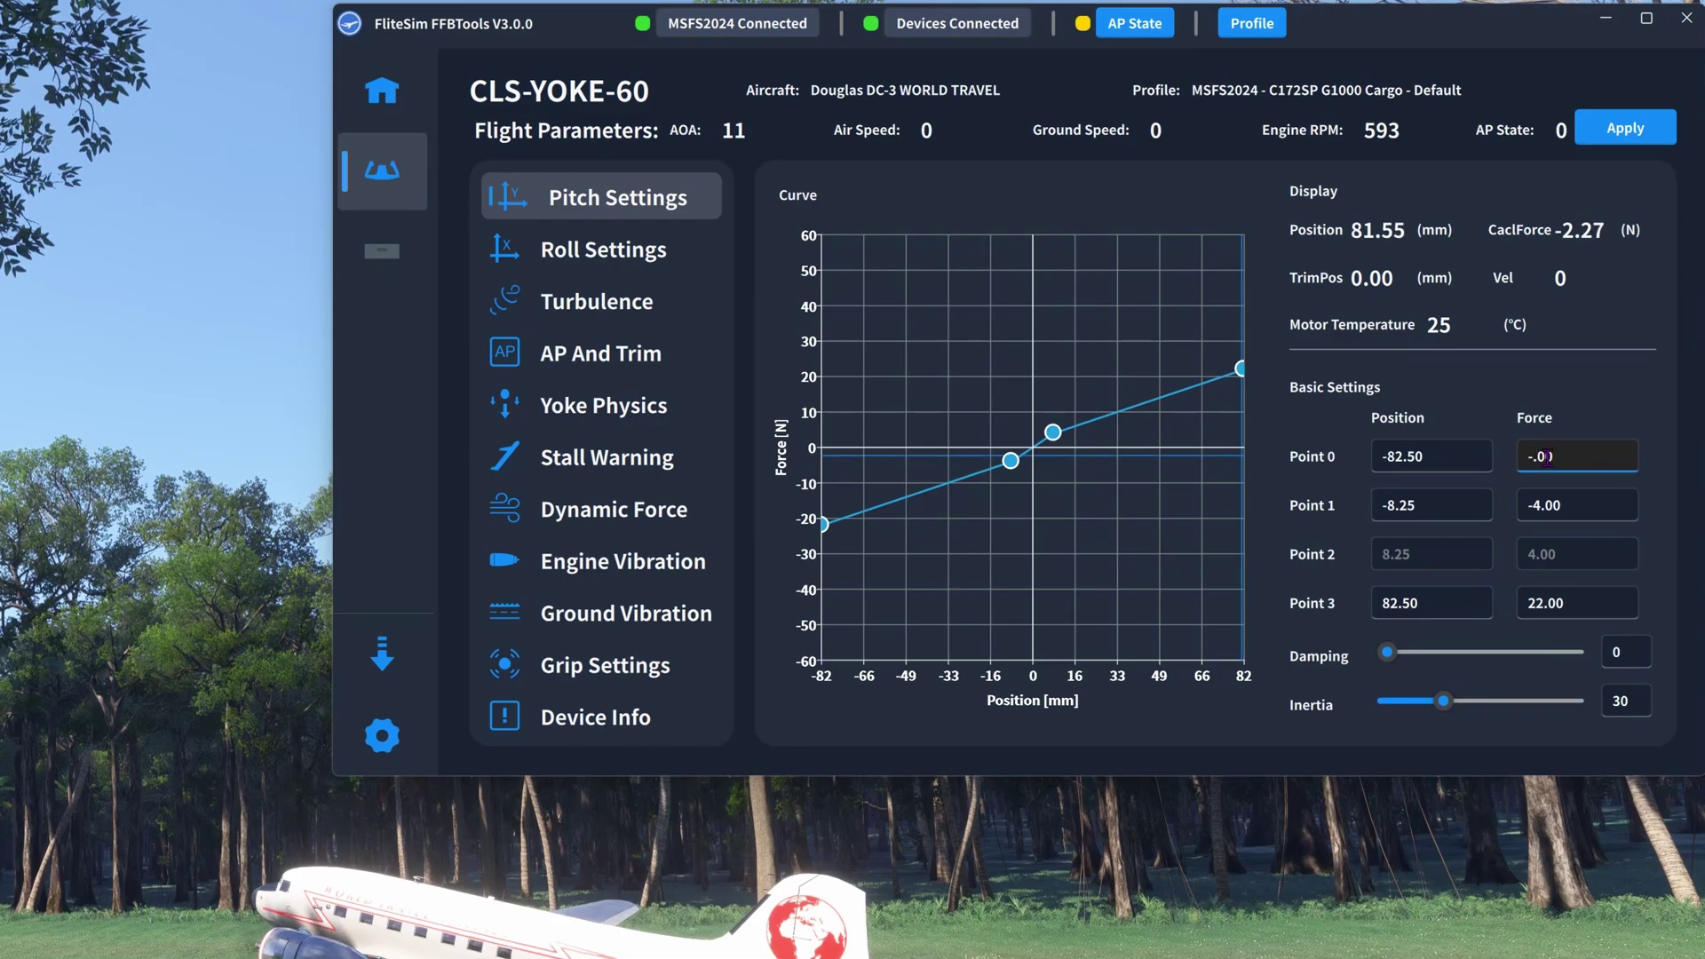
{"action": "type", "text": "45"}
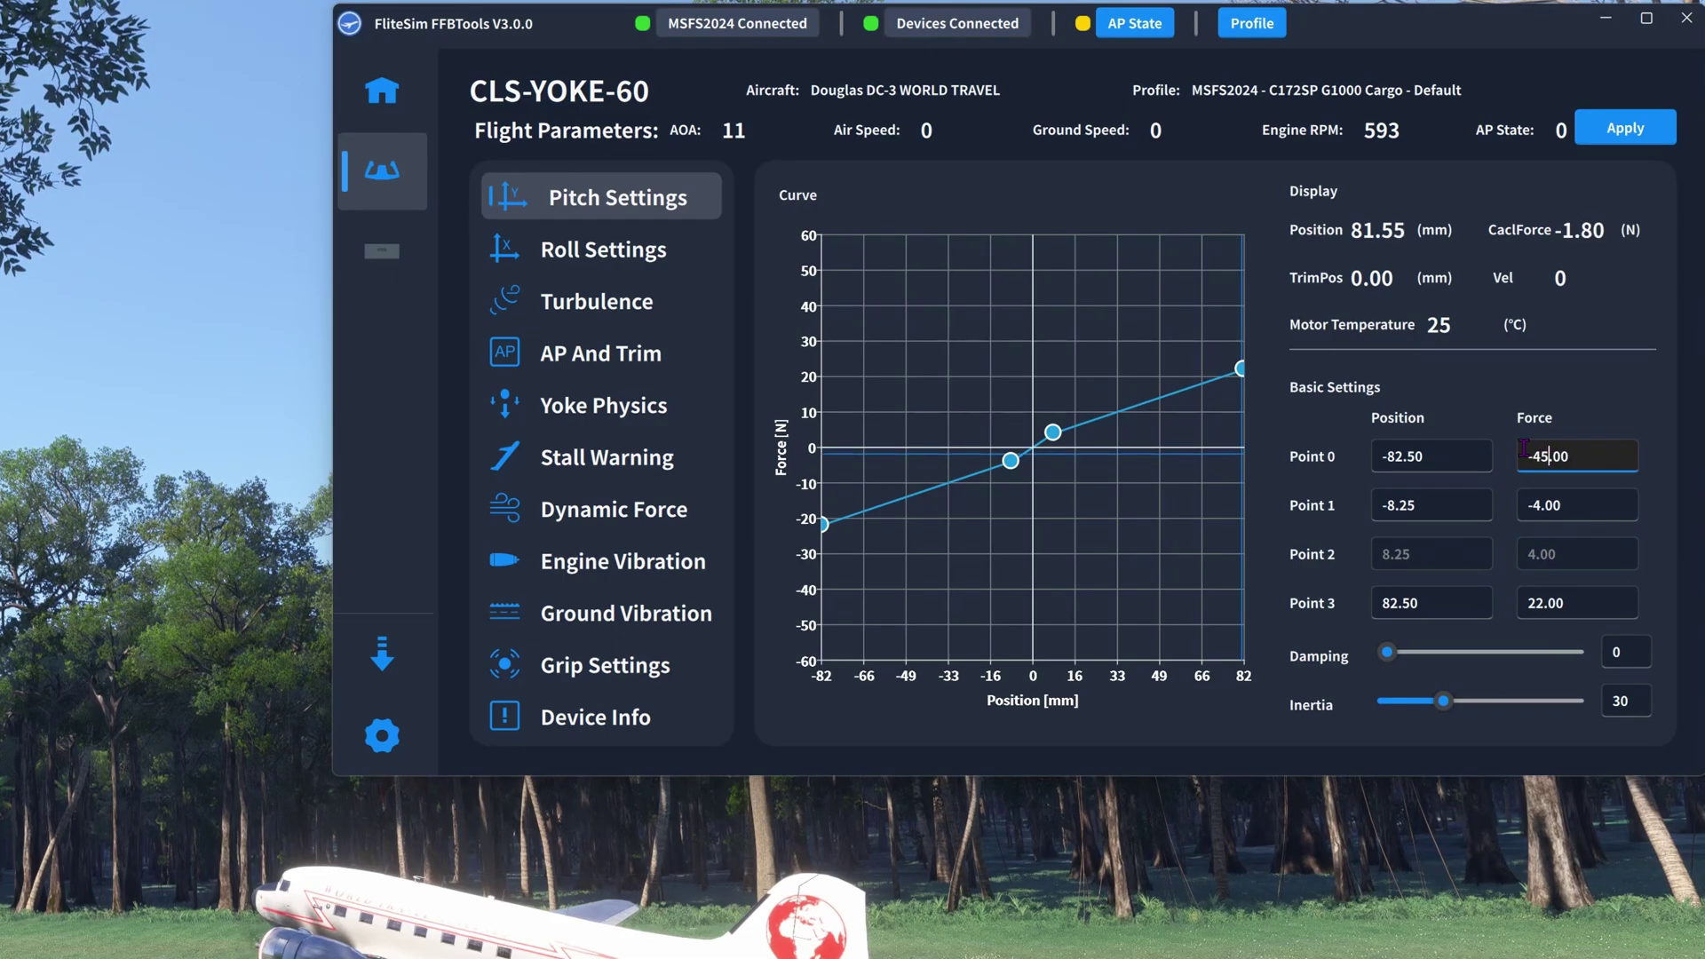
{"action": "left_click", "coordinate": [1543, 602]}
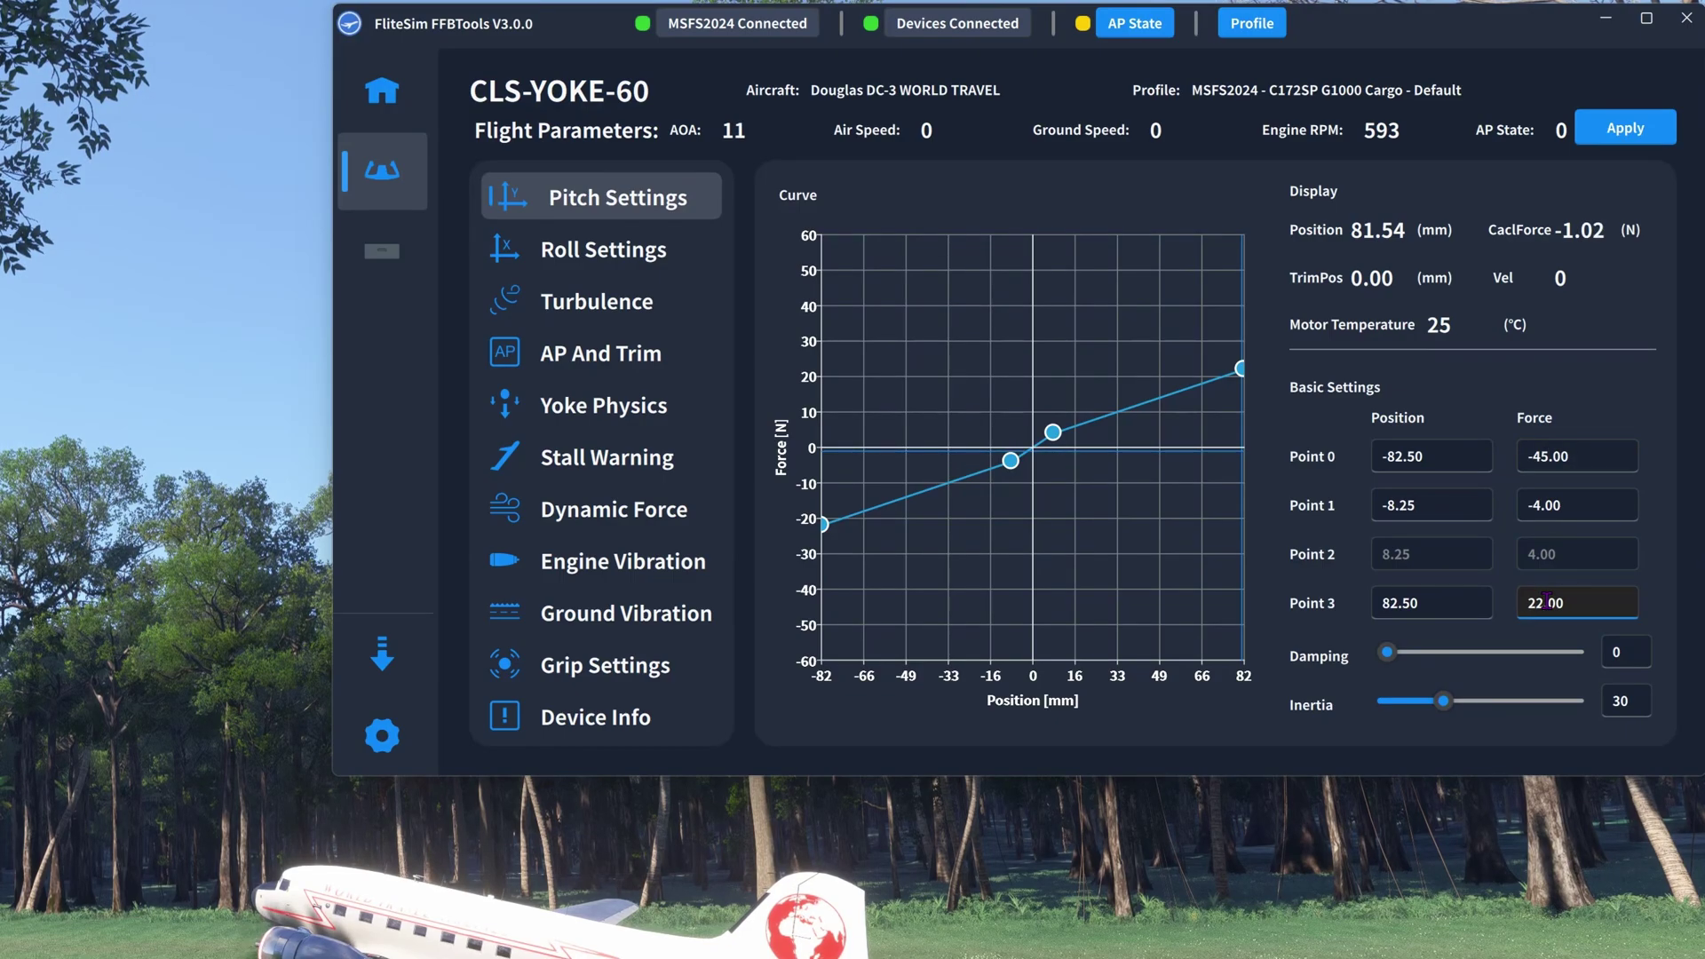
{"action": "key", "text": "BackSpace"}
{"action": "key", "text": "BackSpace"}
{"action": "type", "text": "45"}
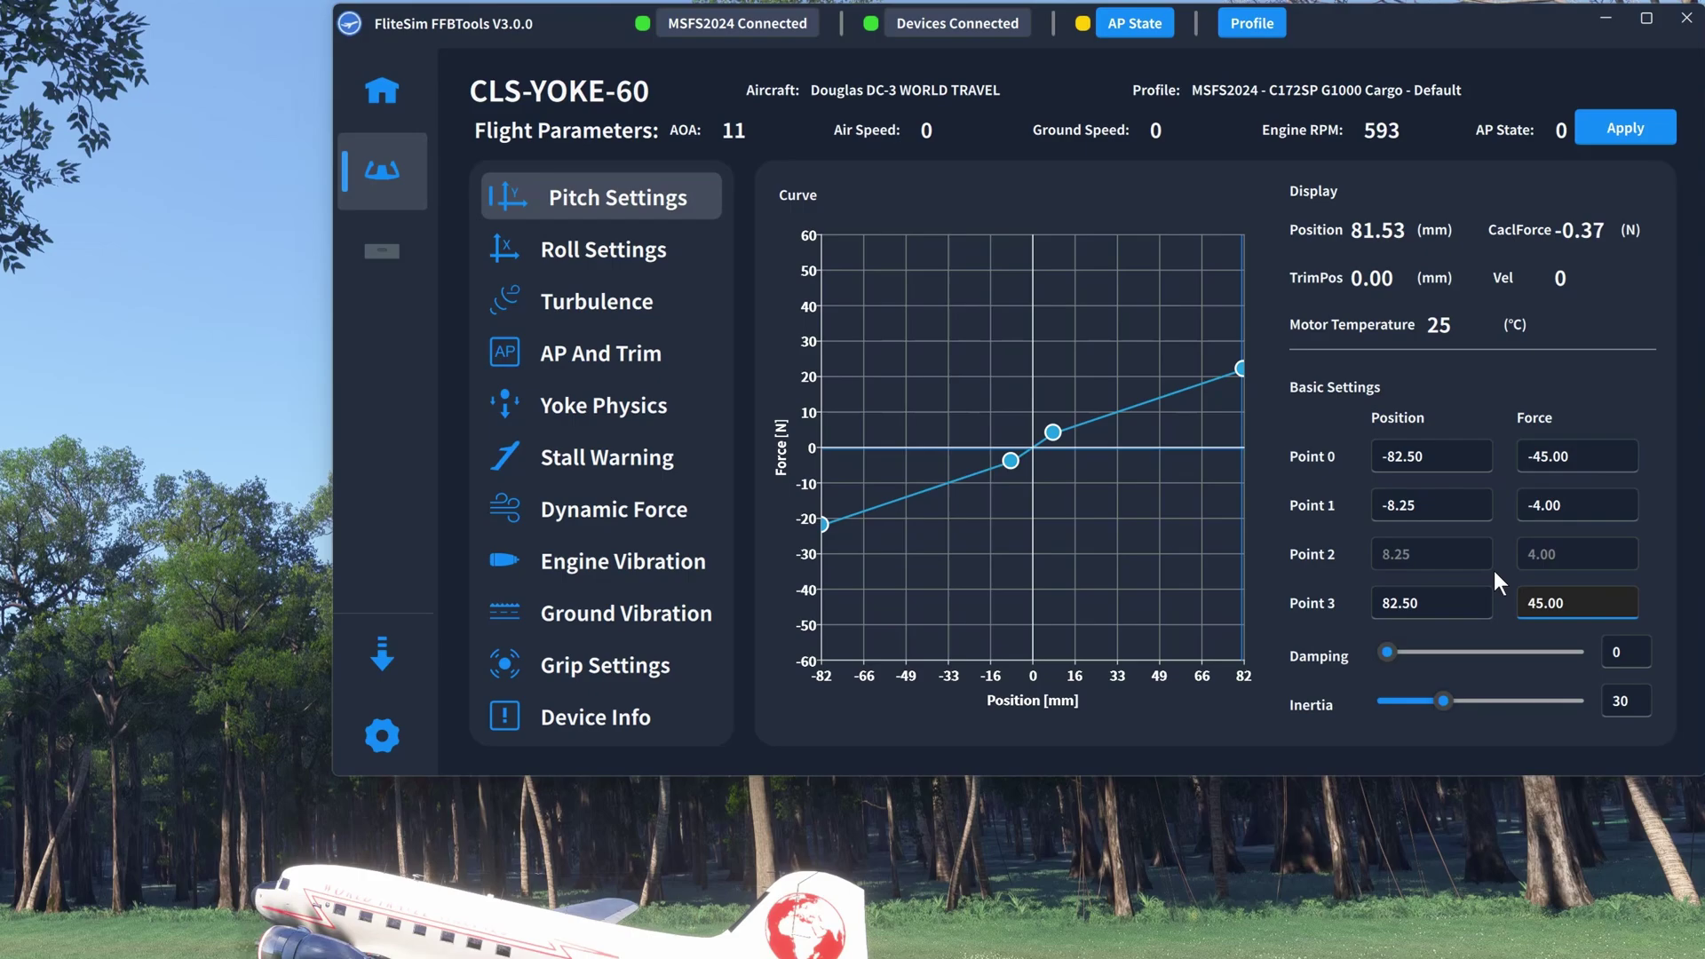
On Roll Settings, set Point 0 force to -25 N and Point 3 force to 25 N
{"action": "left_click", "coordinate": [575, 243]}
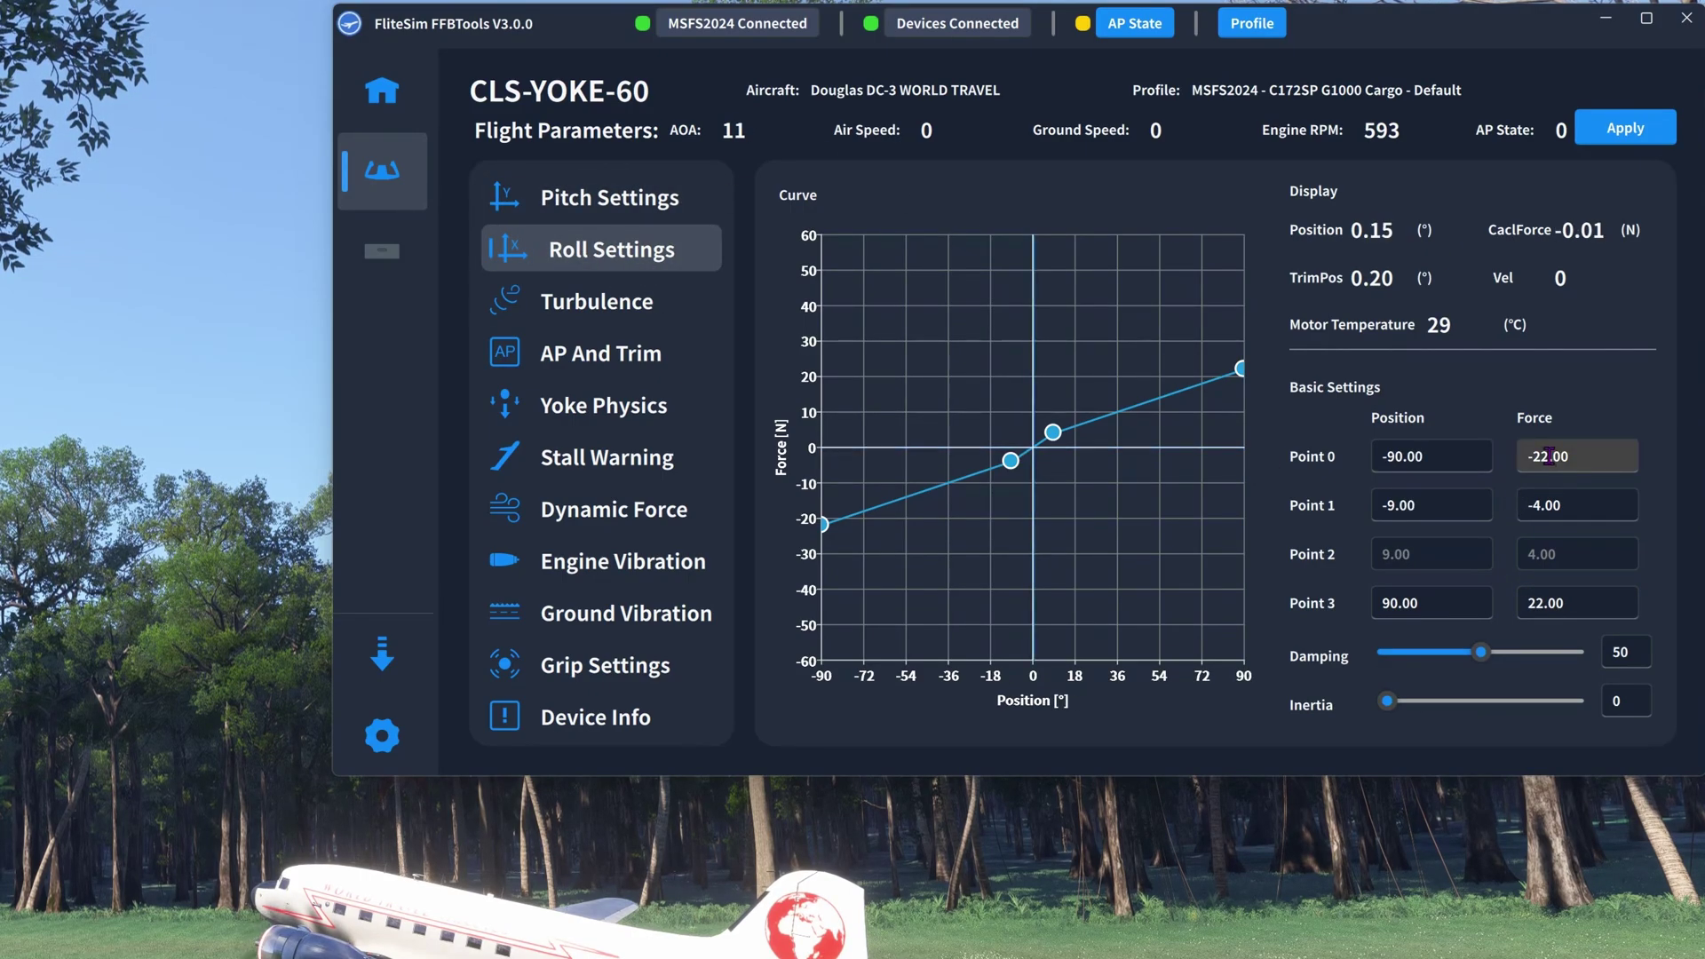
{"action": "left_click", "coordinate": [1583, 454]}
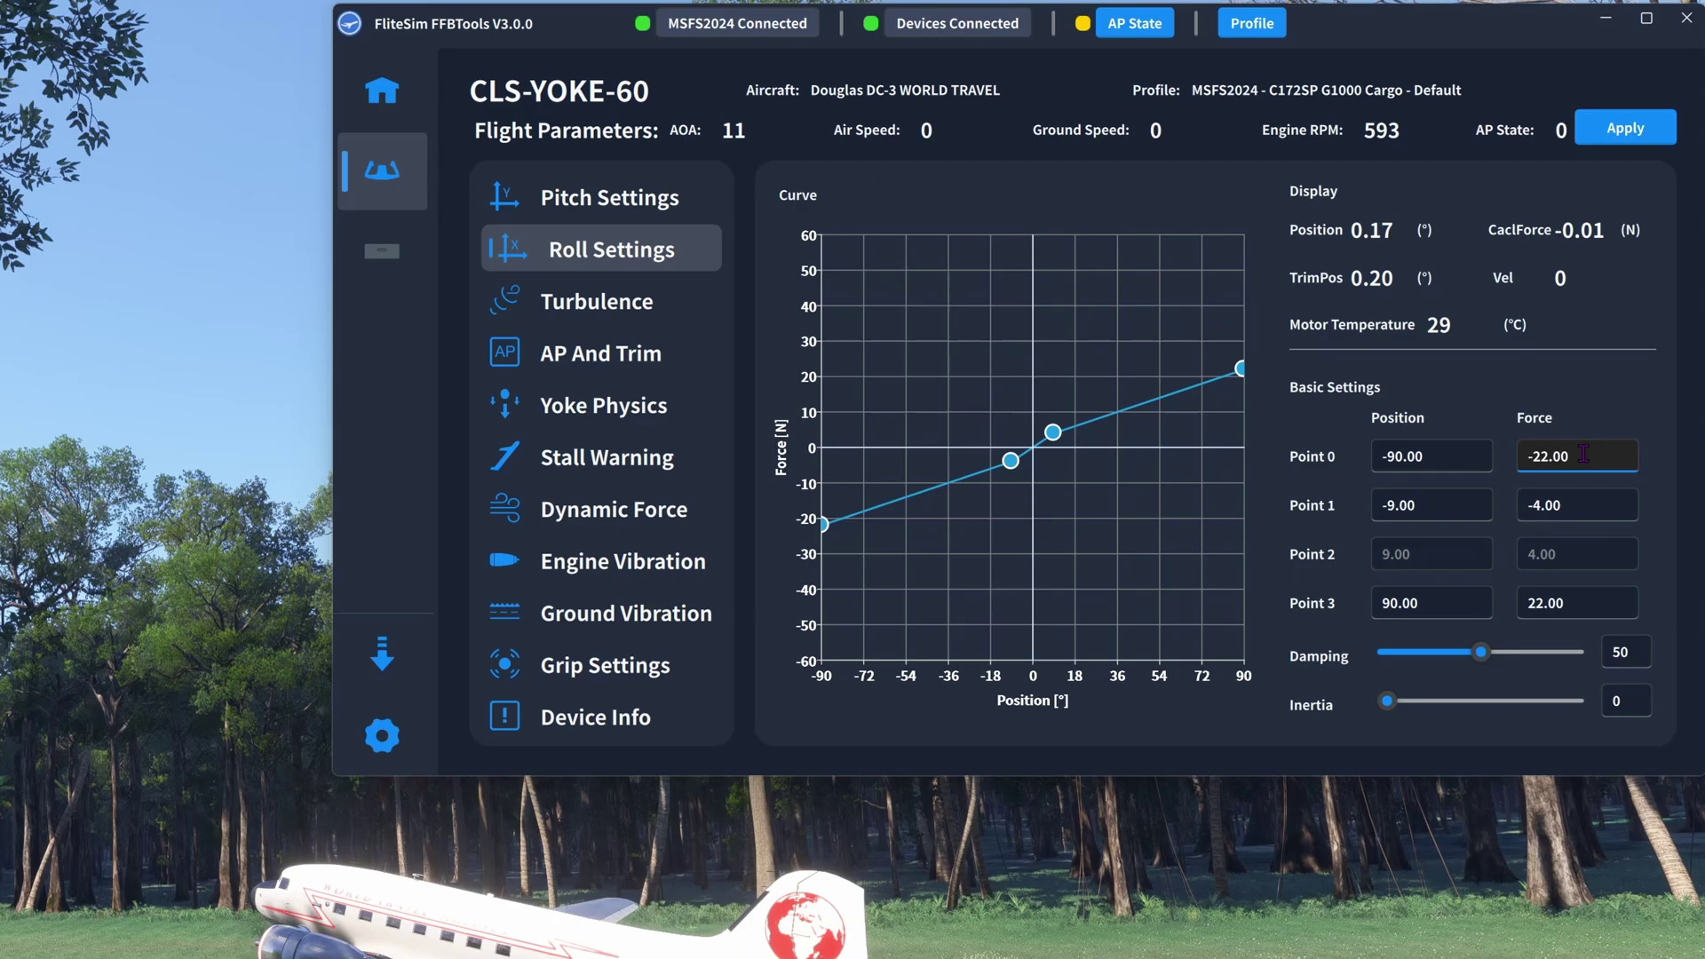
{"action": "key", "text": "BackSpace"}
{"action": "type", "text": "5"}
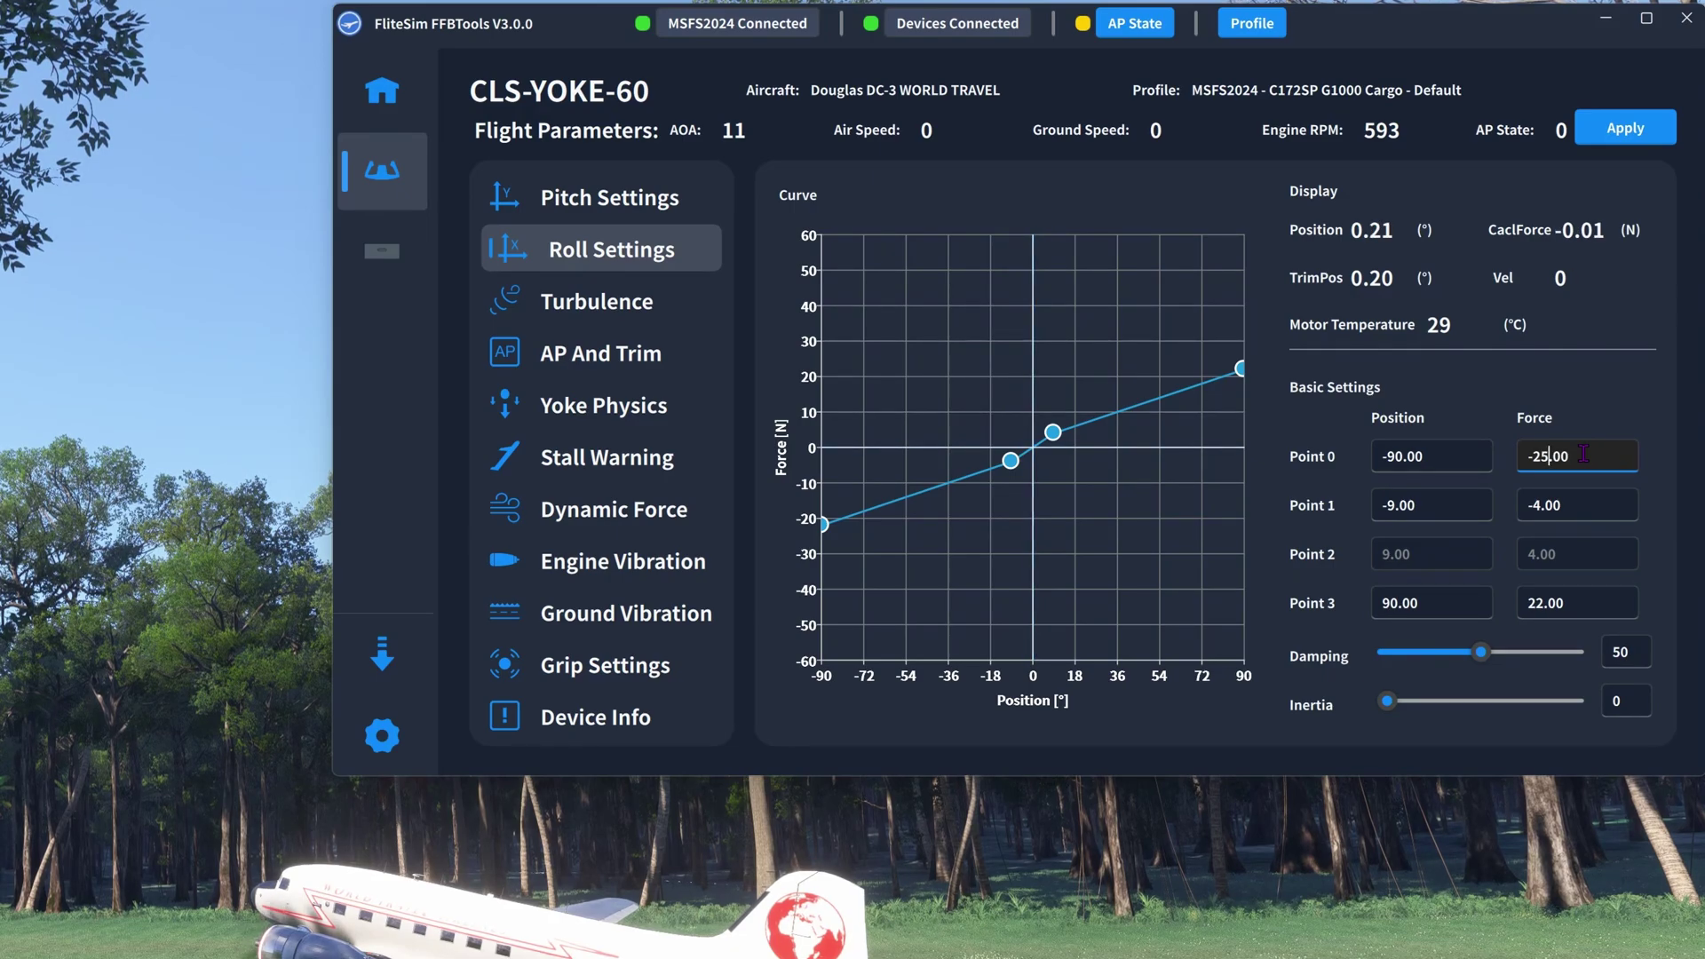
{"action": "left_click", "coordinate": [1546, 601]}
{"action": "key", "text": "BackSpace"}
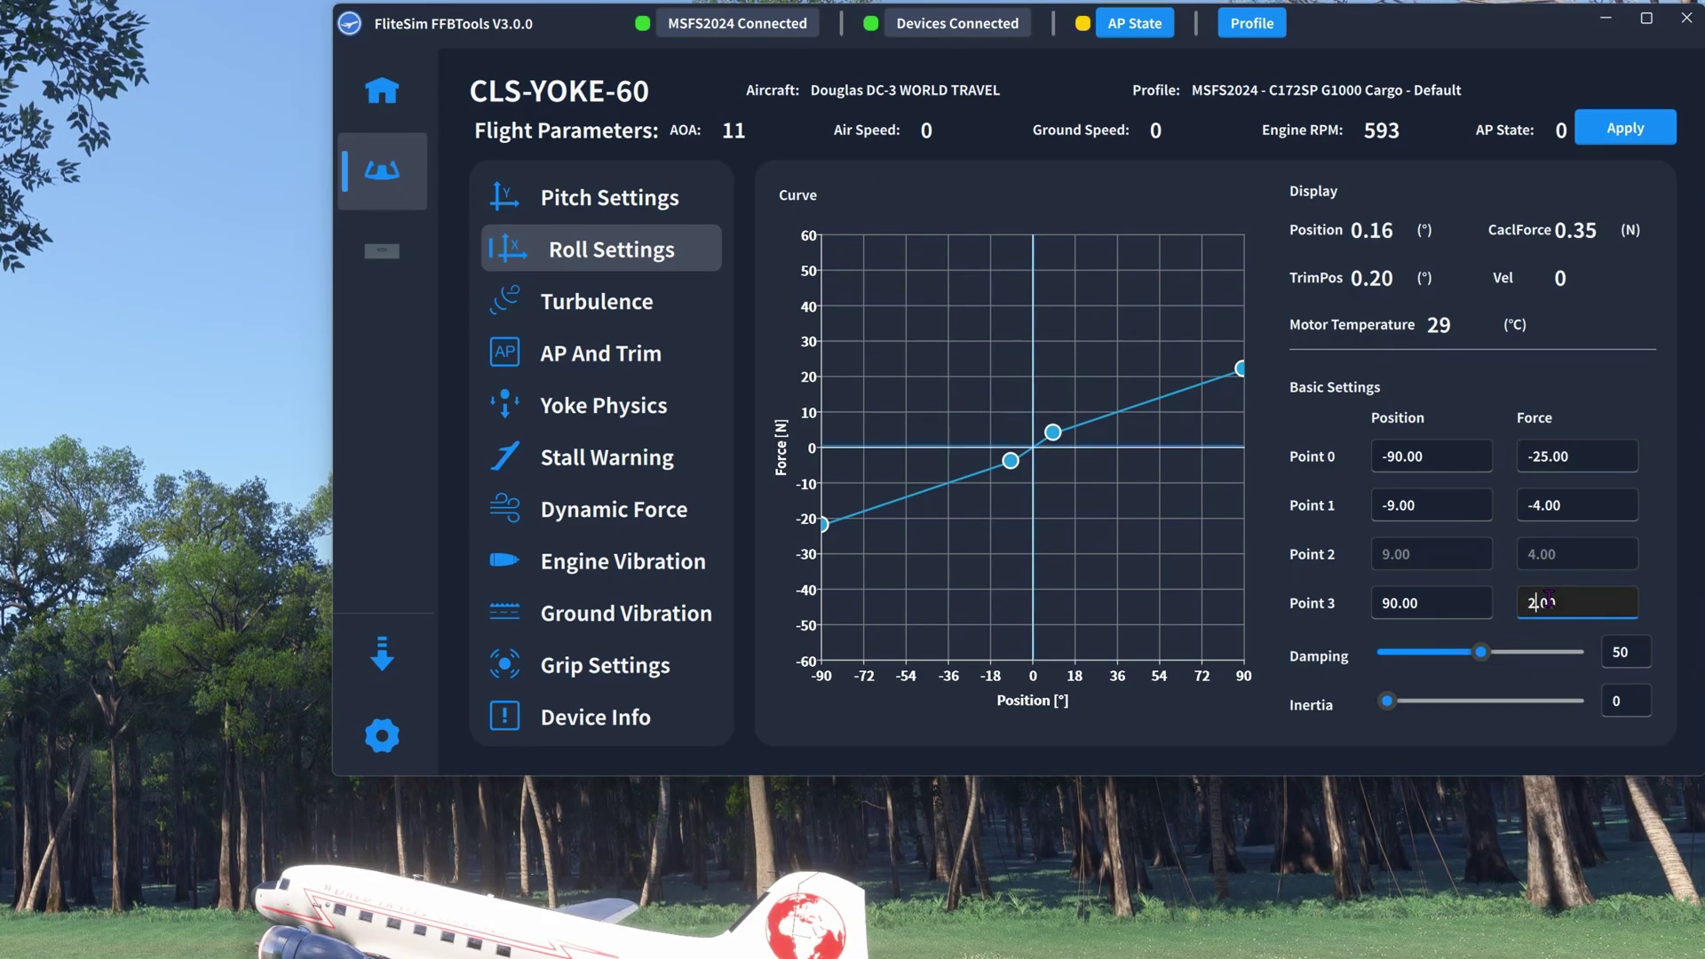
{"action": "type", "text": "5"}
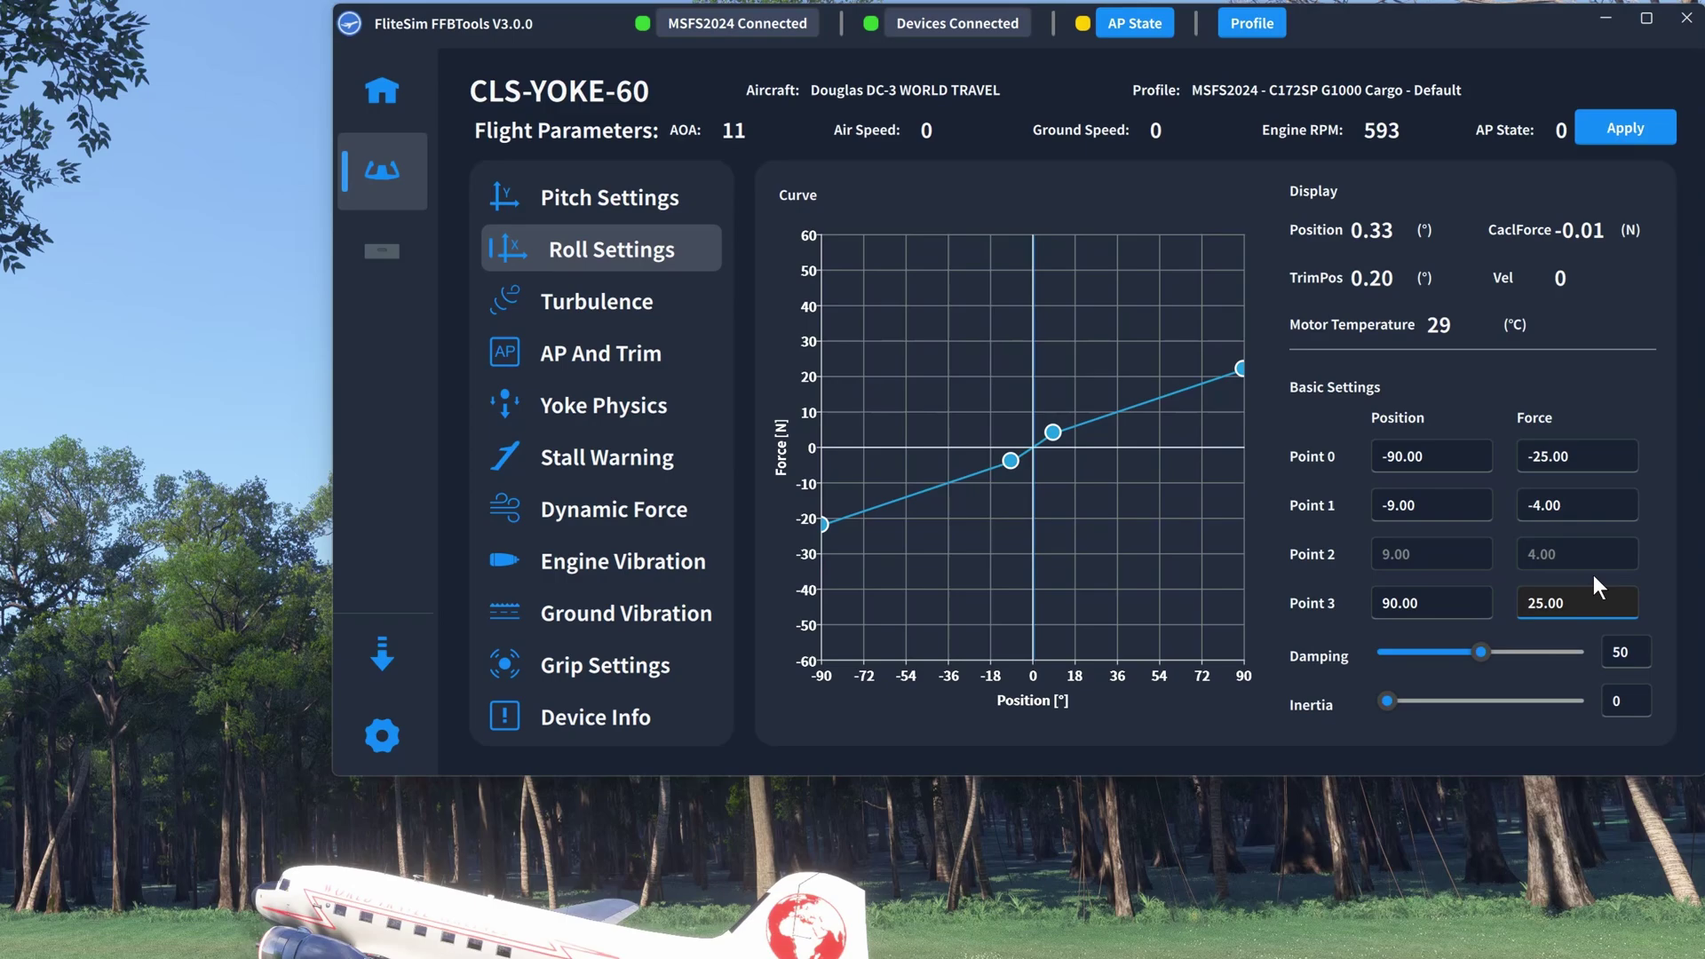
{"action": "left_click", "coordinate": [605, 300]}
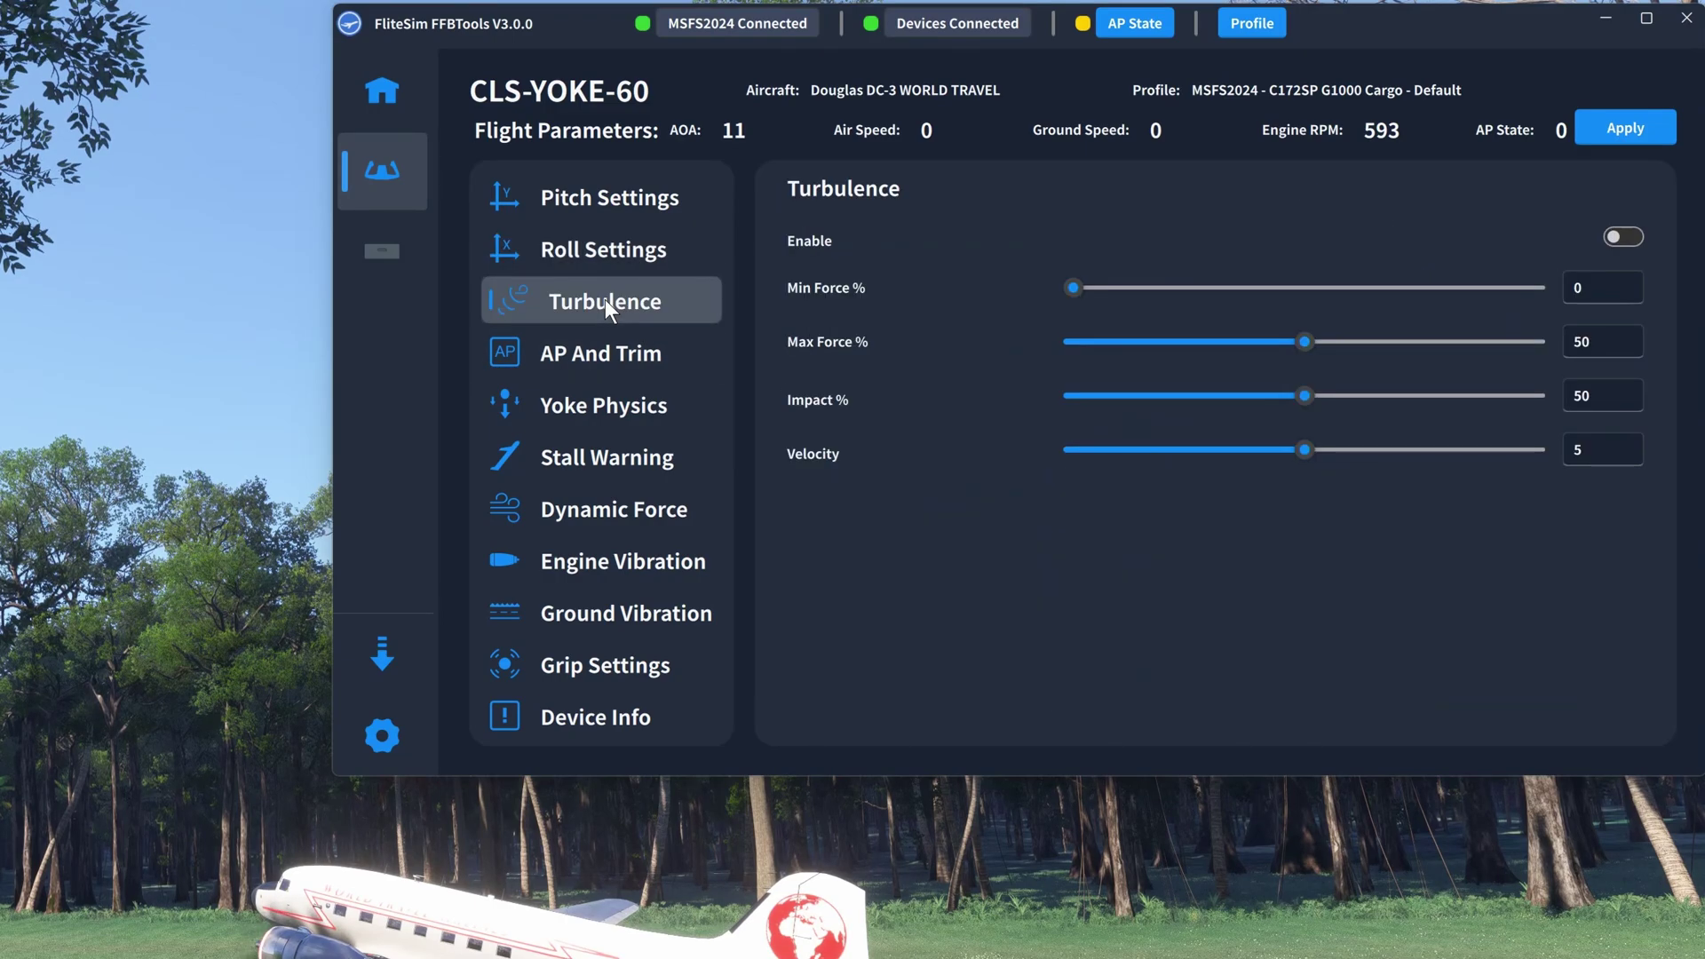
Weaken the Yoke Full Forward Force from -20 to -8 in Yoke Physics
{"action": "left_click", "coordinate": [579, 352]}
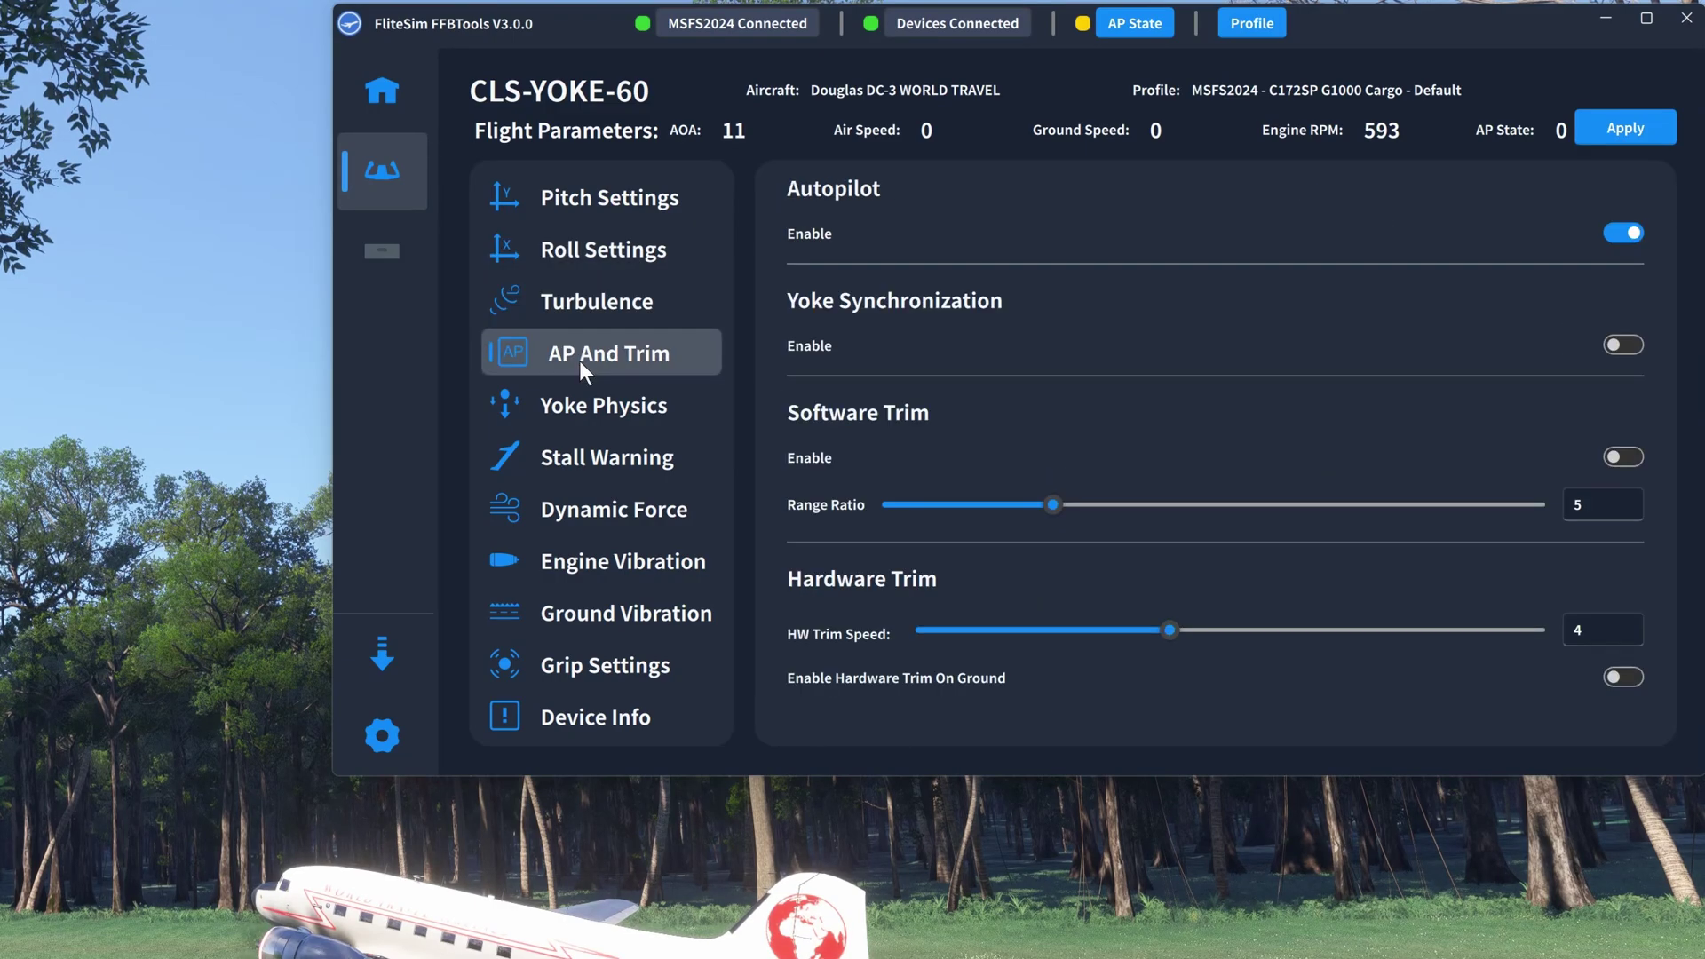
{"action": "left_click", "coordinate": [581, 415]}
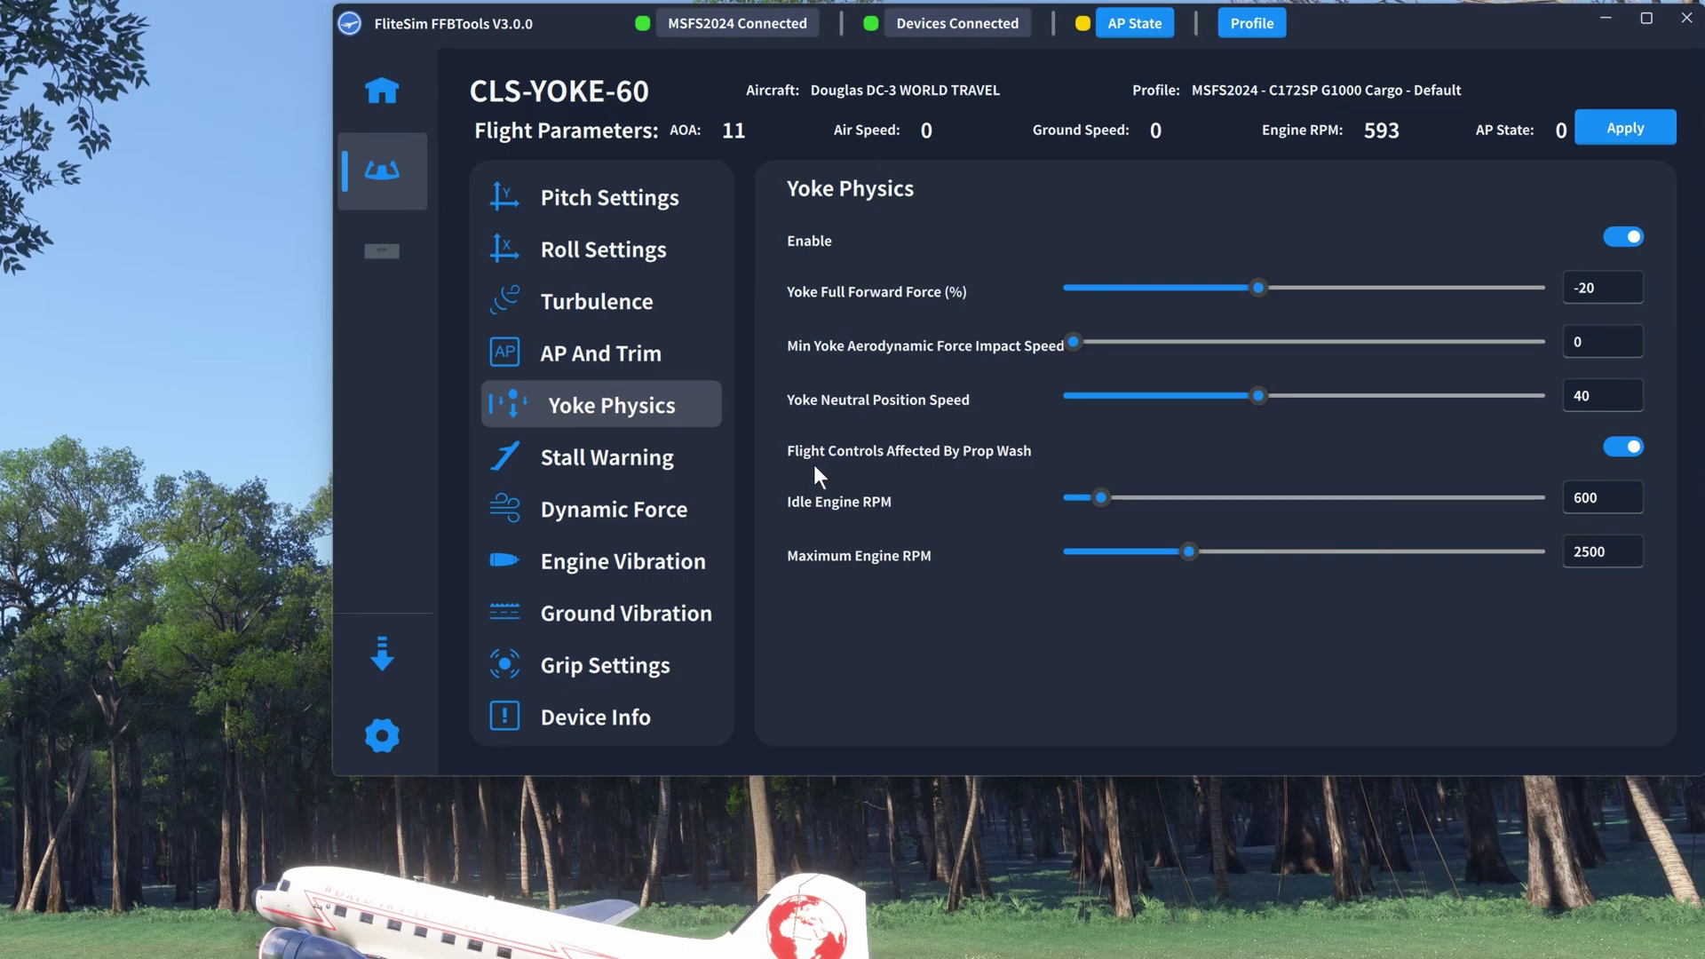
{"action": "left_click_drag", "start_coordinate": [1256, 289], "coordinate": [1295, 293]}
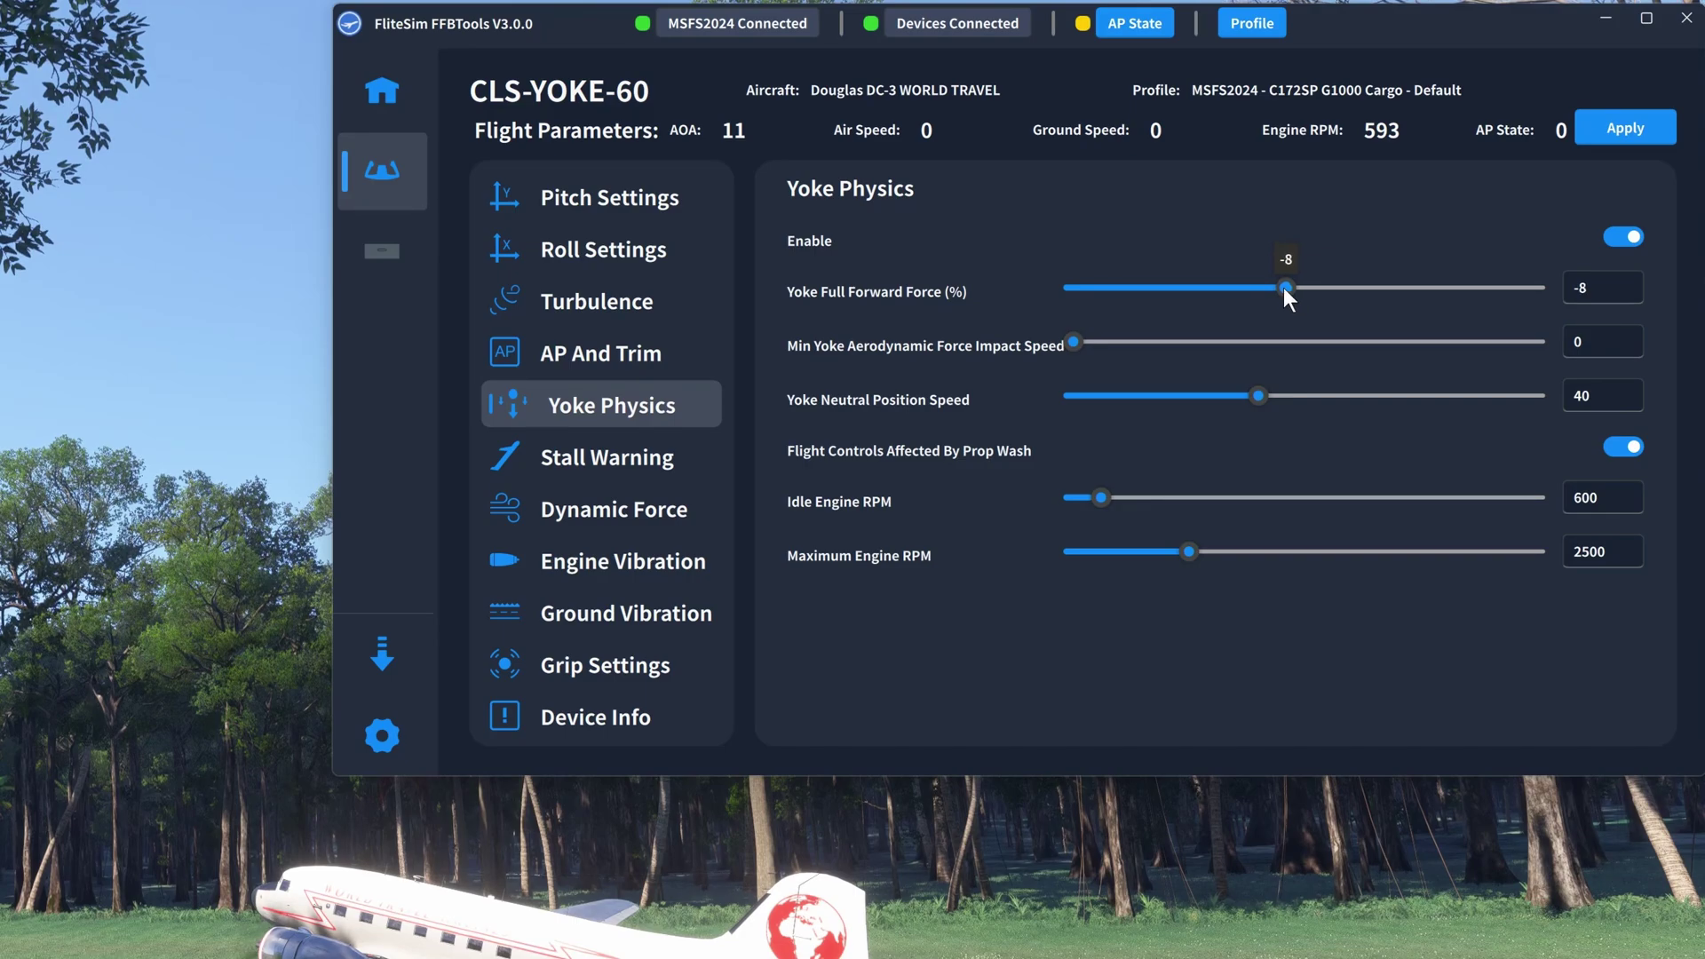
Raise the stall-warning overspeed speed to 188, then view the Dynamic Force settings
{"action": "left_click", "coordinate": [583, 461]}
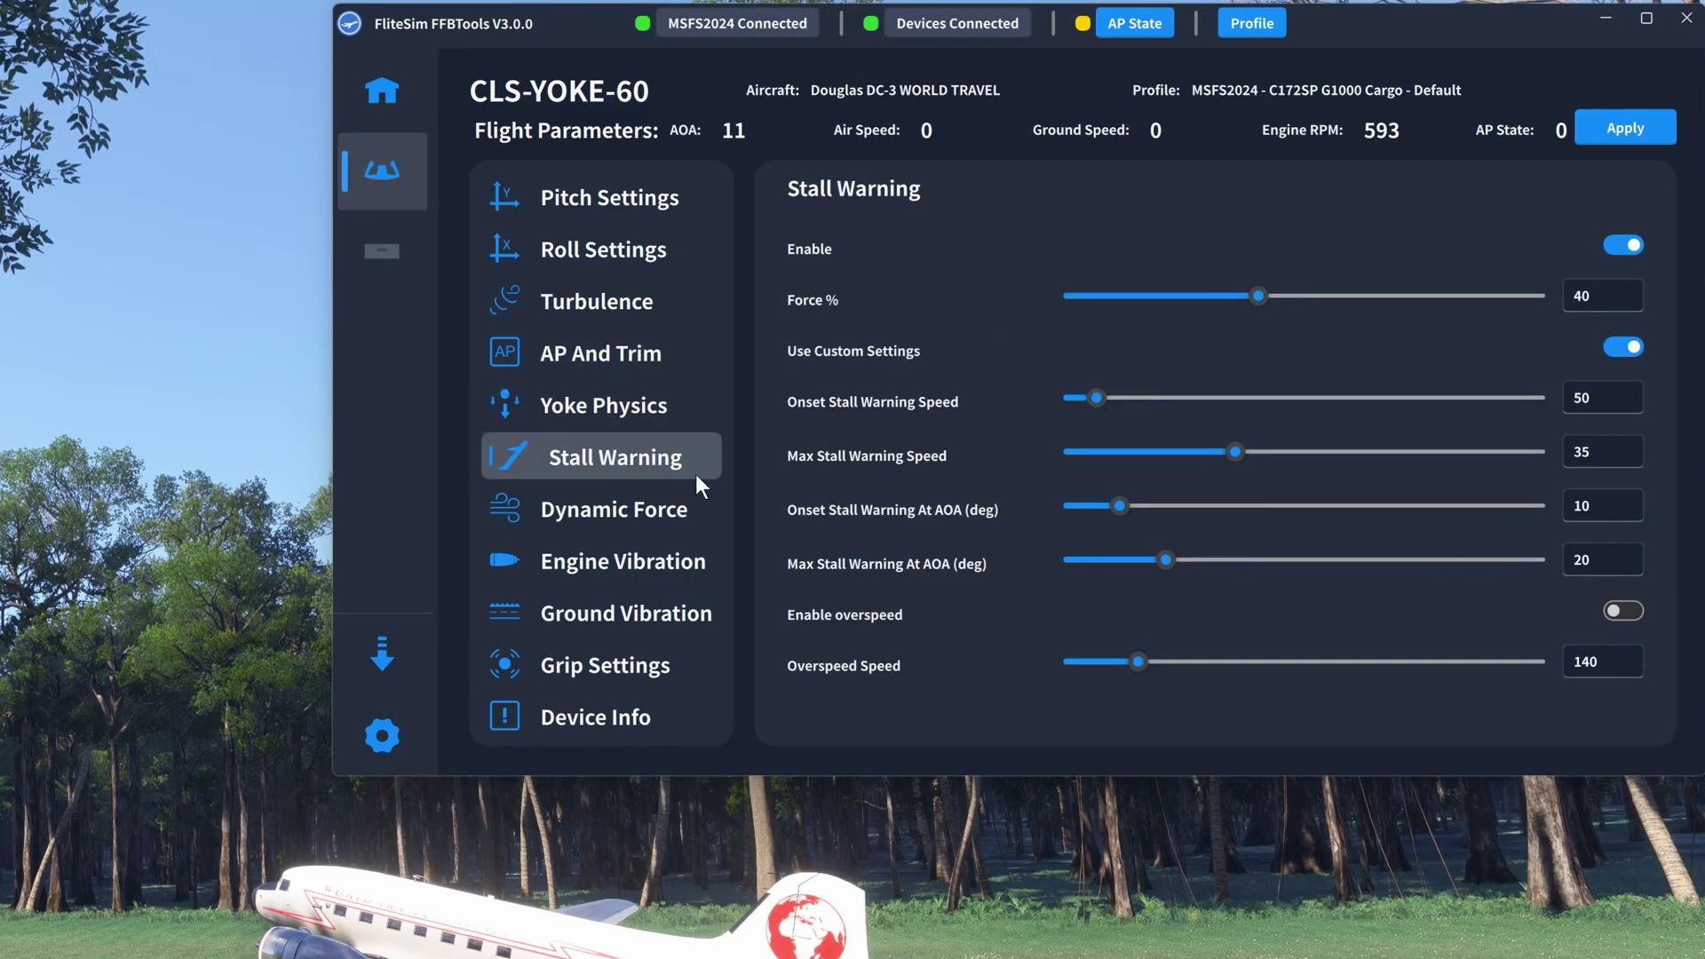
{"action": "left_click_drag", "start_coordinate": [1142, 658], "coordinate": [1162, 679]}
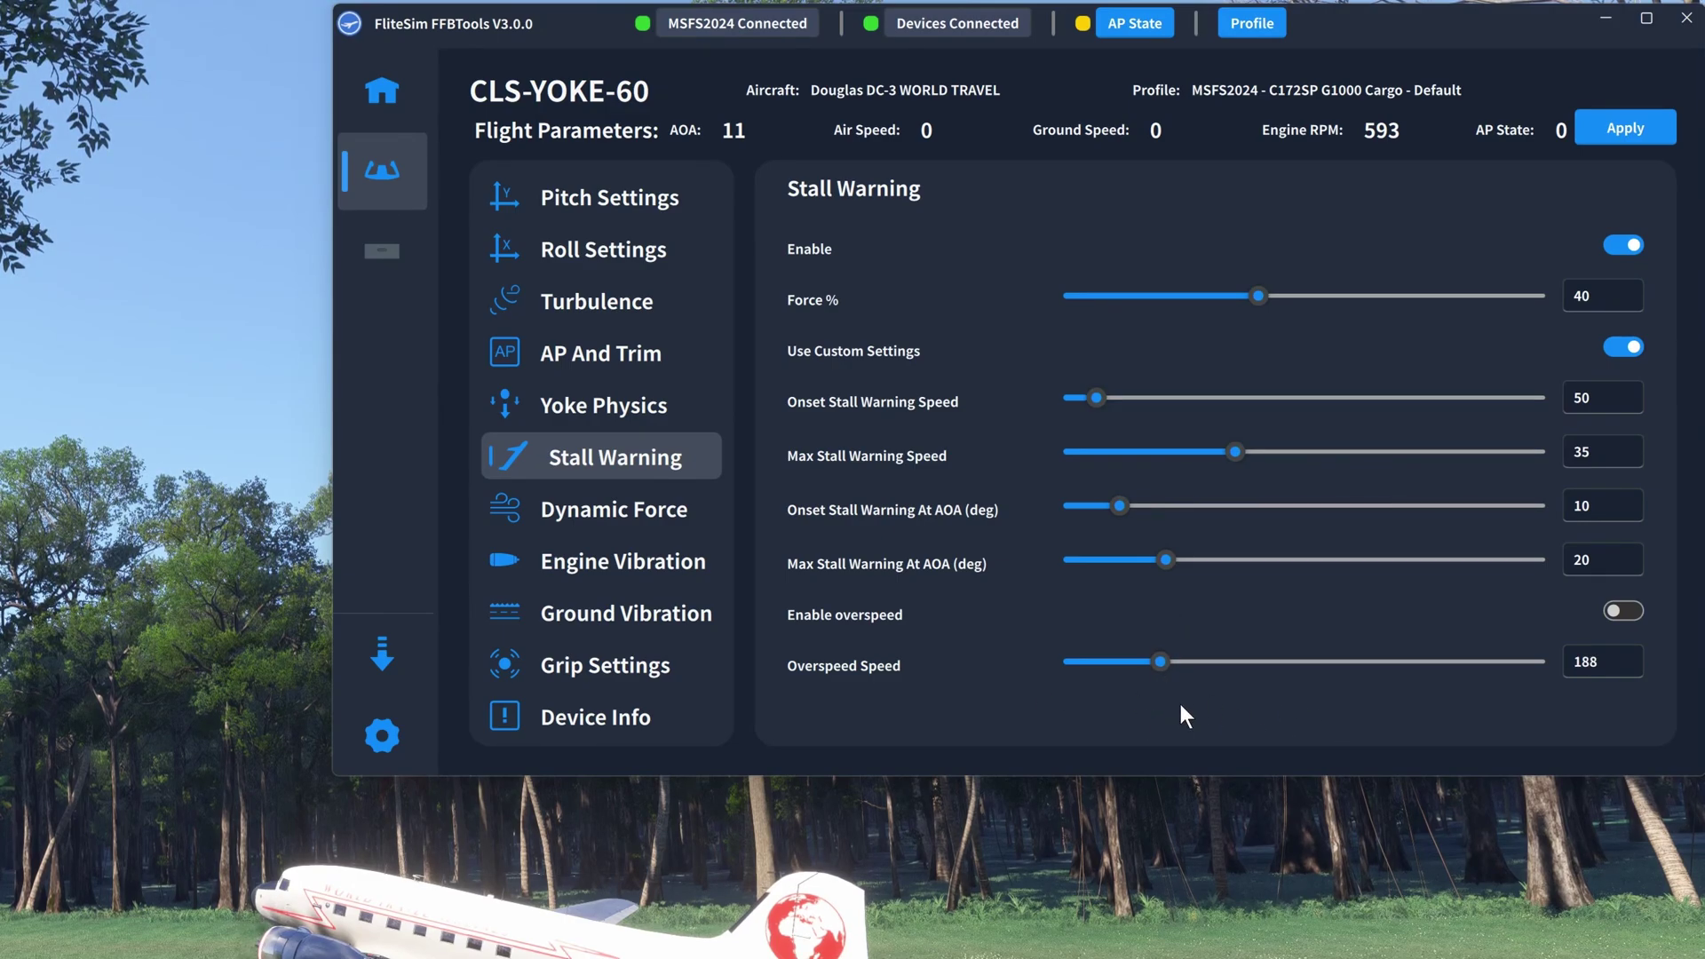
{"action": "left_click", "coordinate": [555, 508]}
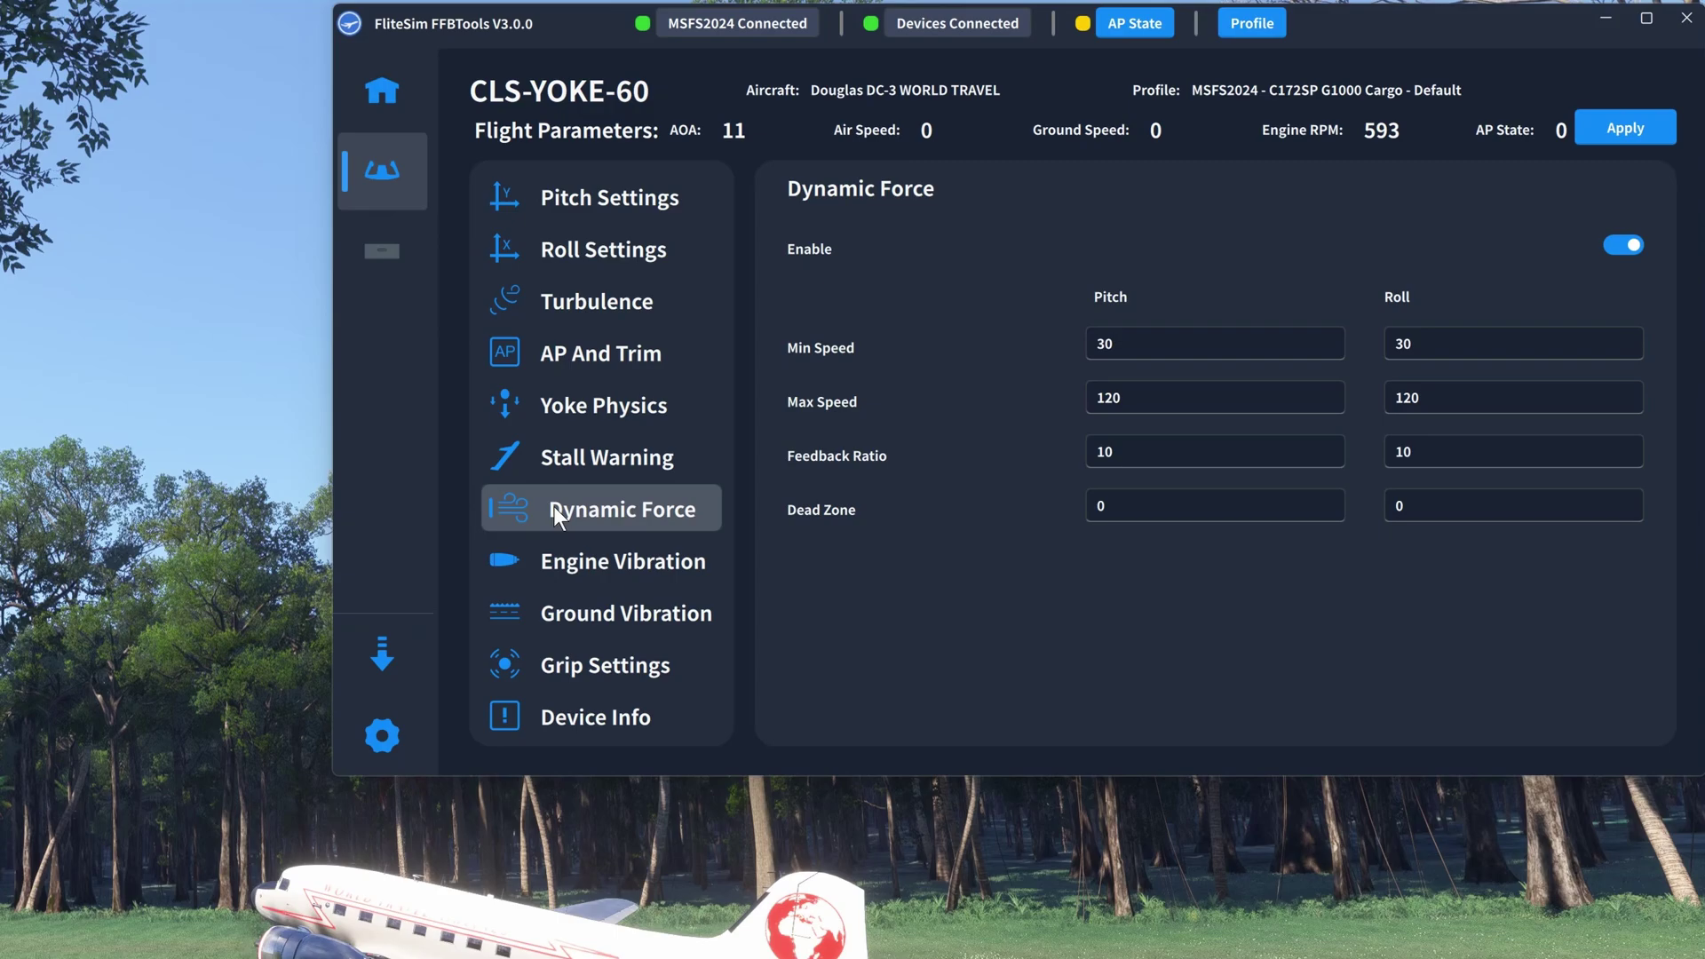
Raise the engine vibration force to 45%, check Ground Vibration, Grip and Device Info, and apply
{"action": "left_click", "coordinate": [577, 560]}
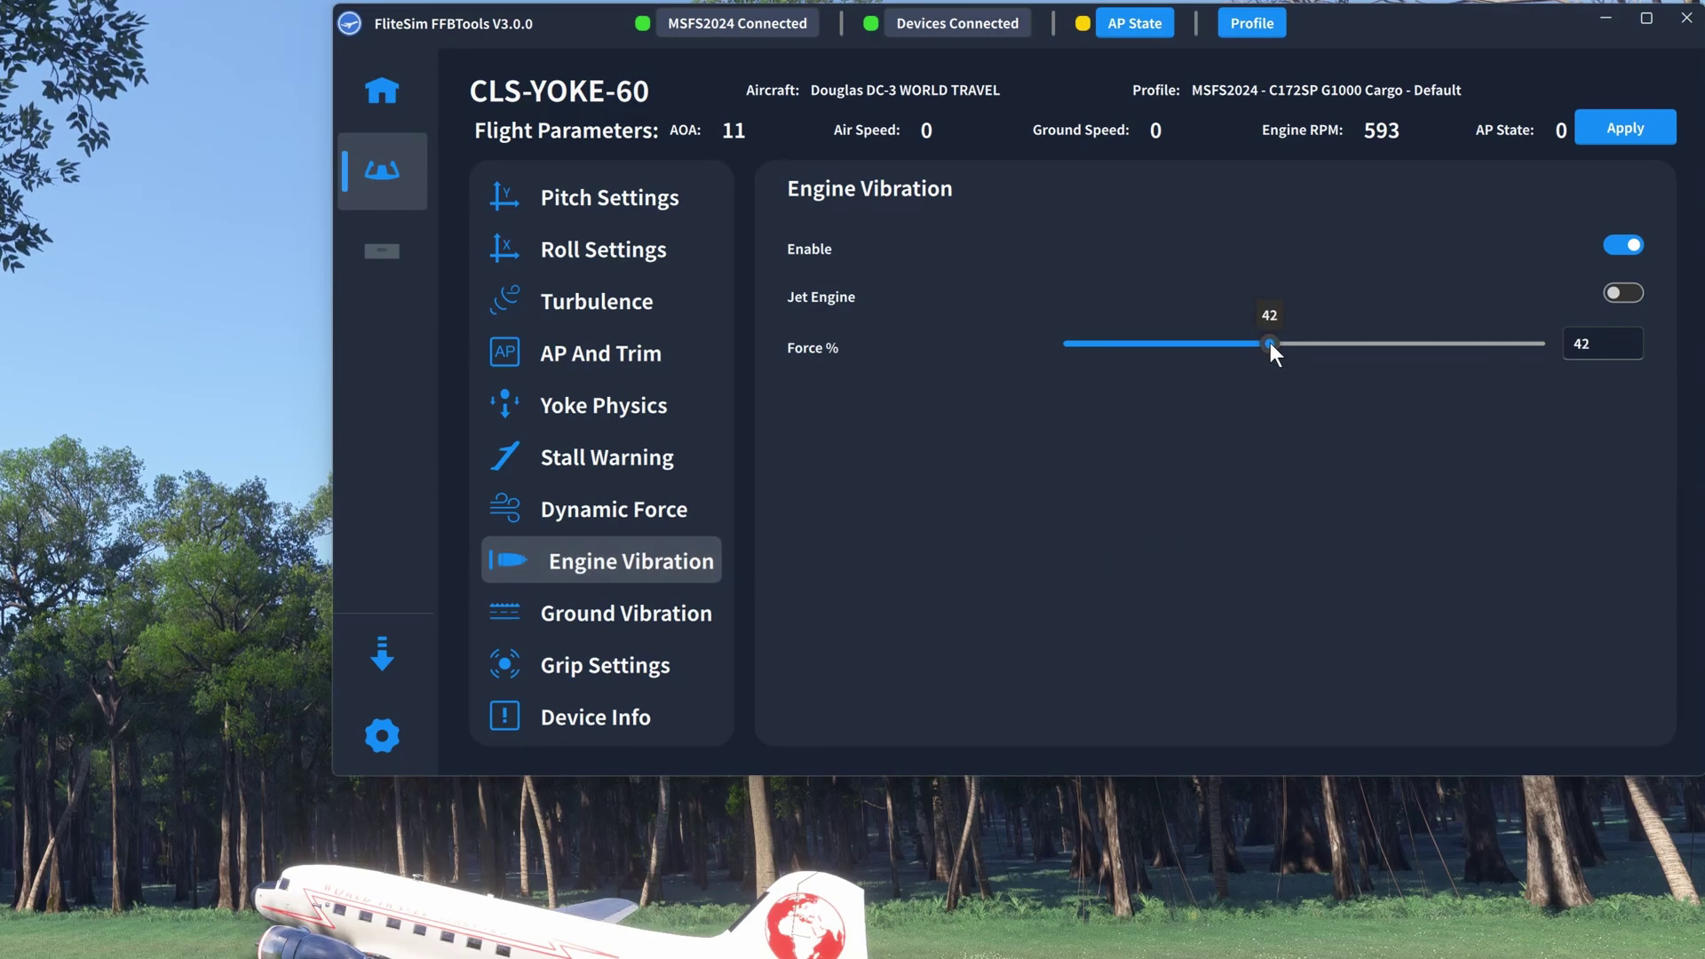
{"action": "left_click_drag", "start_coordinate": [1270, 343], "coordinate": [1280, 343]}
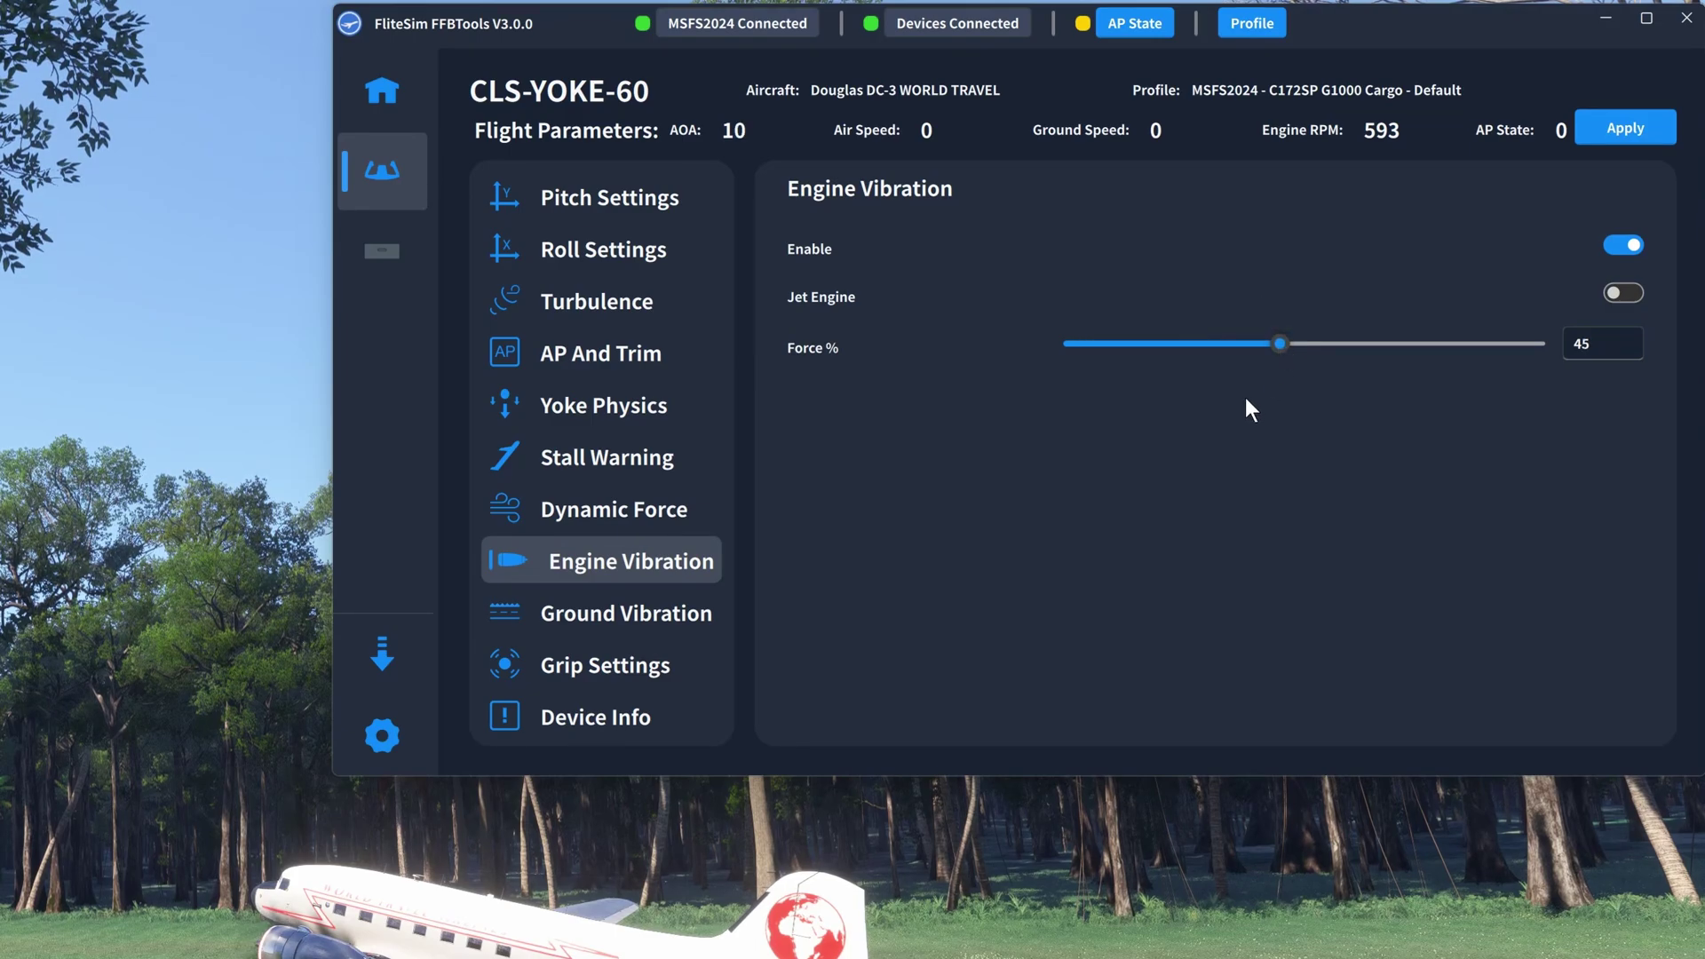
{"action": "left_click", "coordinate": [642, 606]}
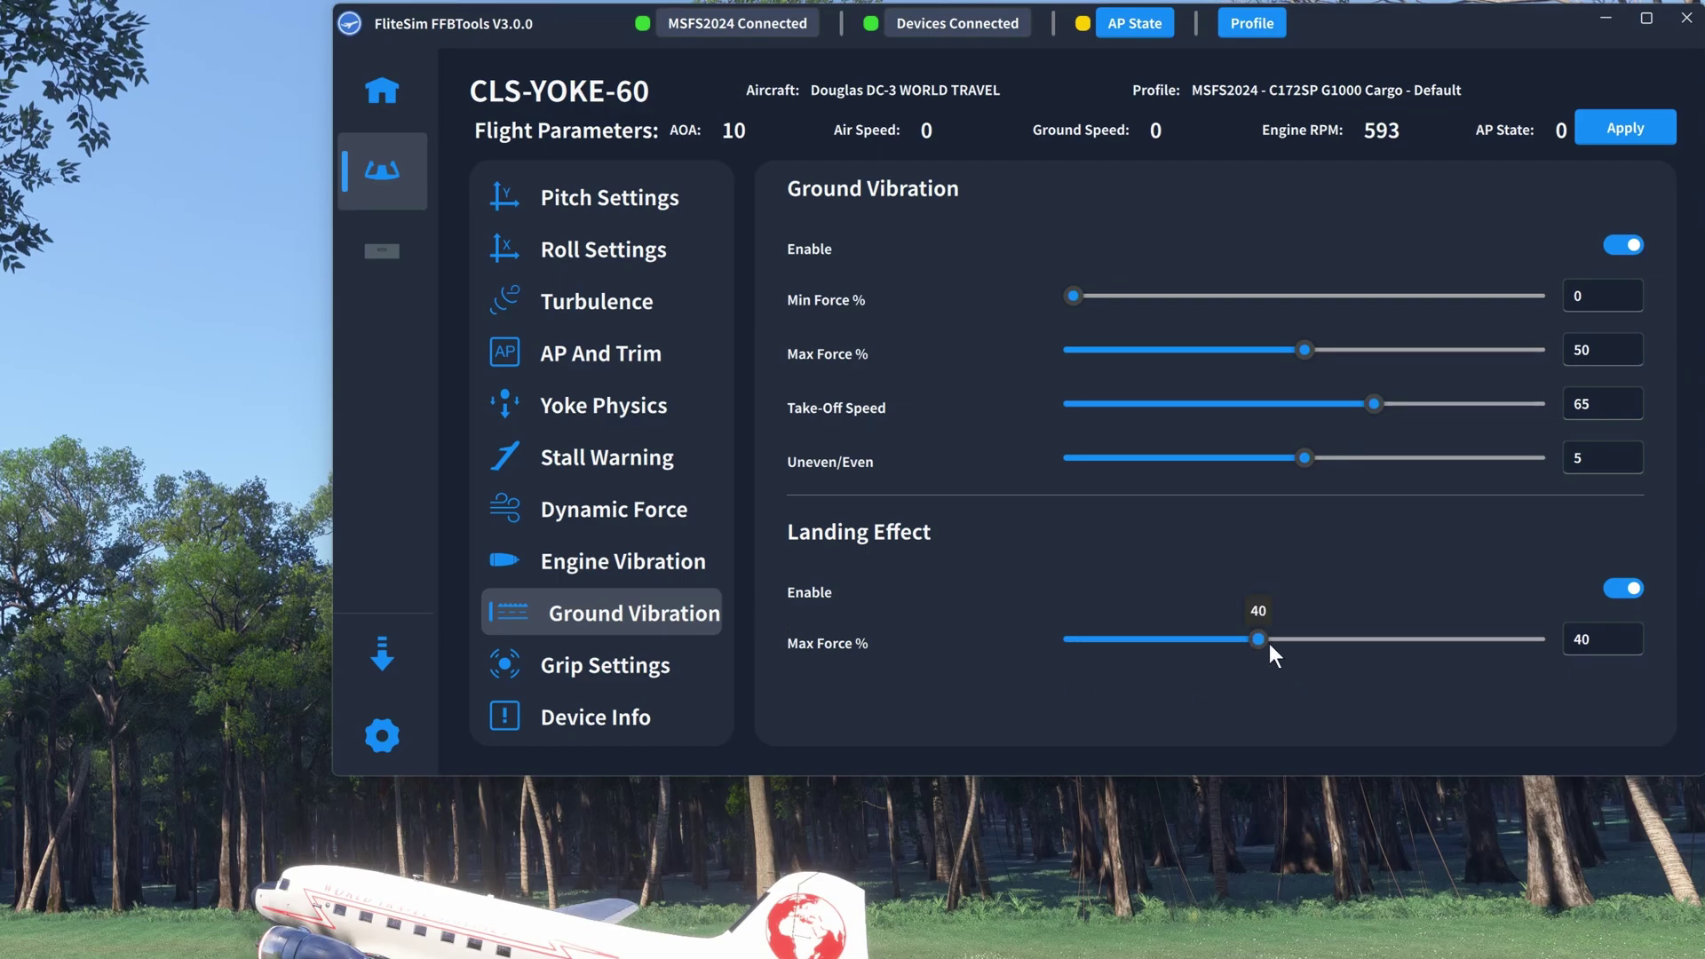
{"action": "left_click", "coordinate": [618, 661]}
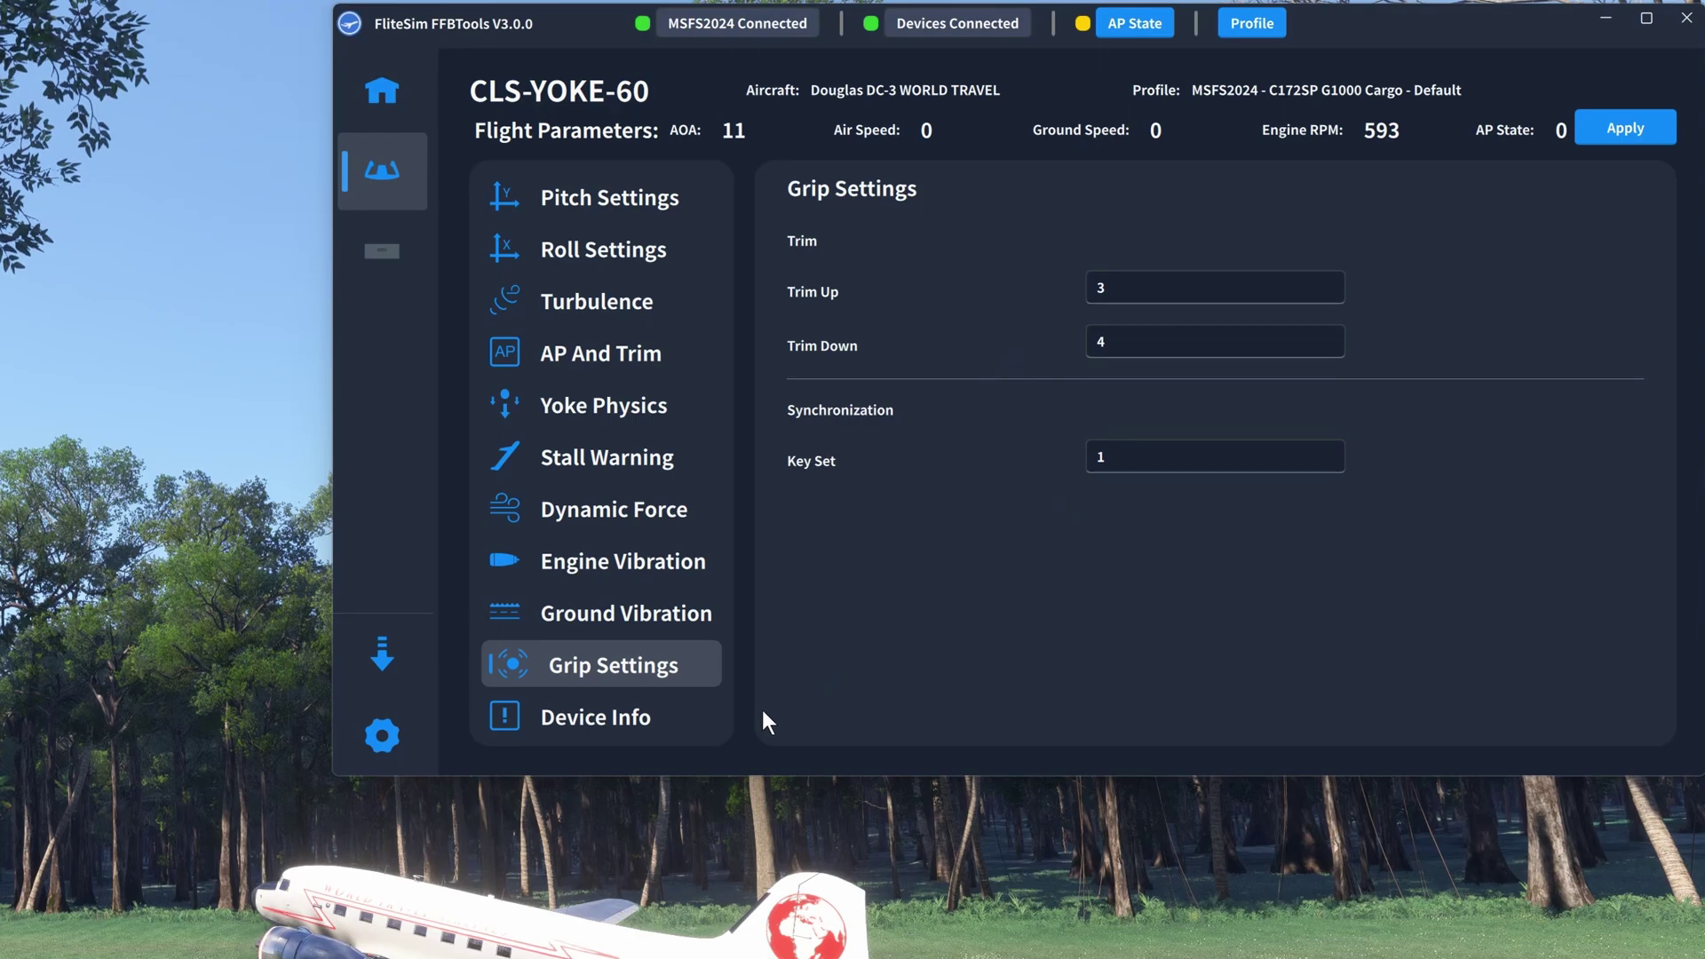
{"action": "left_click", "coordinate": [615, 710]}
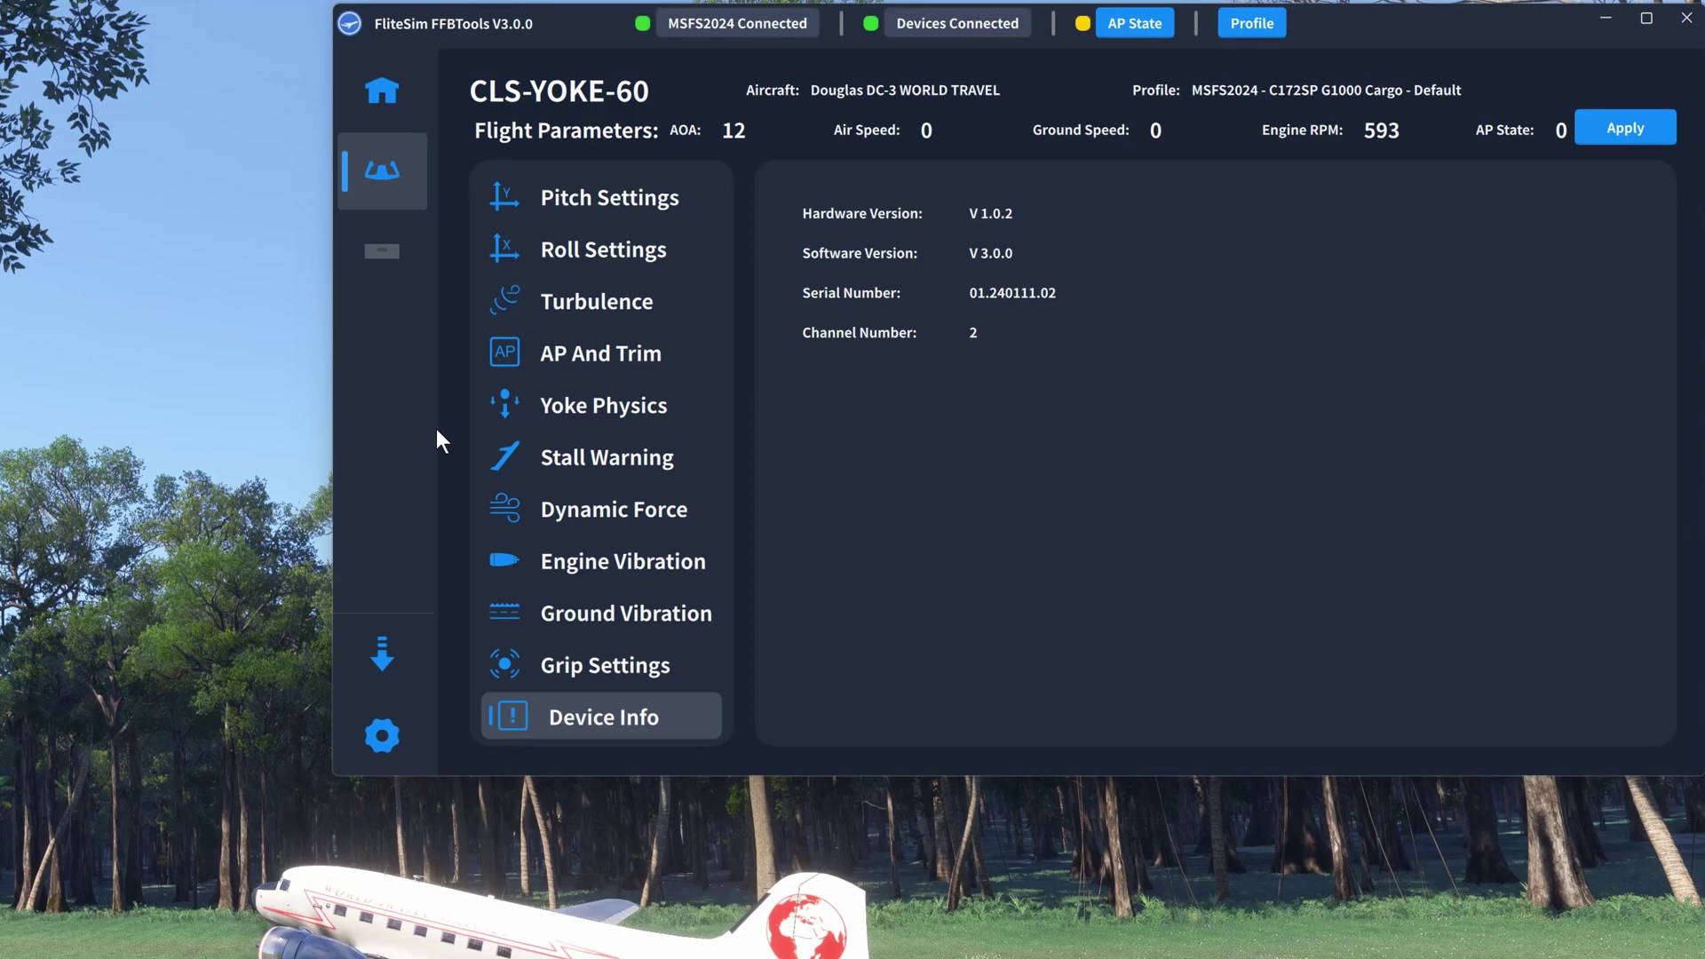
{"action": "left_click", "coordinate": [1632, 130]}
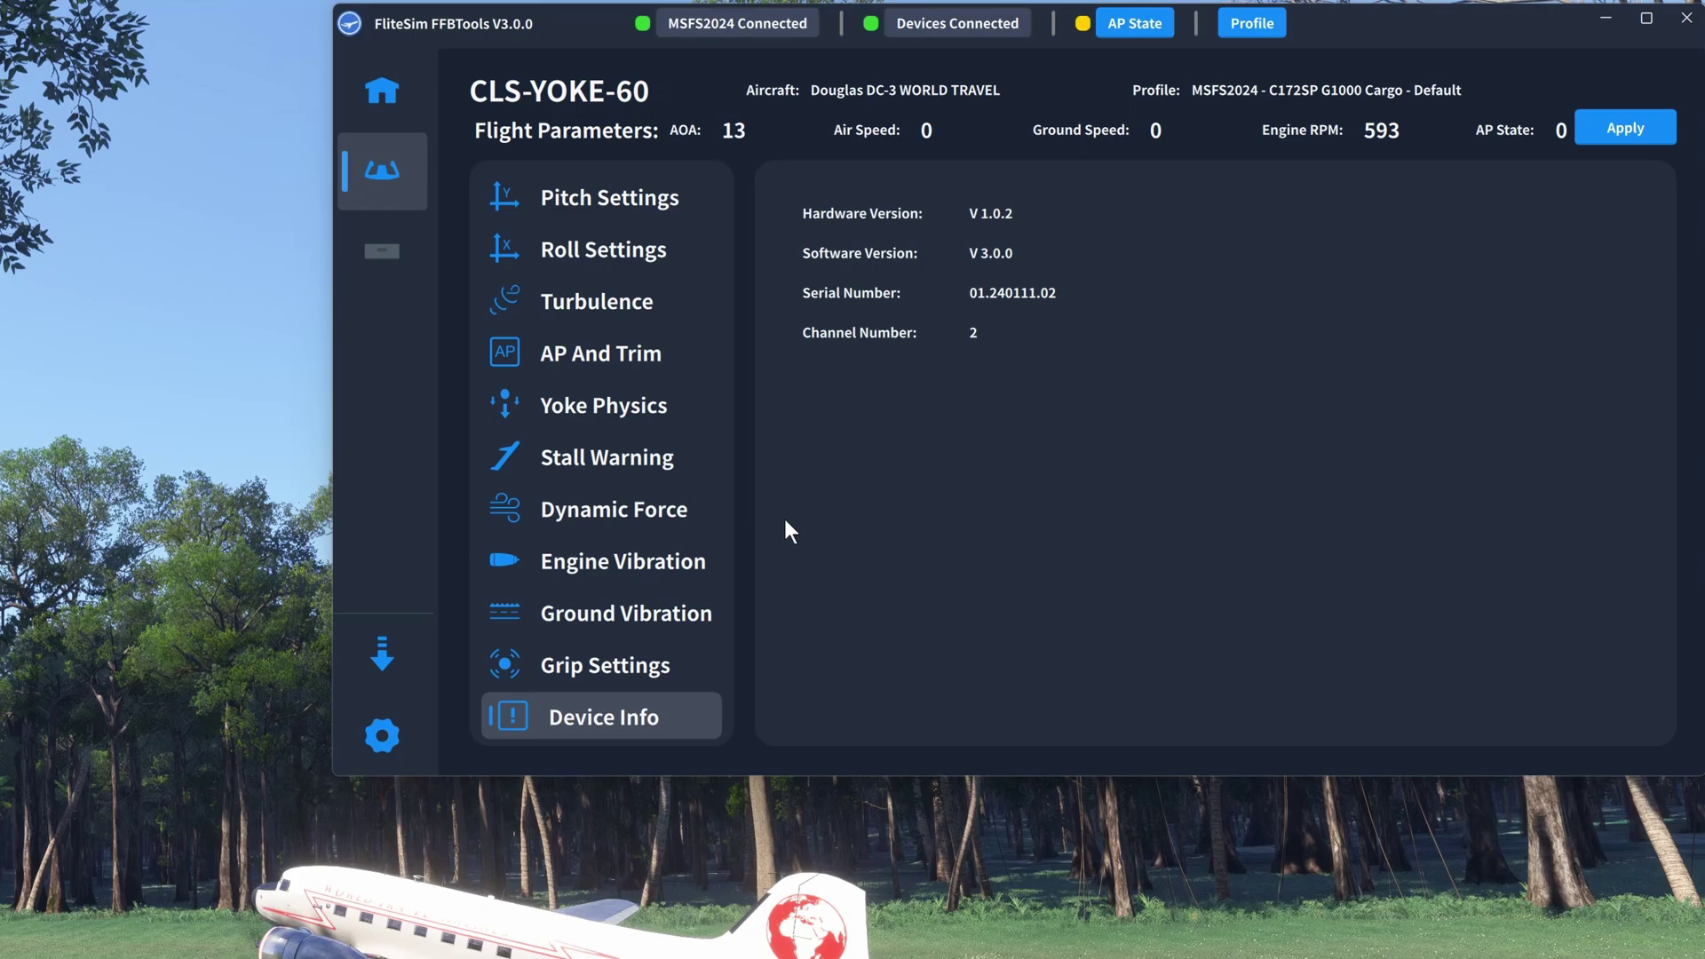
Save the Douglas DC-3 WORLD TRAVEL profile in Modify Profile, check the saved list, and close it
{"action": "left_click", "coordinate": [1246, 20]}
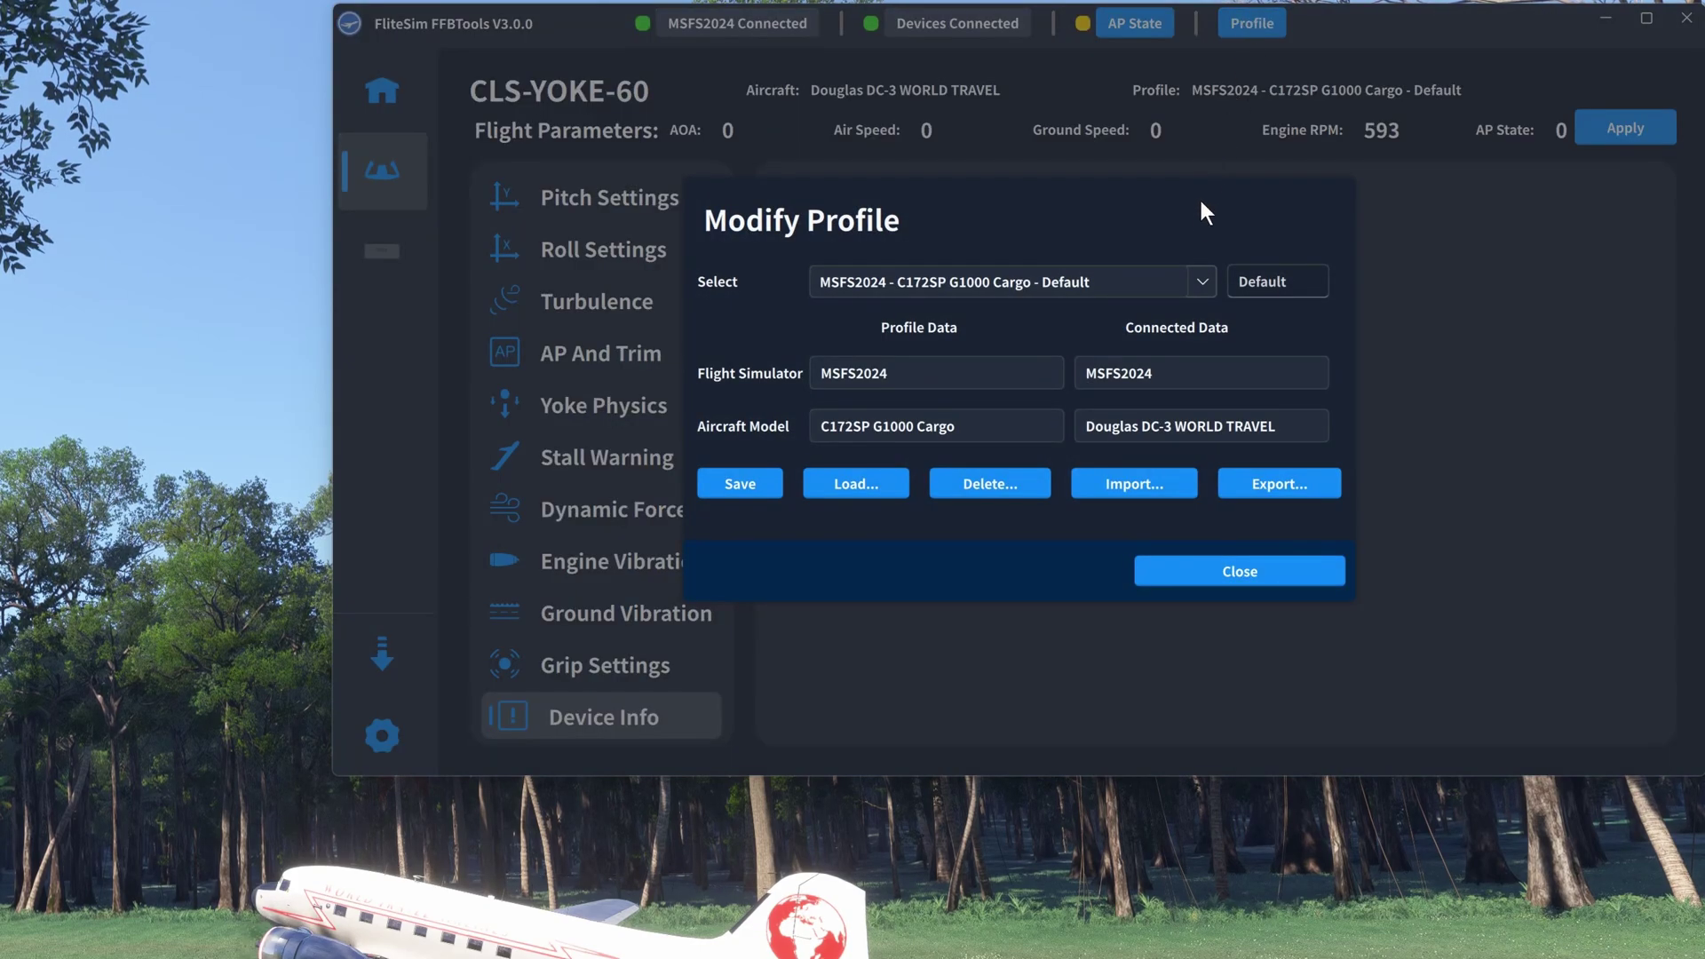
{"action": "left_click", "coordinate": [742, 482]}
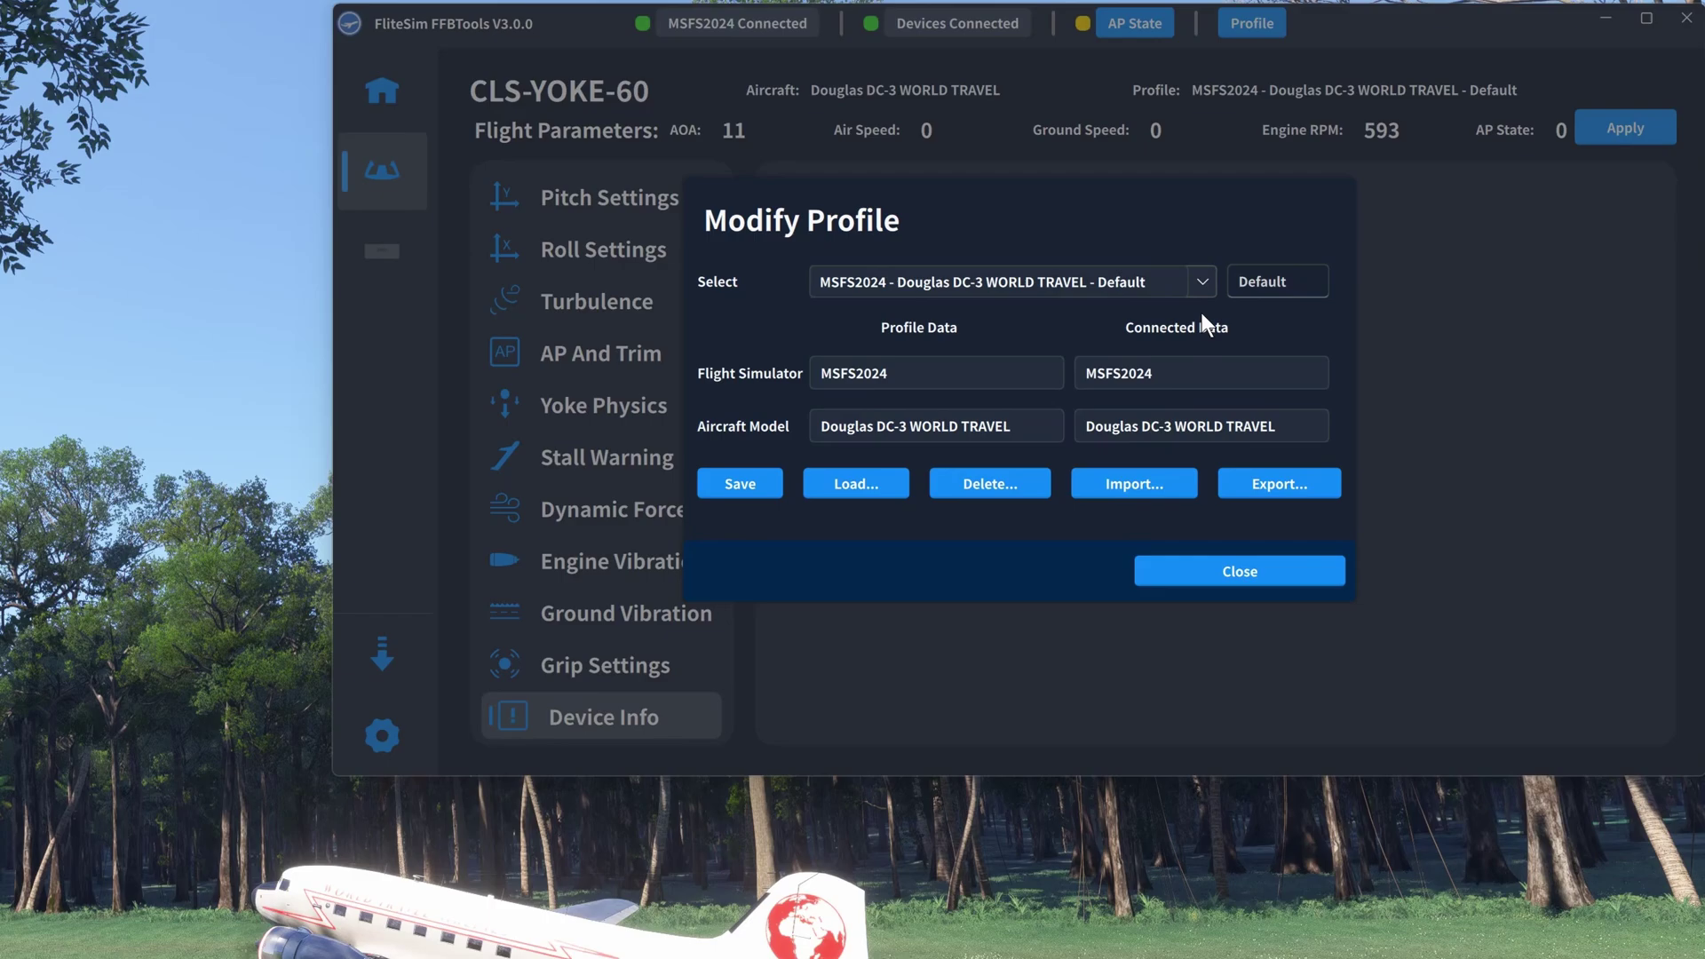
{"action": "left_click", "coordinate": [1203, 282]}
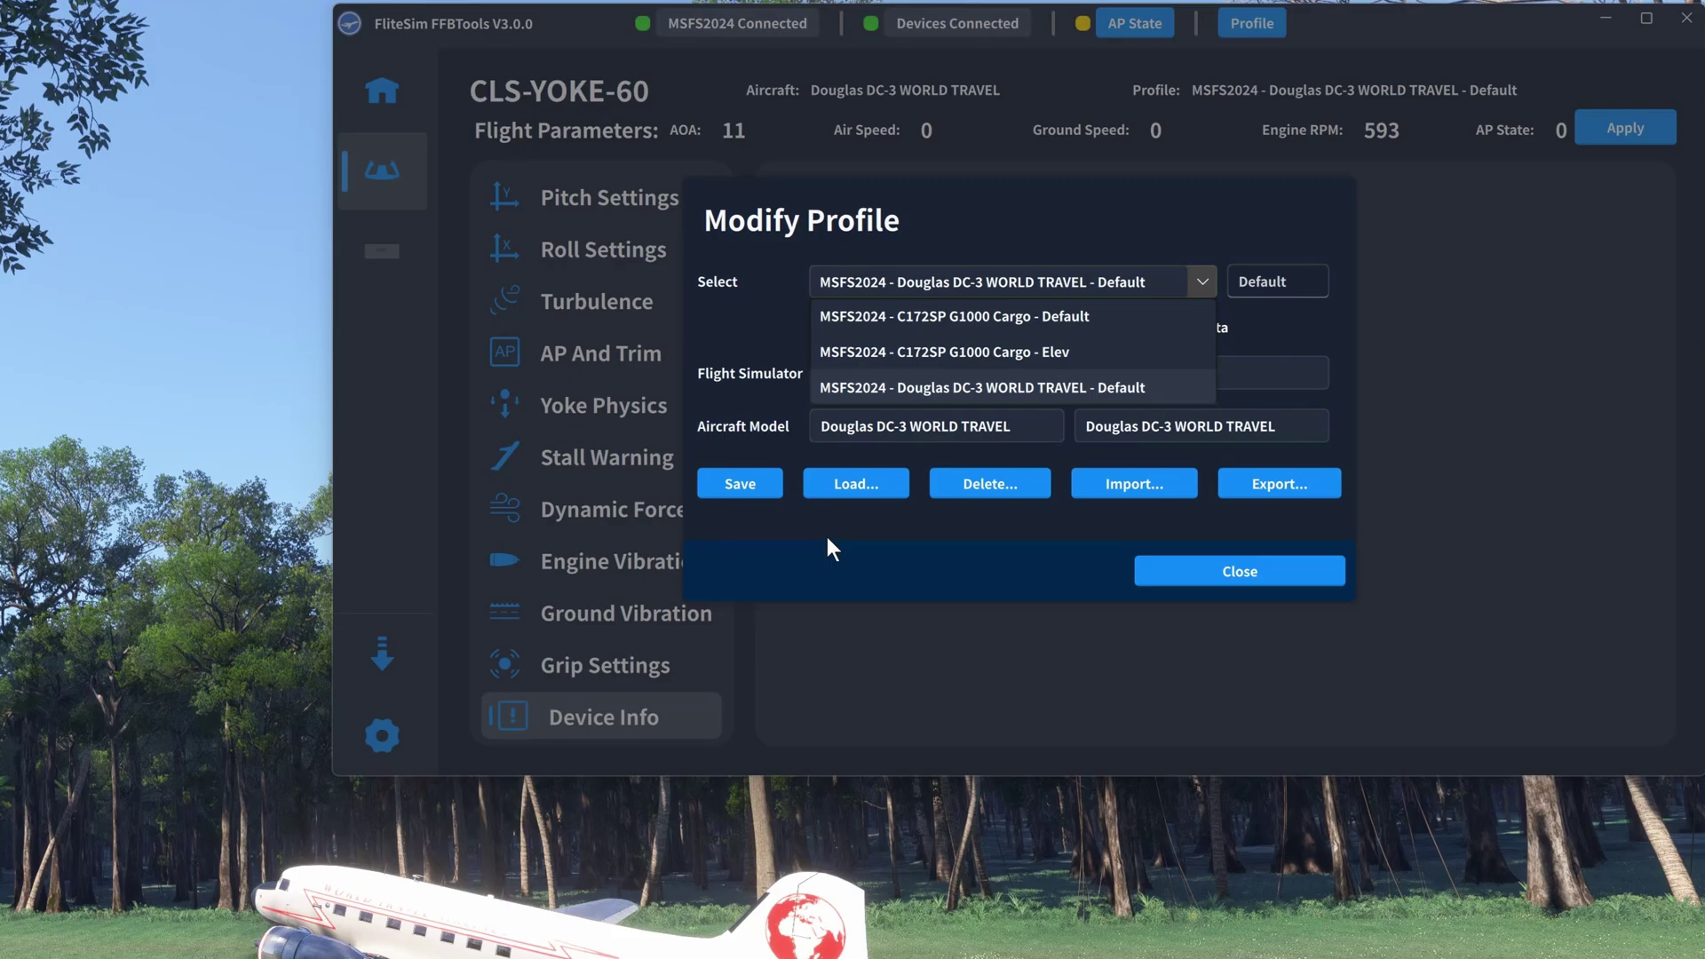
{"action": "left_click", "coordinate": [1243, 568]}
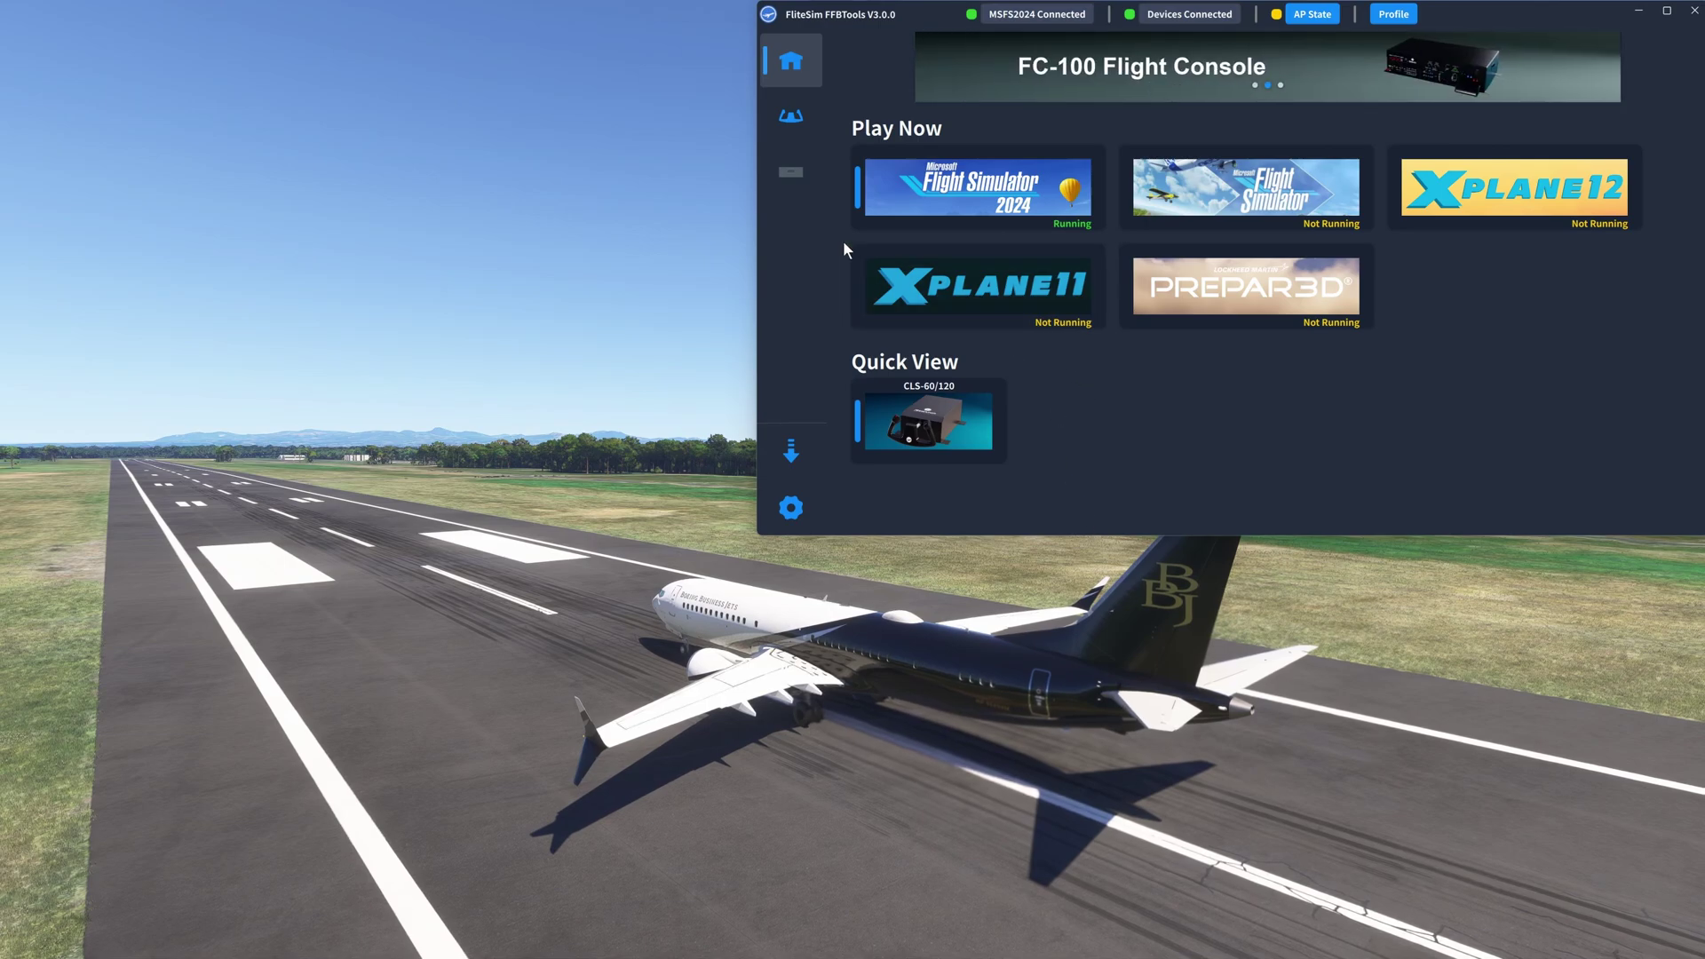
Open Modify Profile from the title bar, with the 737 Max 8 BBJ detected as the aircraft
{"action": "left_click", "coordinate": [1384, 15]}
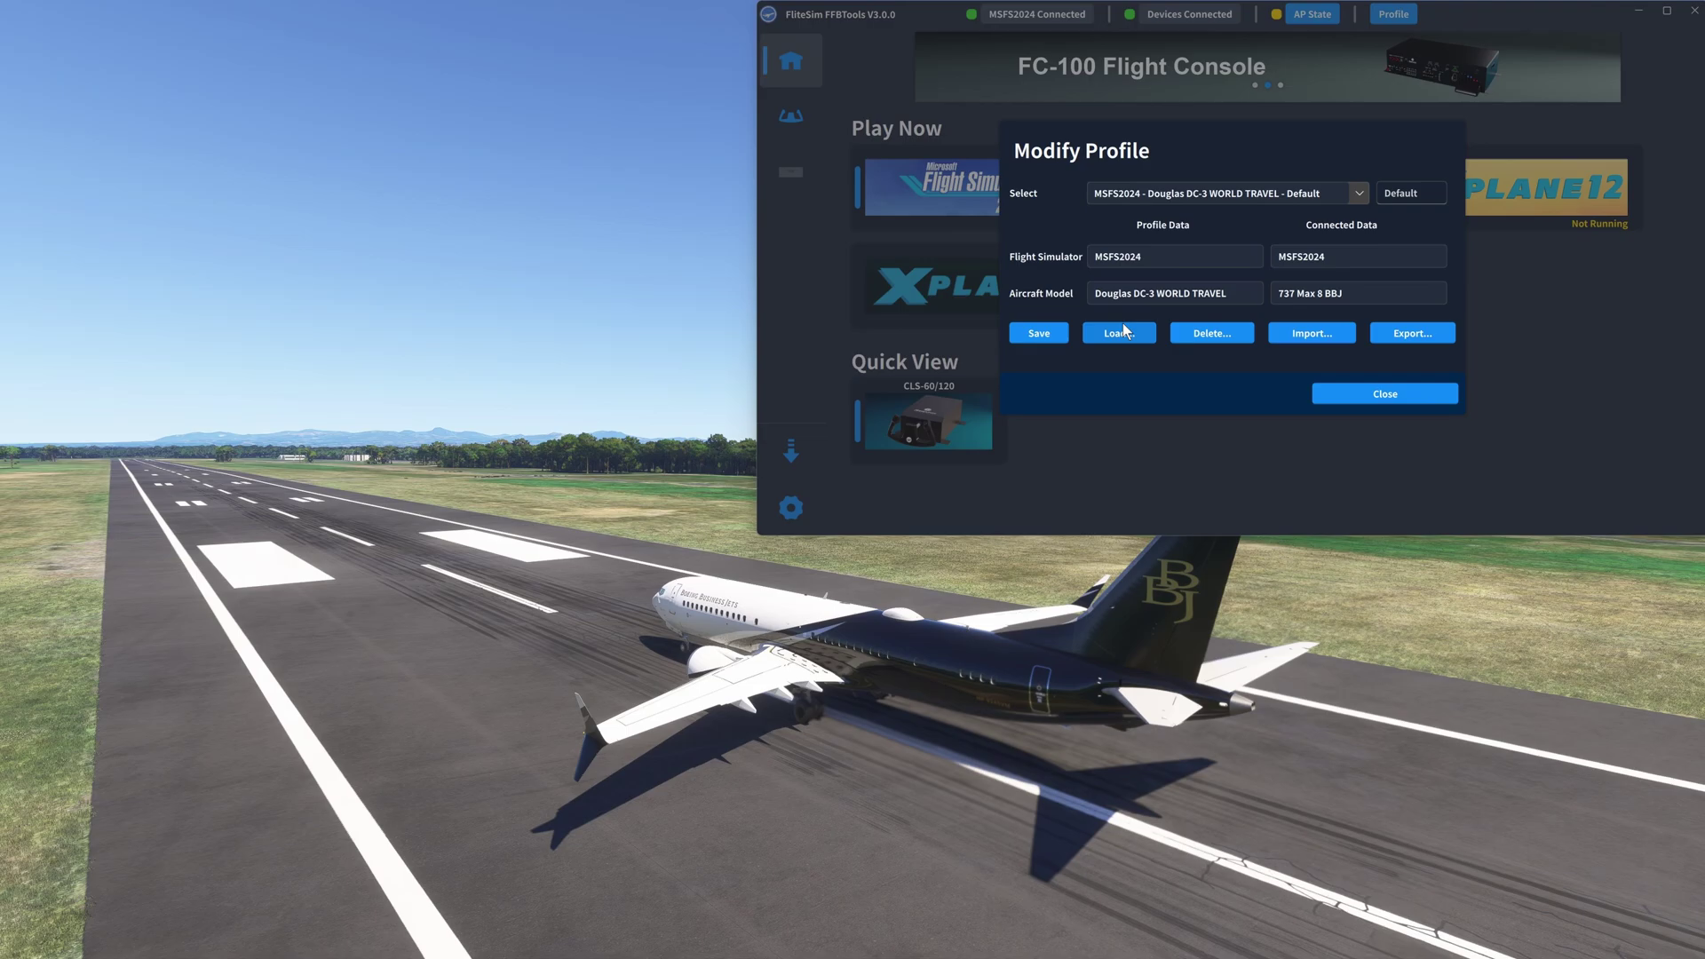
Import the PMDG 737-800 .ffbf profile file from the Prpfiles24 folder into Modify Profile
{"action": "left_click", "coordinate": [1313, 334]}
{"action": "double_click", "coordinate": [1313, 334]}
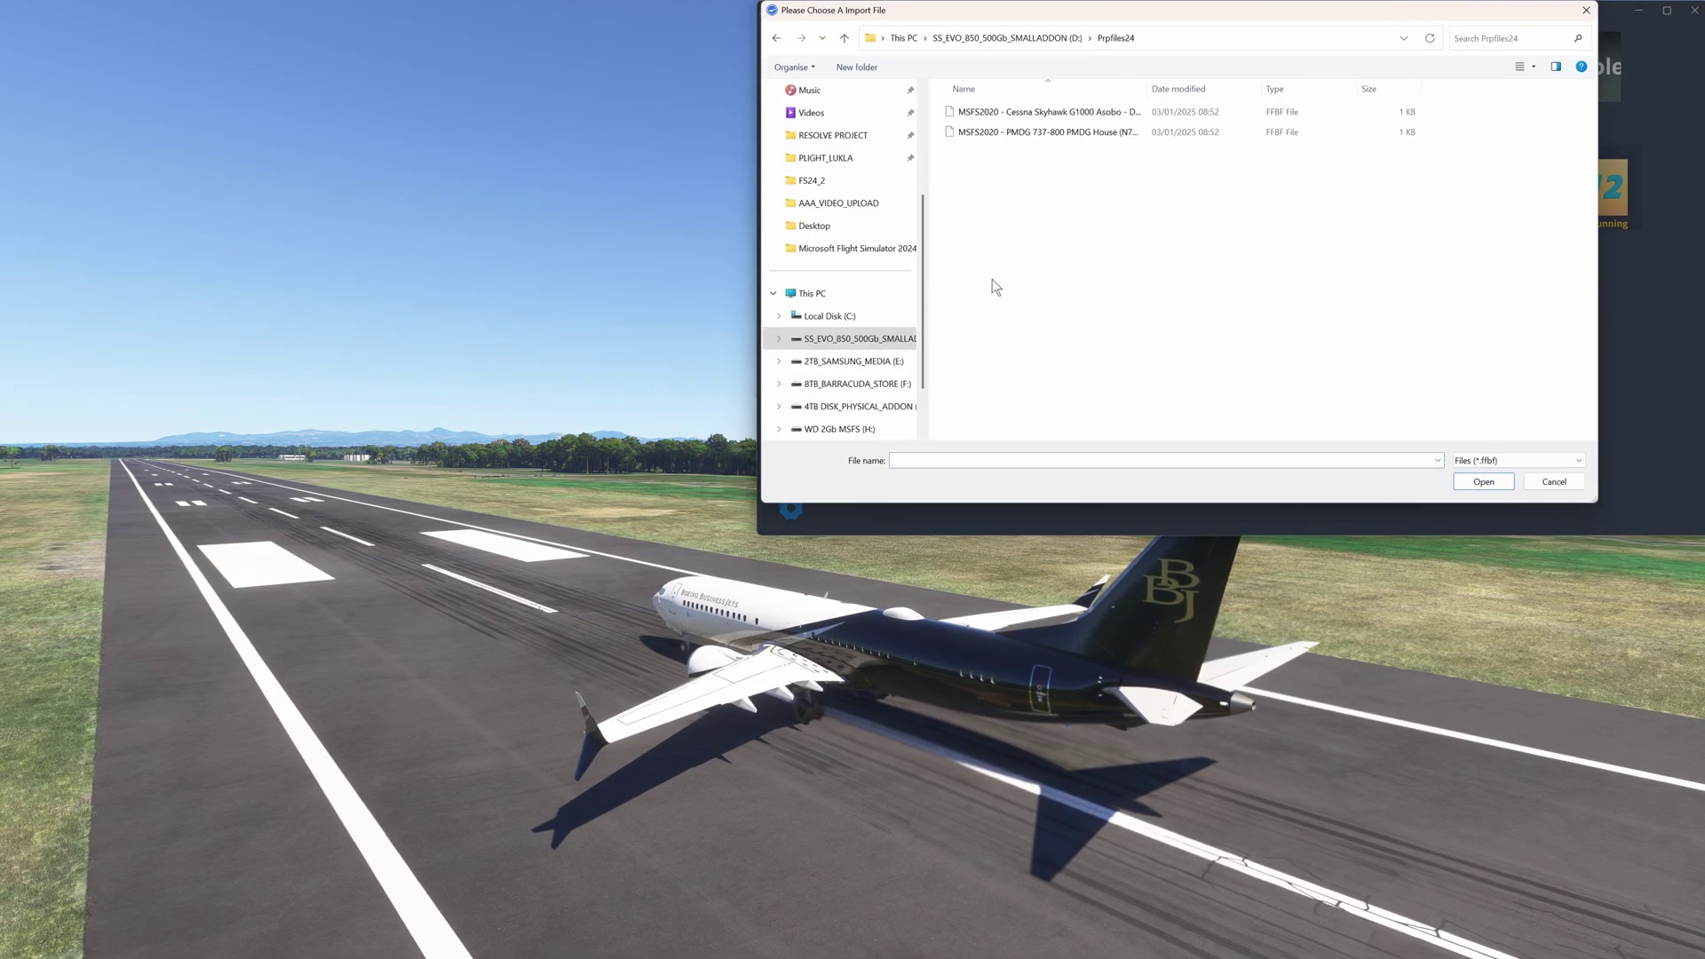
{"action": "left_click", "coordinate": [1051, 135]}
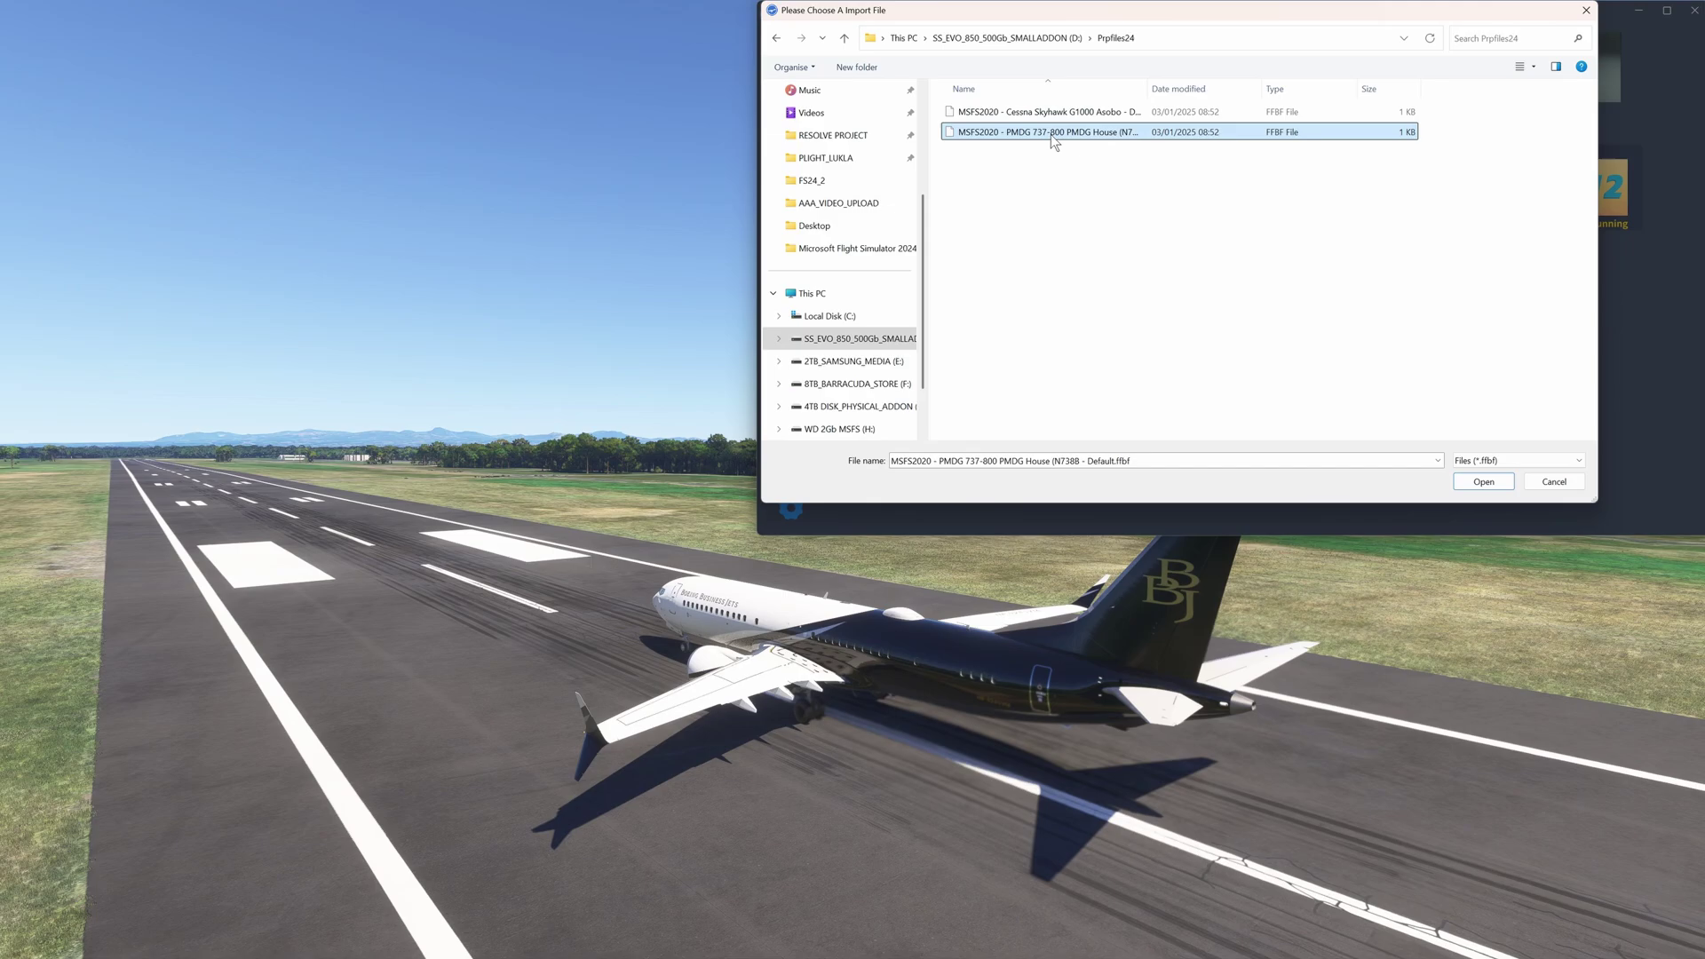
{"action": "left_click", "coordinate": [1487, 483]}
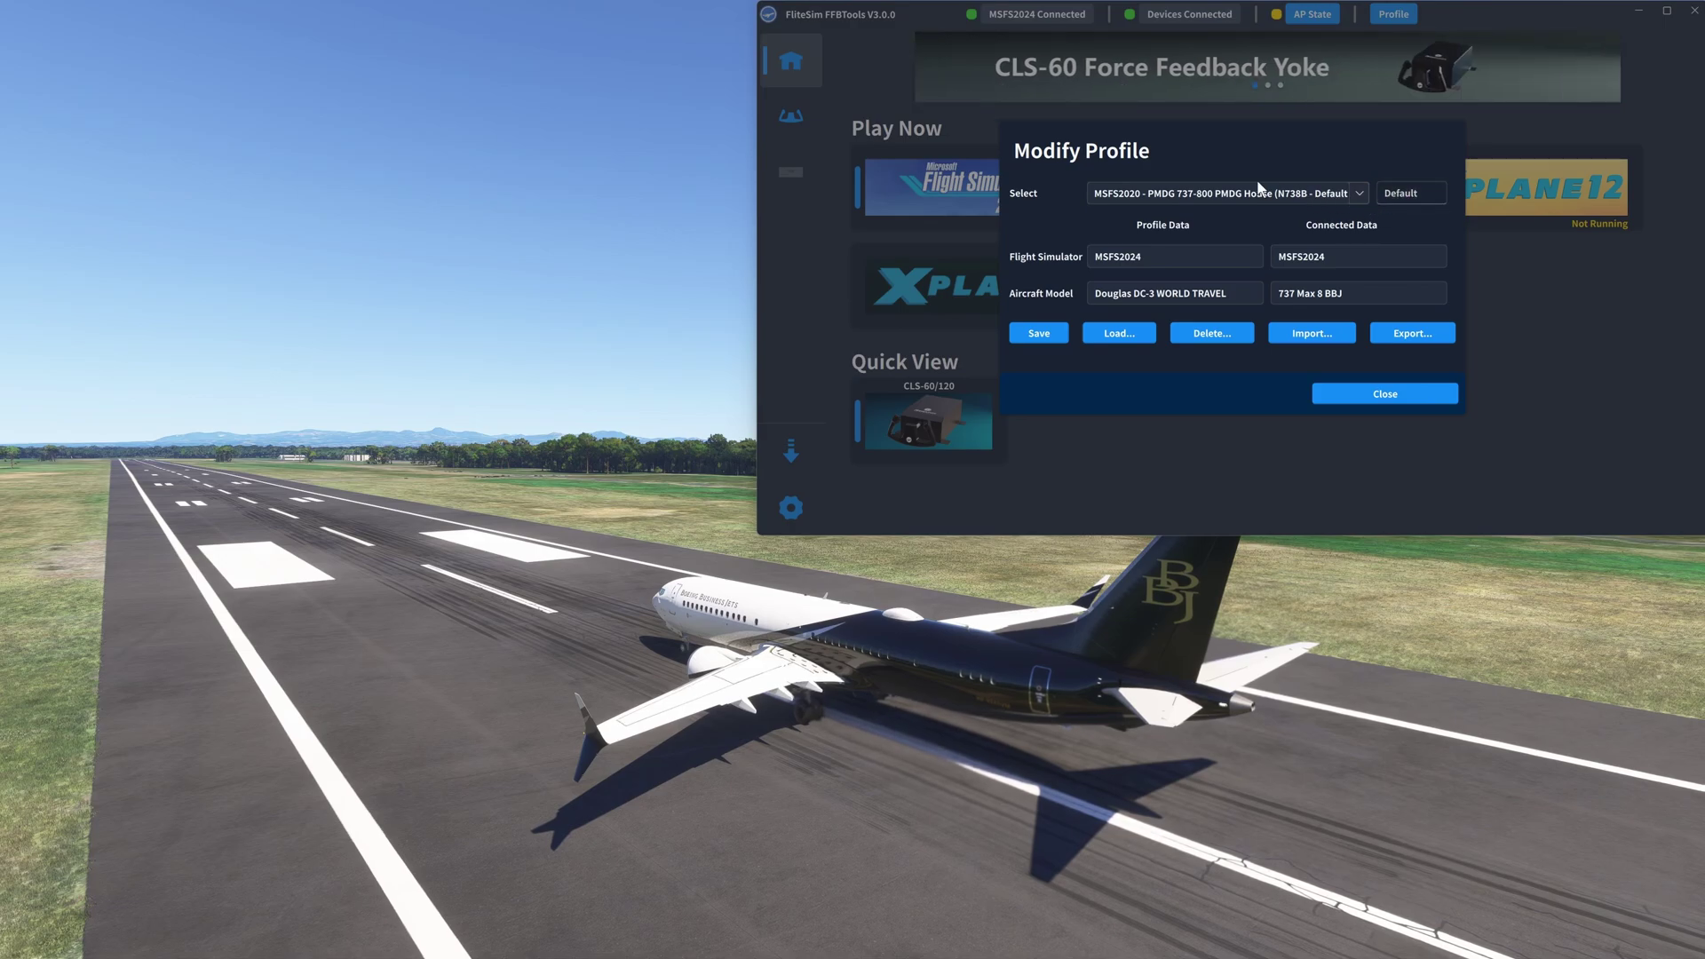
Select the imported PMDG 737-800 profile, load it onto the yoke, and close Modify Profile
{"action": "left_click", "coordinate": [1134, 197]}
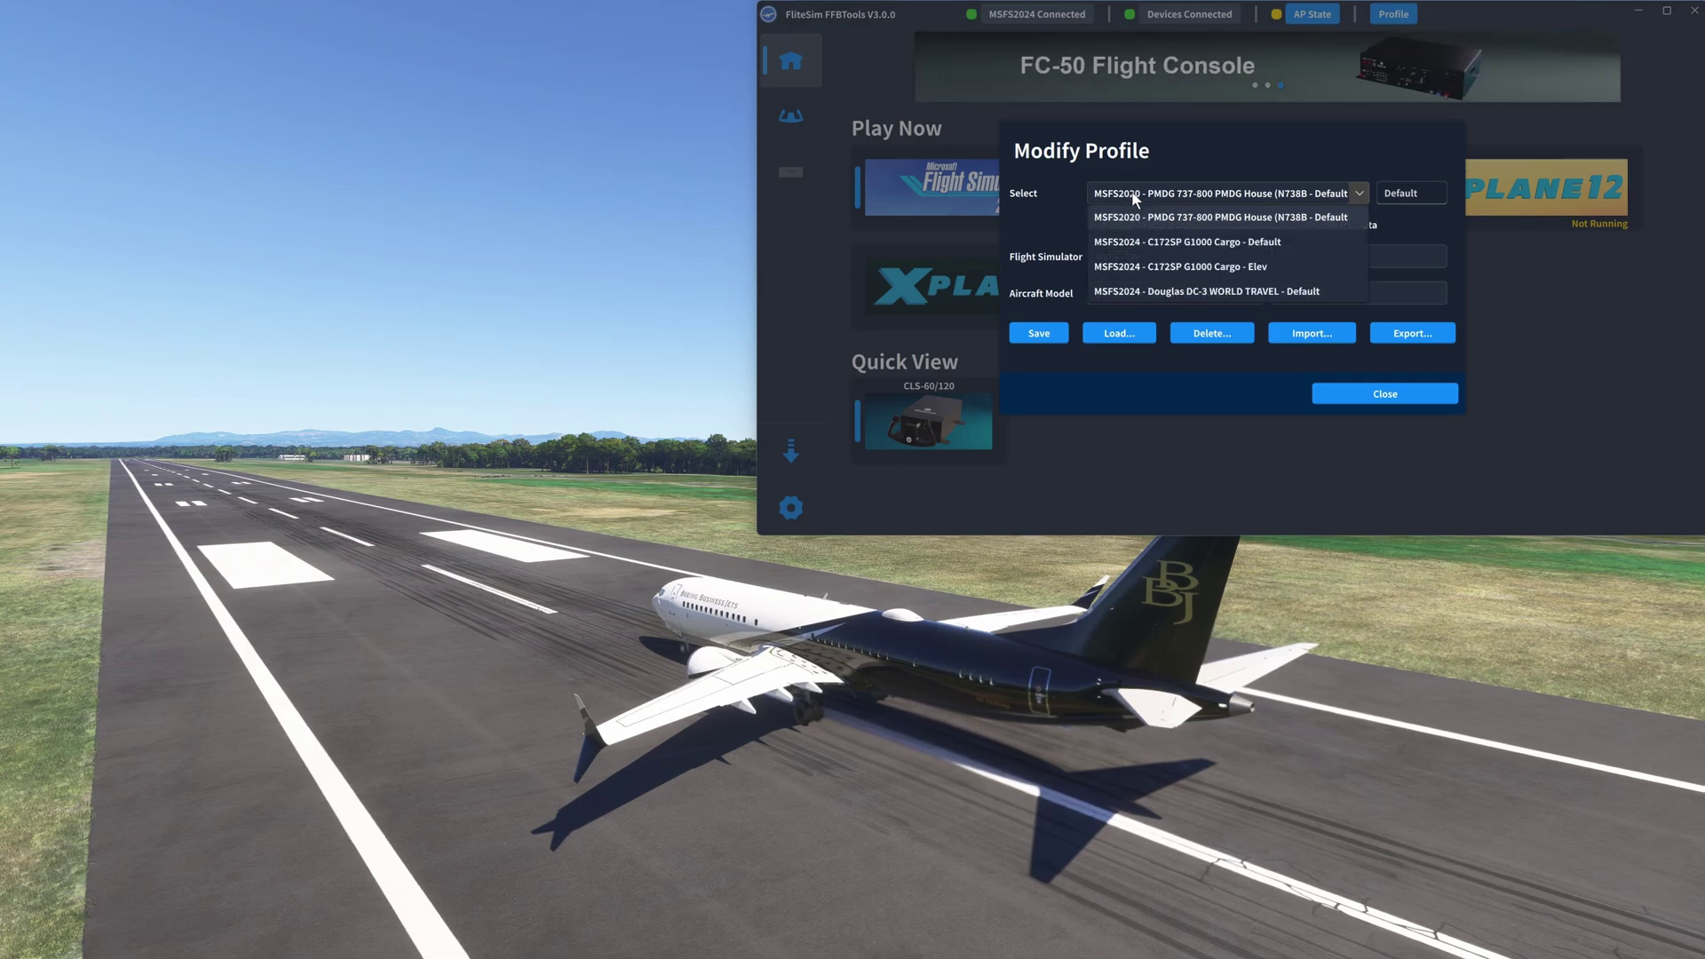
{"action": "left_click", "coordinate": [1113, 345]}
{"action": "left_click", "coordinate": [1112, 339]}
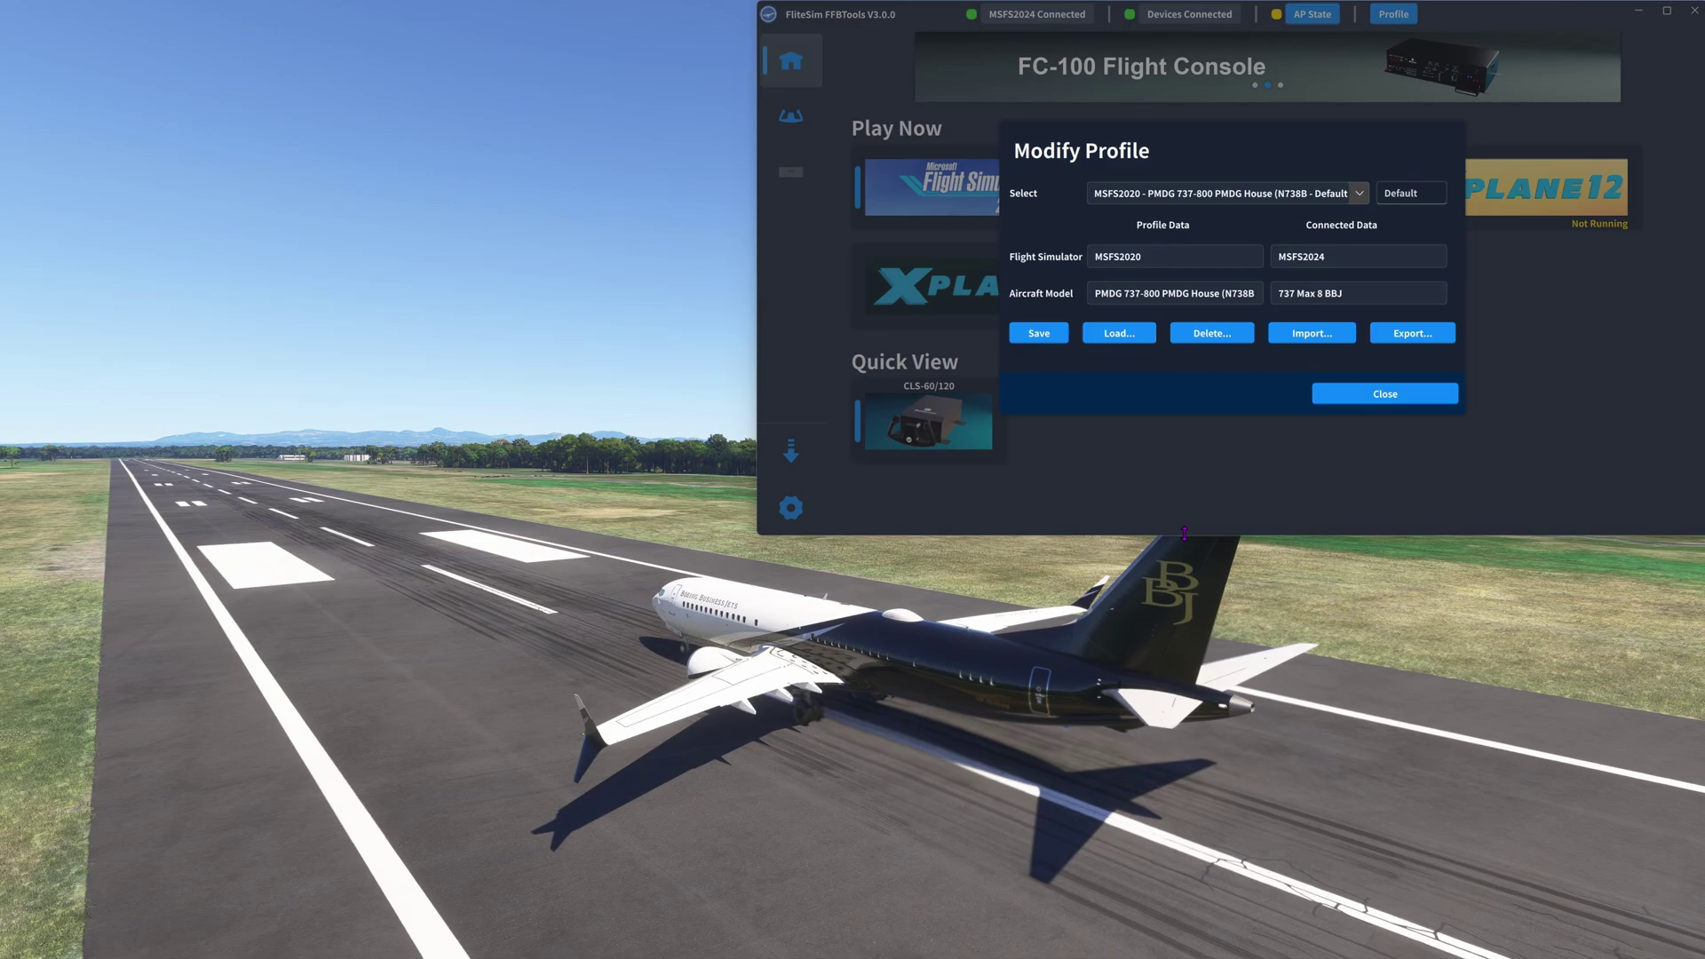
{"action": "left_click", "coordinate": [1362, 395]}
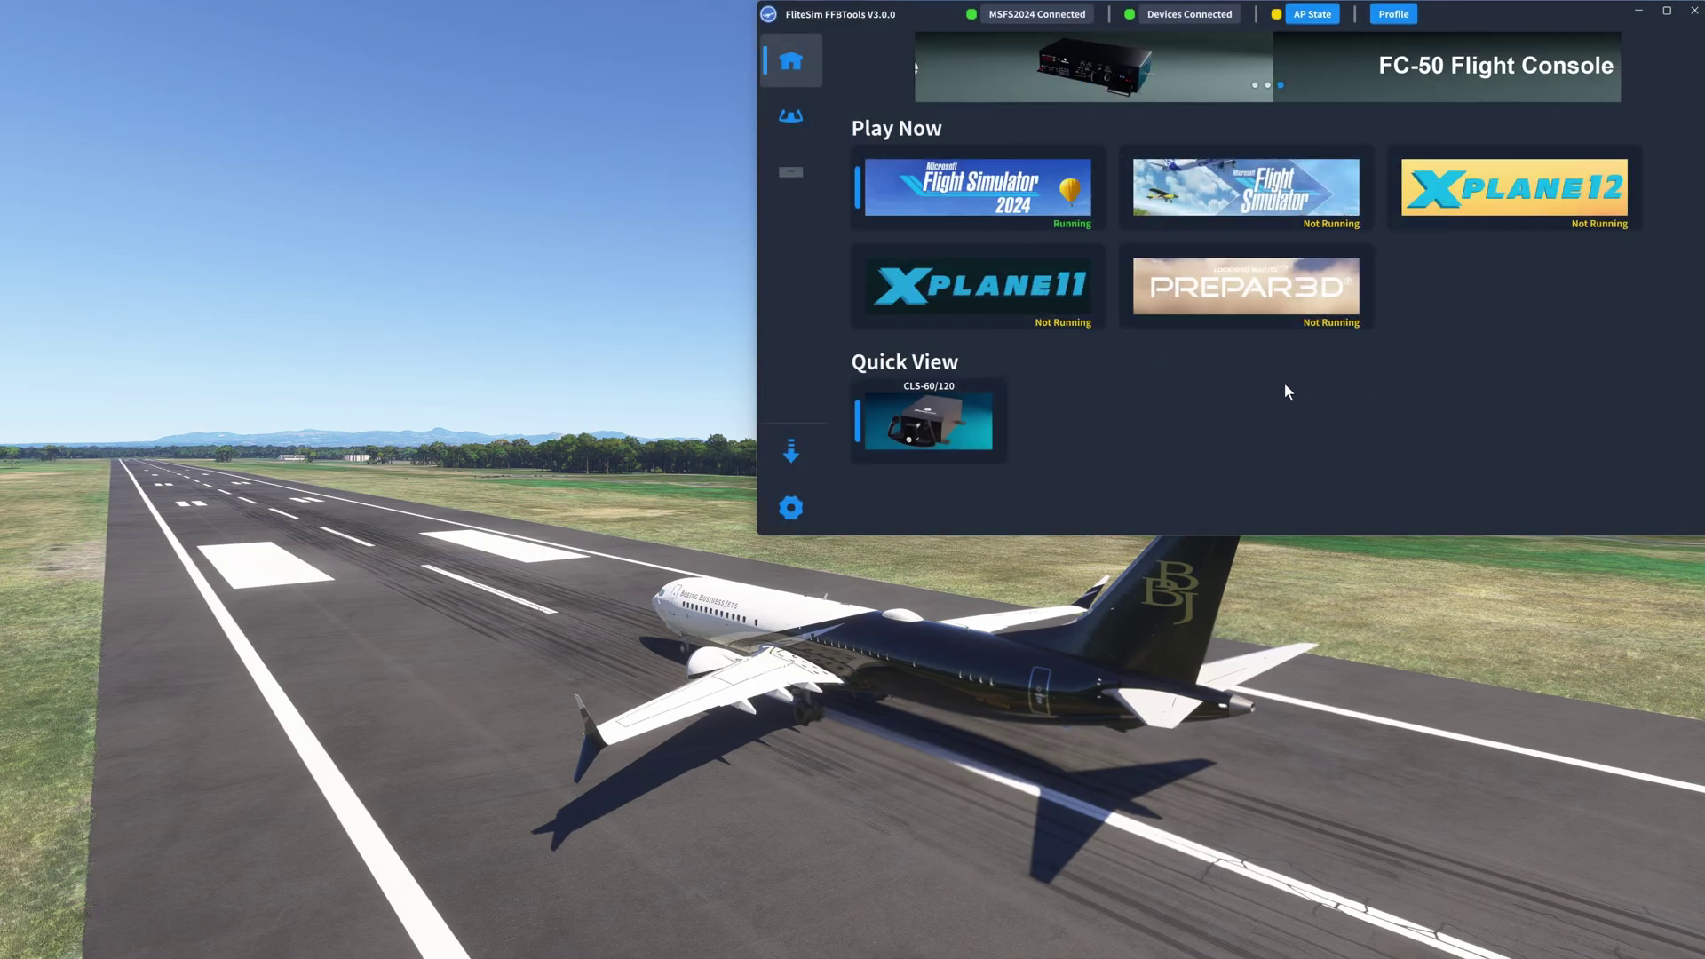
Review the CLS-YOKE-60 Roll, Turbulence, AP And Trim, Yoke Physics and Stall Warning pages for the 737-800 profile
{"action": "left_click", "coordinate": [788, 117]}
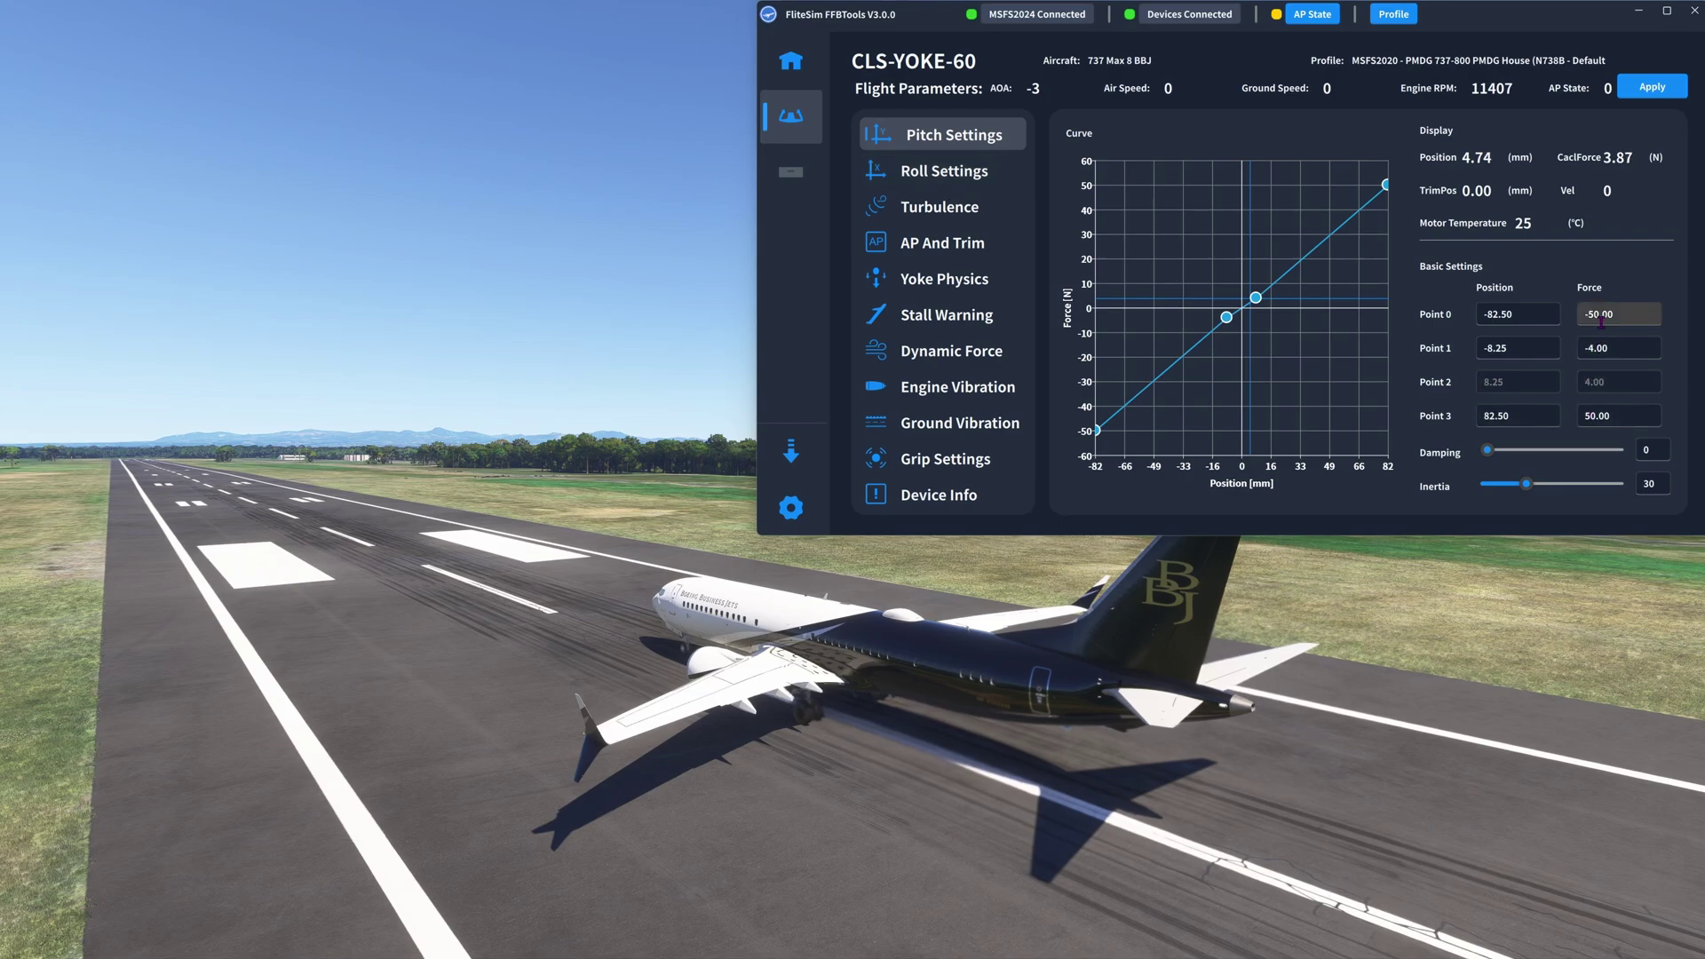
{"action": "left_click", "coordinate": [961, 175]}
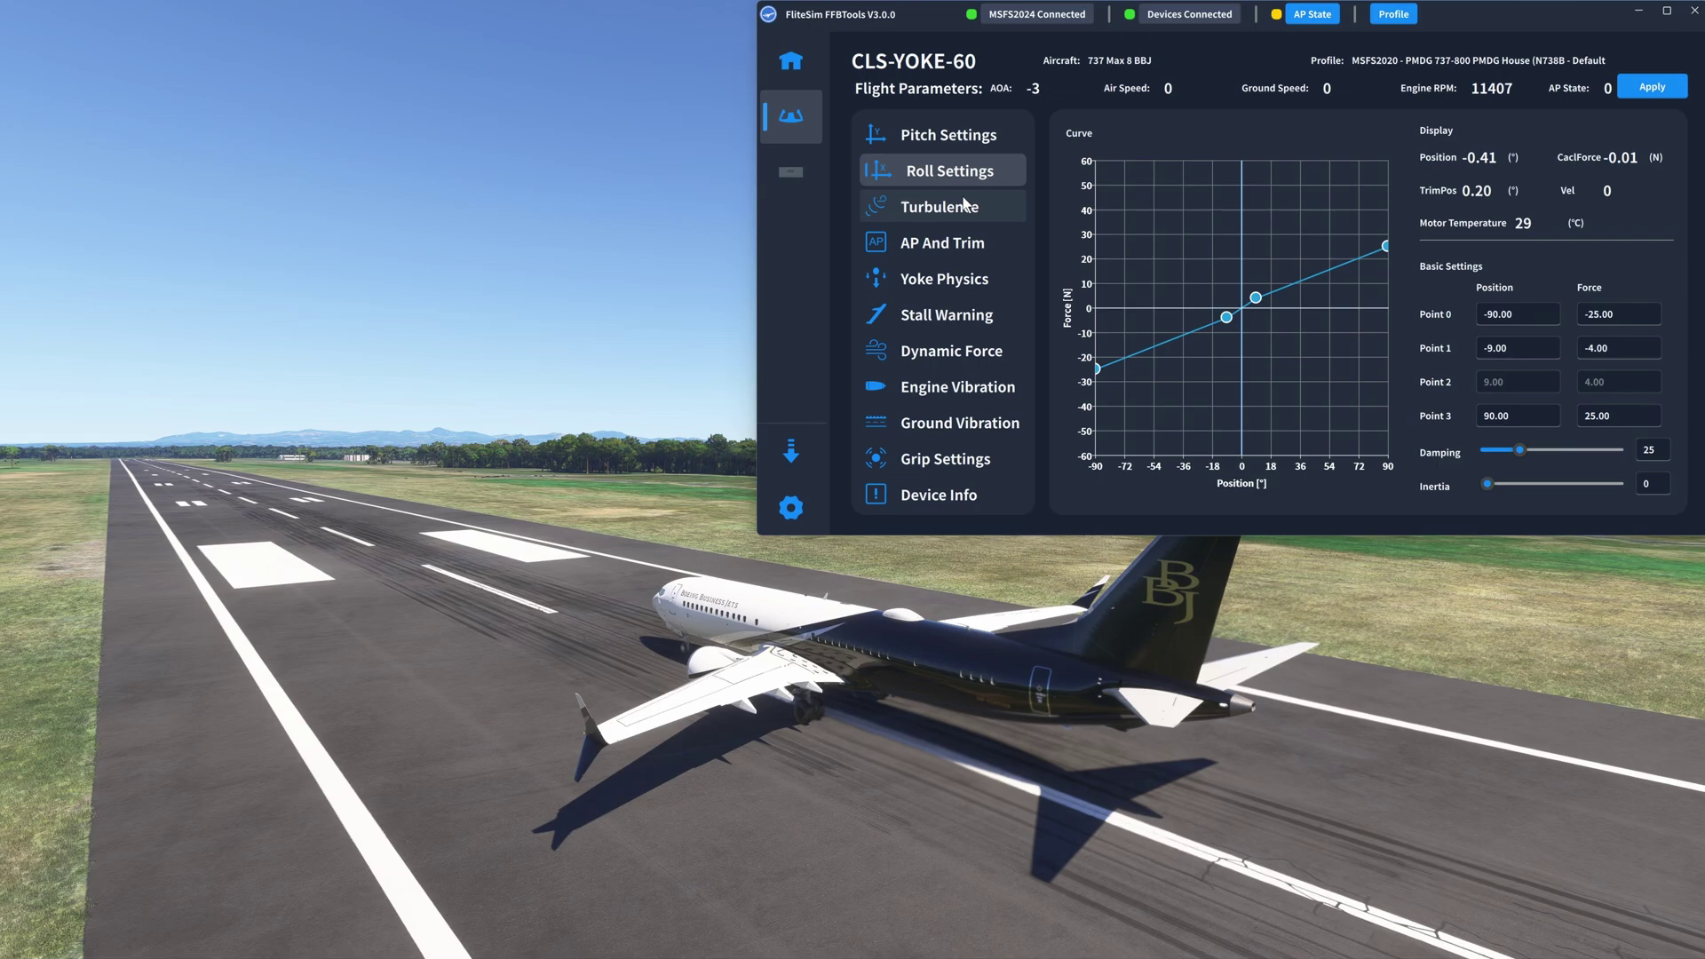
{"action": "left_click", "coordinate": [965, 211]}
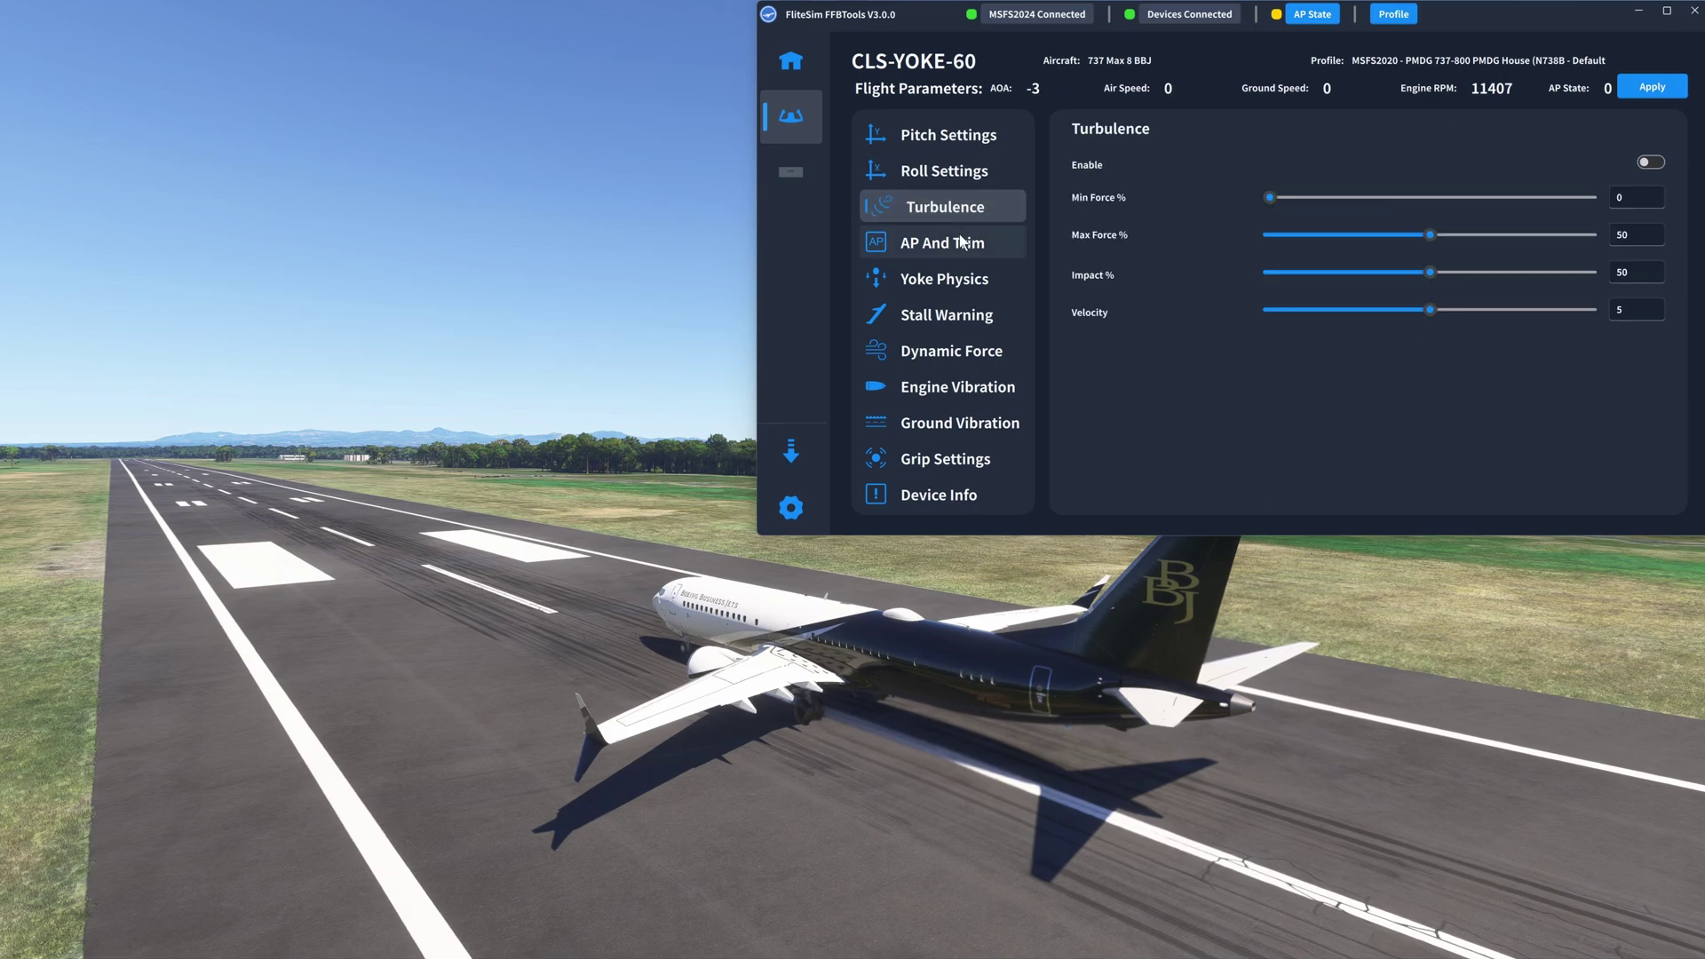
{"action": "left_click", "coordinate": [961, 250]}
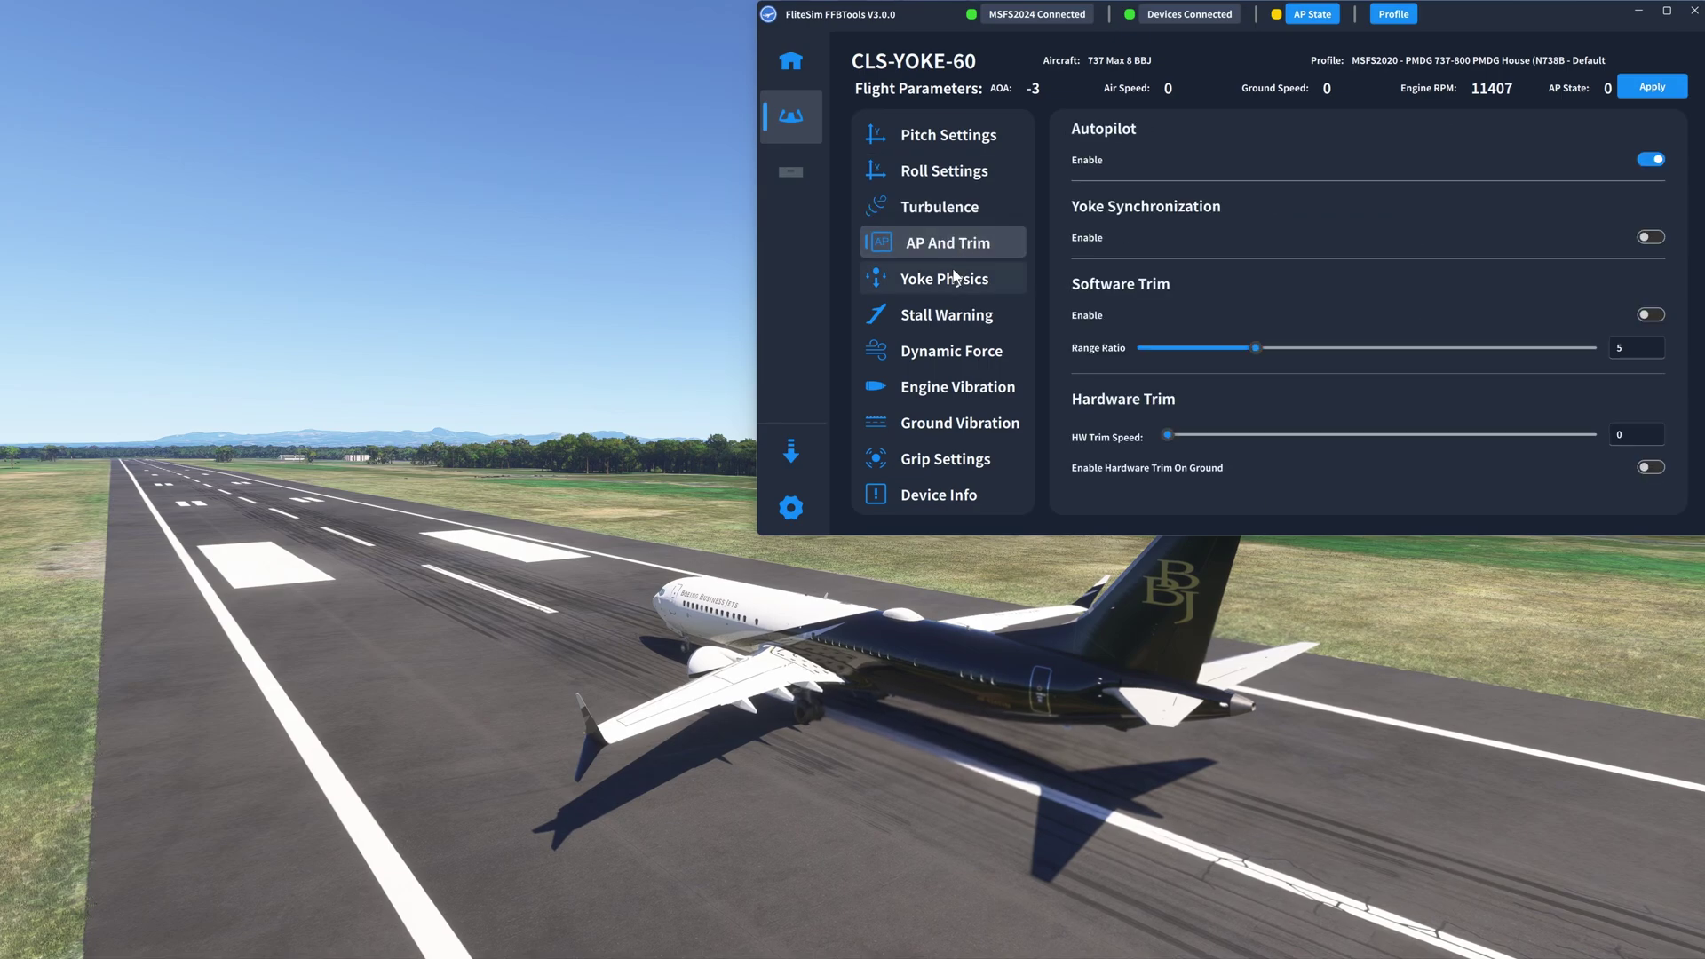
{"action": "left_click", "coordinate": [954, 278]}
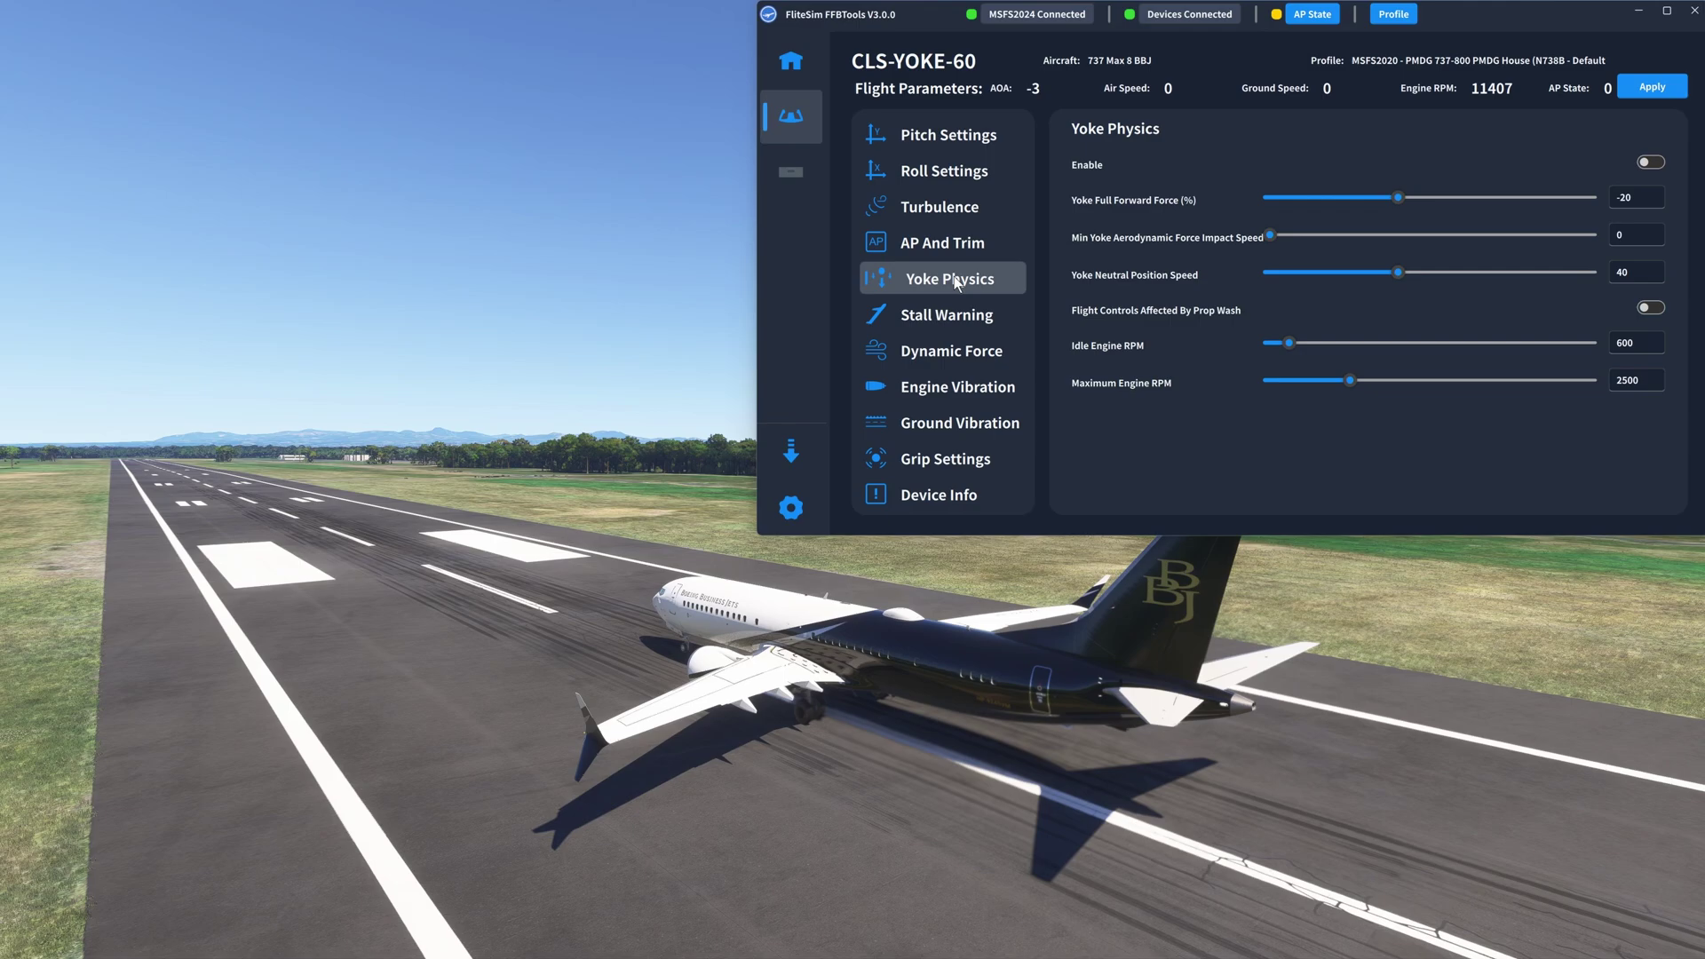
{"action": "left_click", "coordinate": [953, 315]}
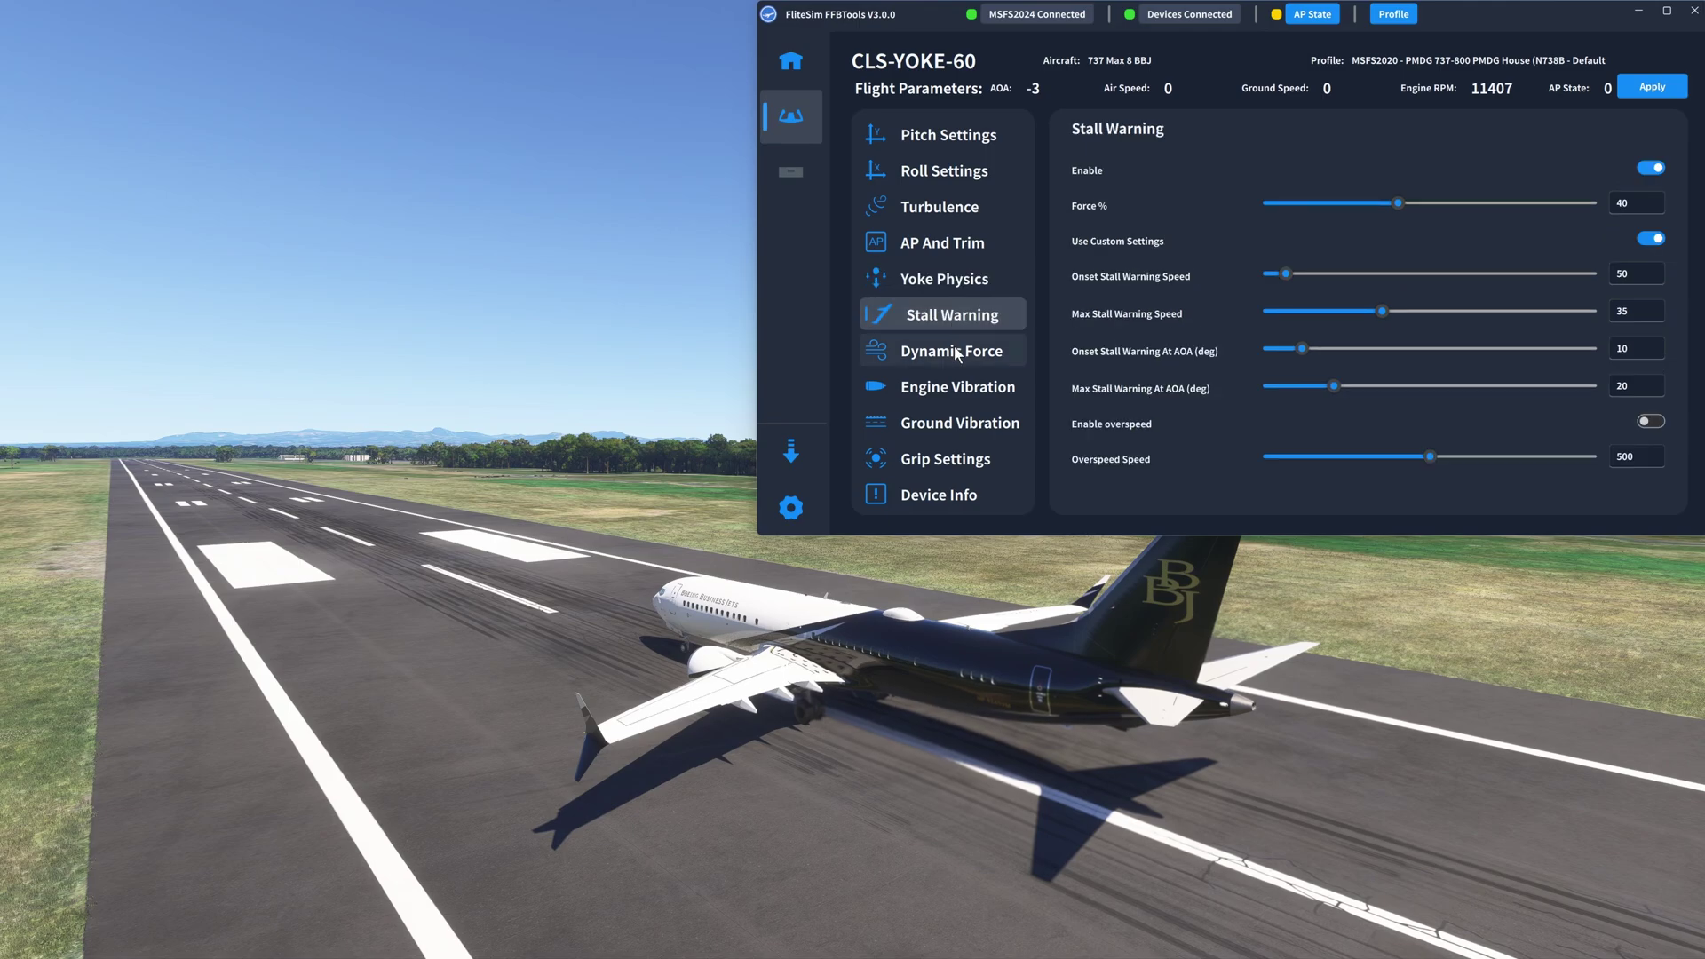